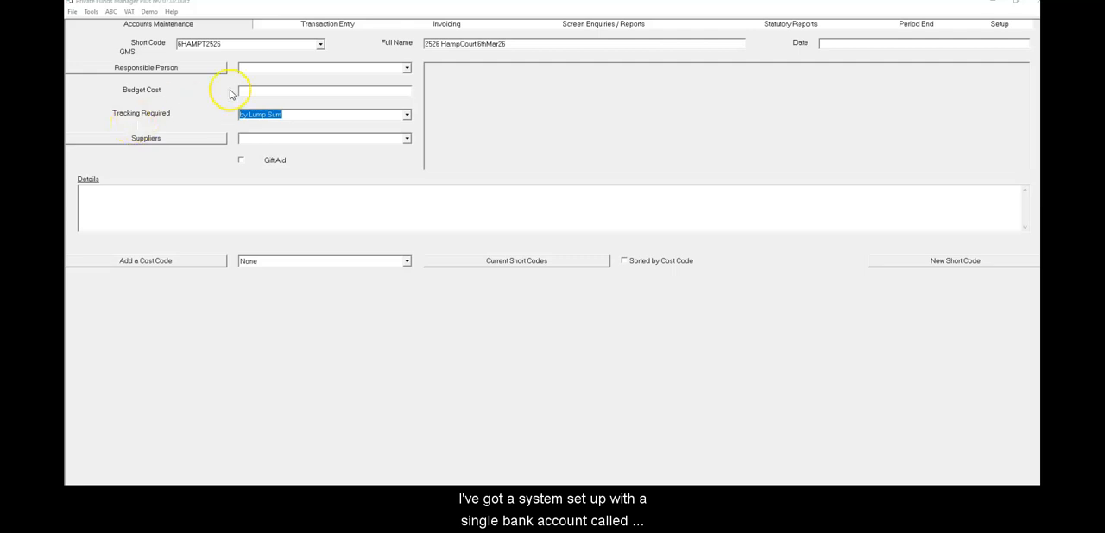
Browse the existing short codes and display the 26ERAOOFB account
click(321, 47)
scroll(252, 65, up, 2)
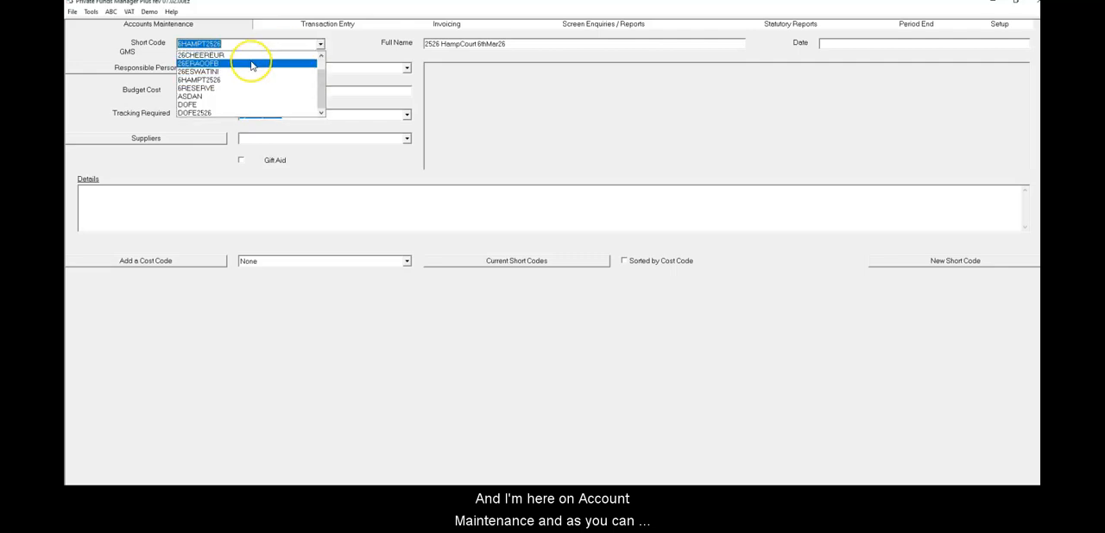
scroll(252, 66, down, 2)
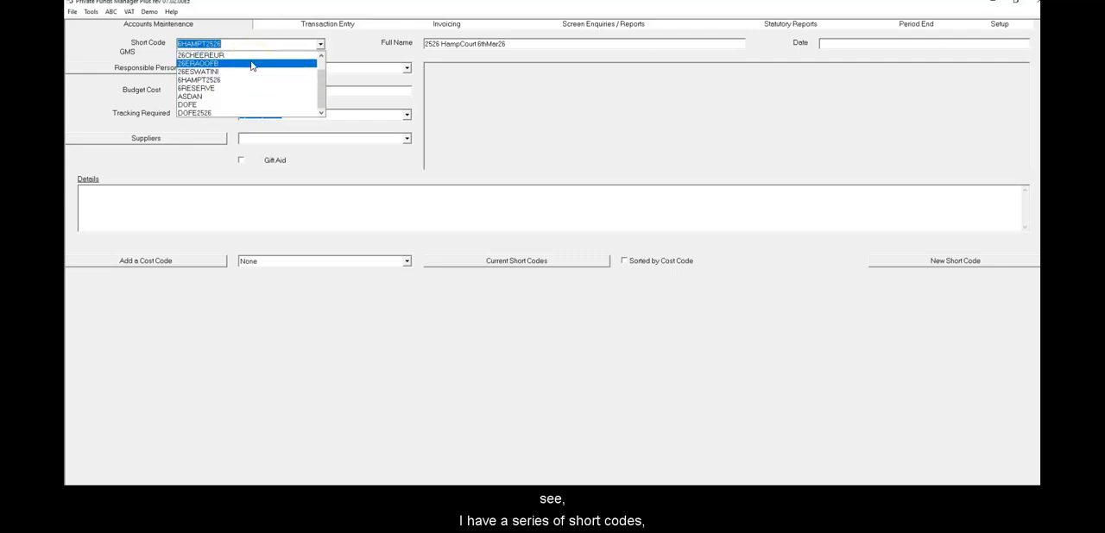
scroll(253, 66, up, 2)
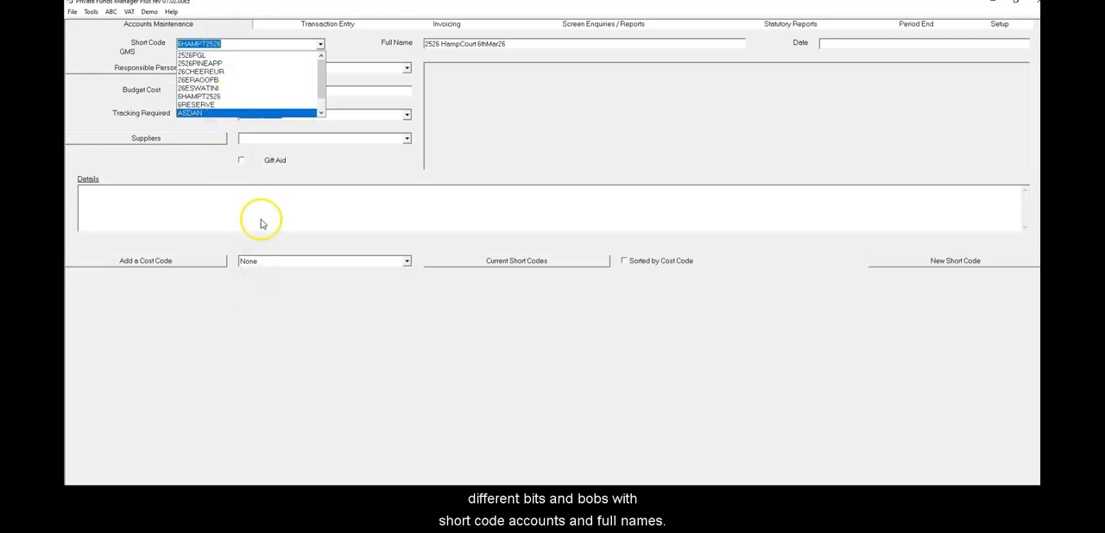
click(277, 79)
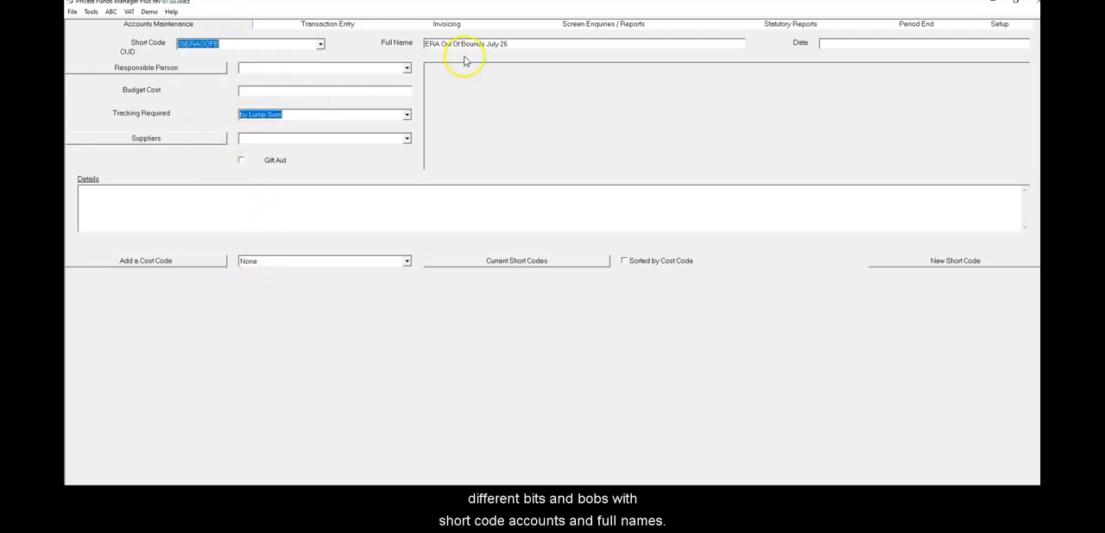
click(262, 210)
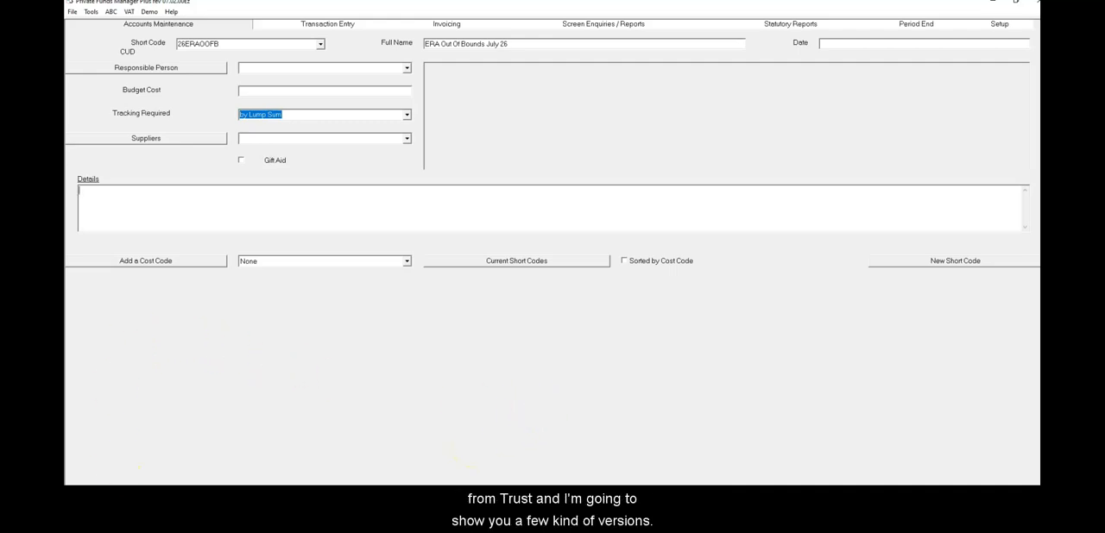
Switch to the Payments Report spreadsheet in Excel and examine the memo, posted date, project code and project name of the first payments
key(alt+Tab)
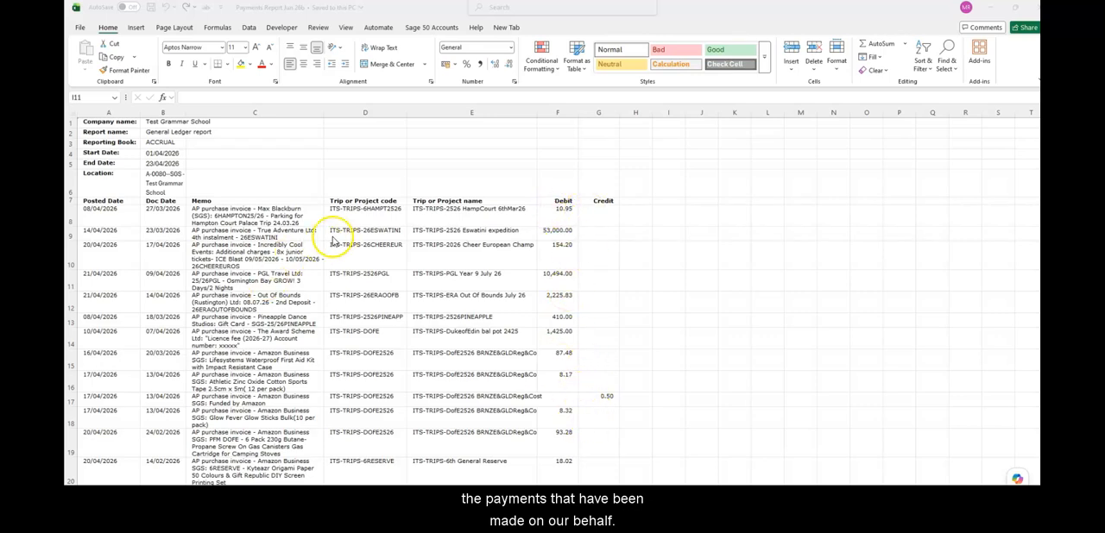
click(225, 213)
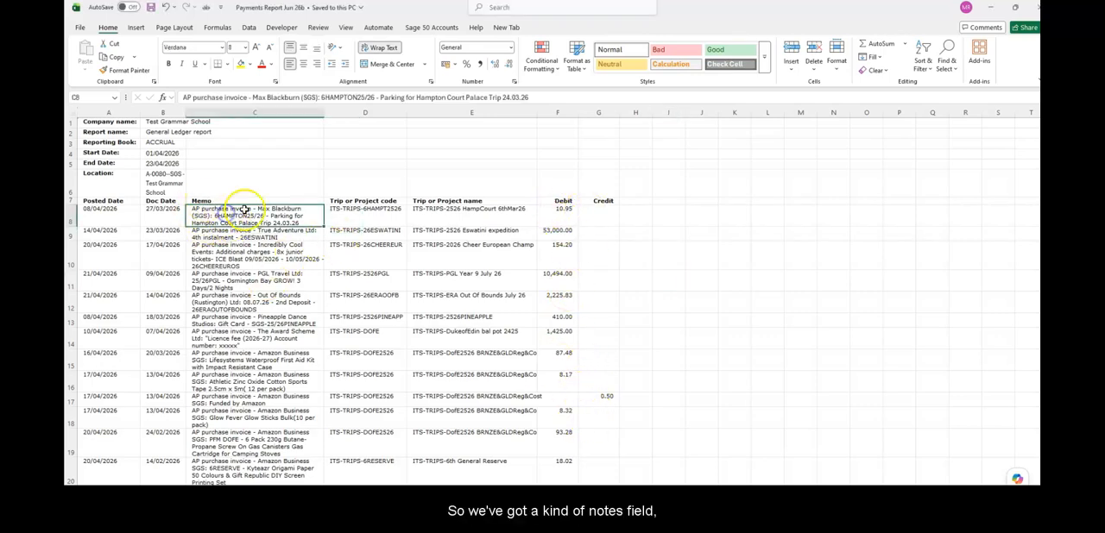
click(96, 212)
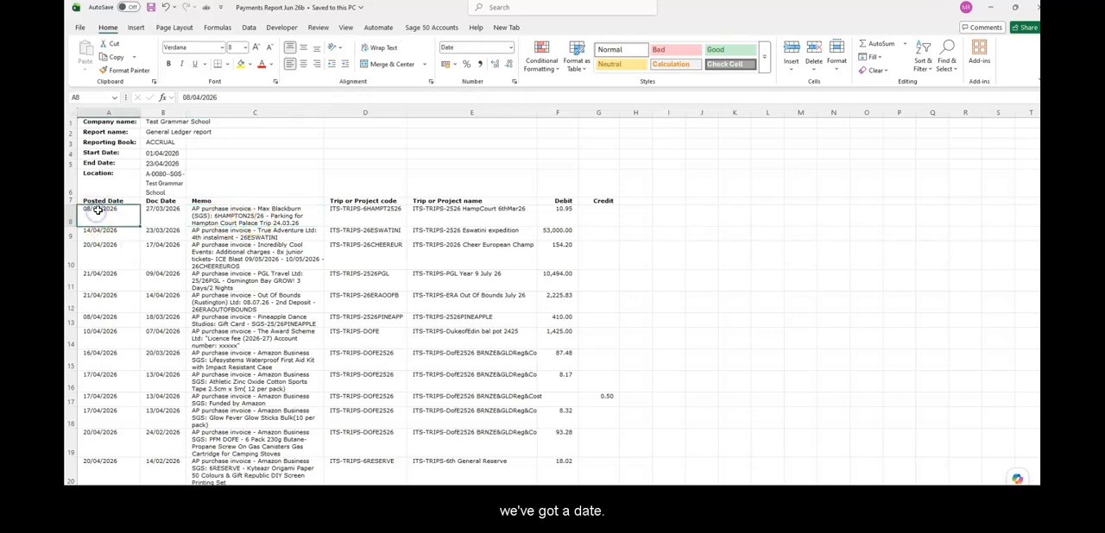
click(359, 210)
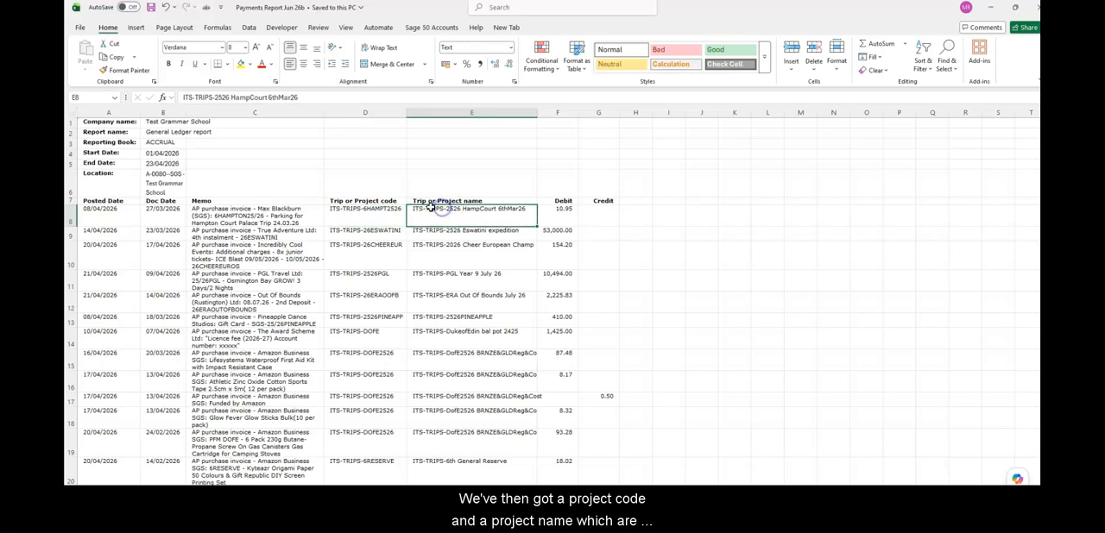
click(344, 218)
click(466, 211)
click(389, 235)
click(441, 237)
click(447, 250)
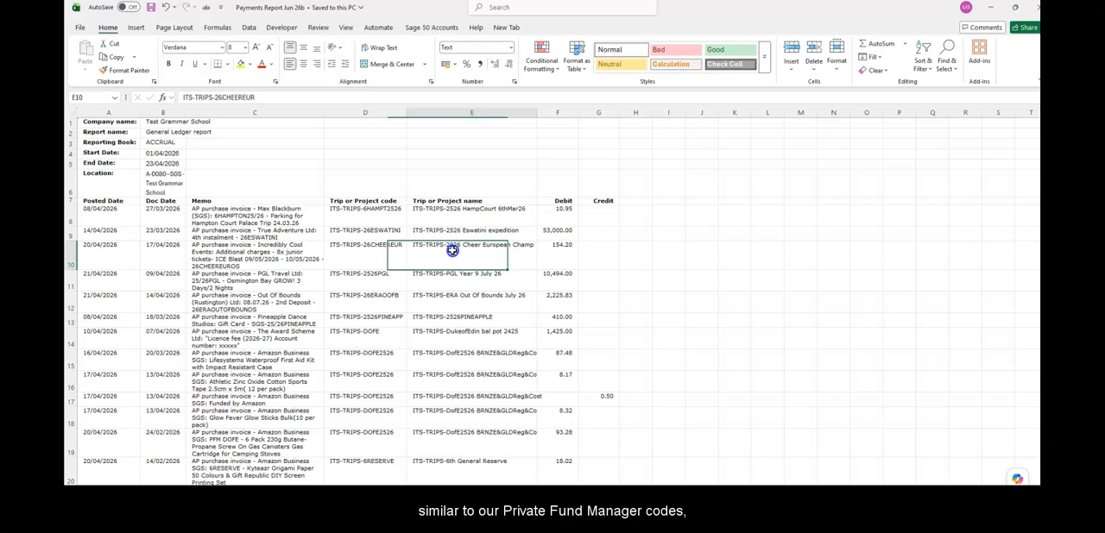
click(354, 210)
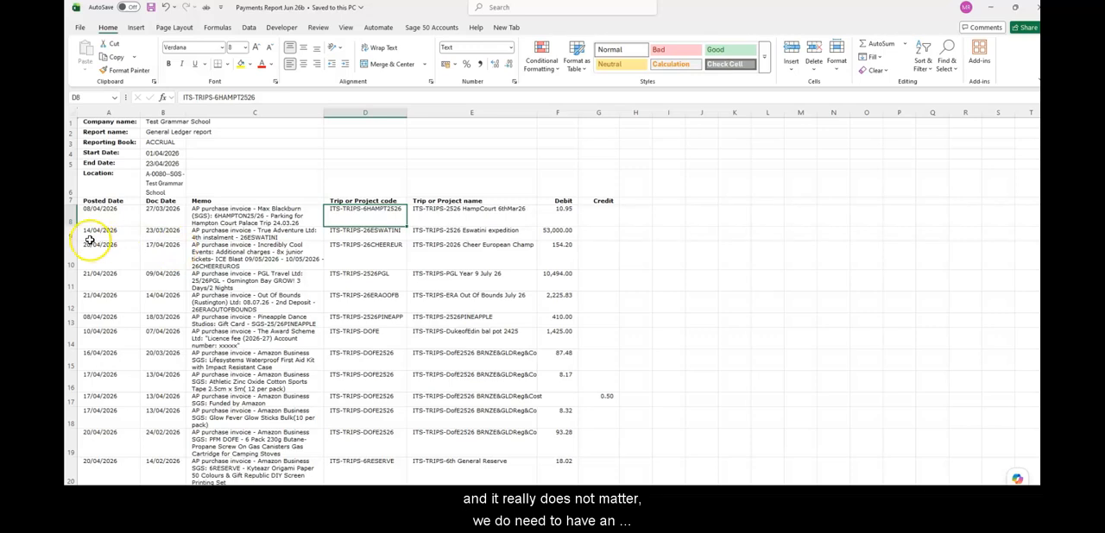
Examine the debit amount, trip code and memo narrative of the Eswatini payment row
click(555, 231)
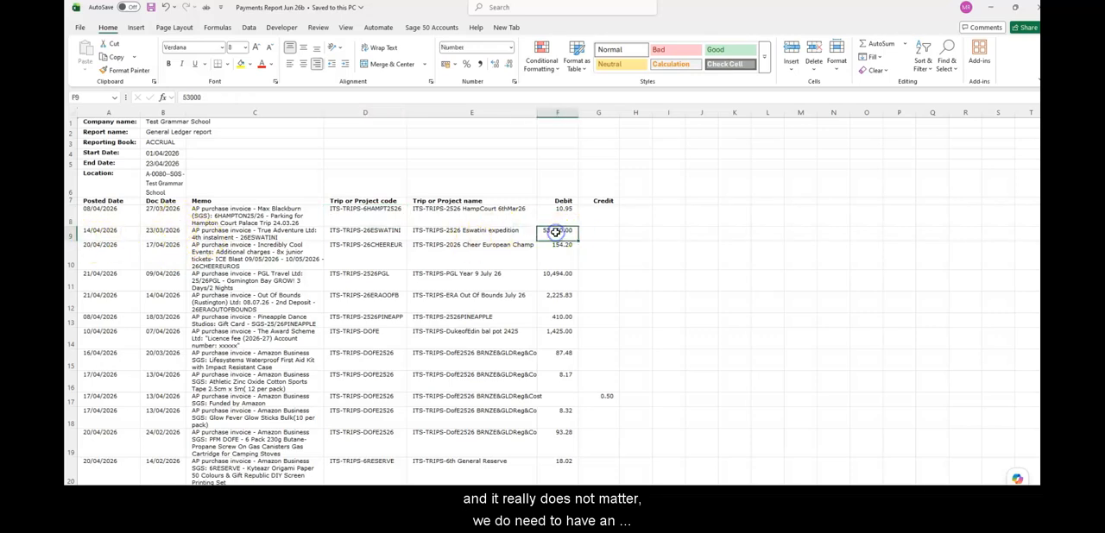
click(245, 239)
click(343, 231)
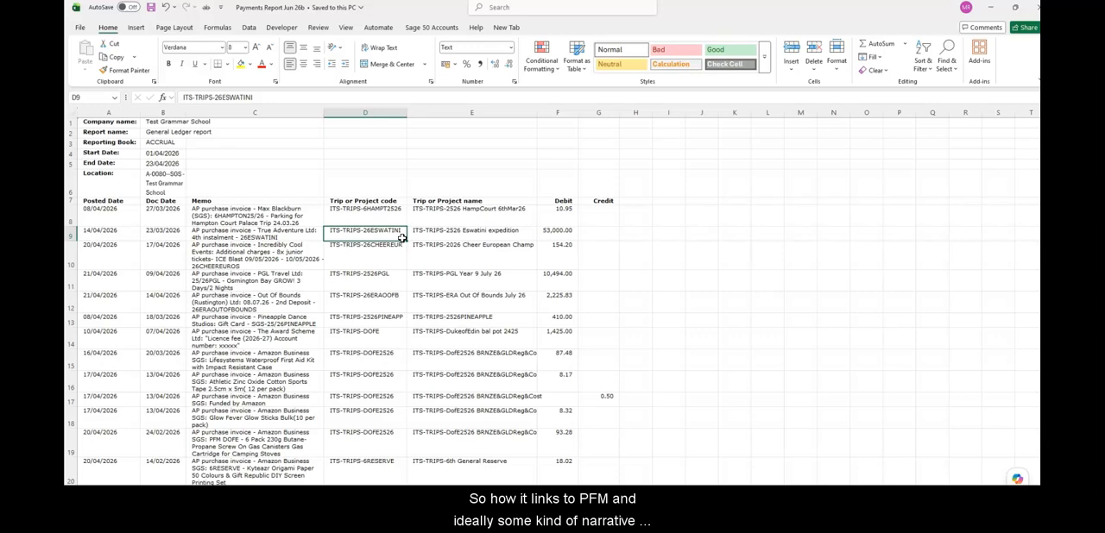
click(249, 231)
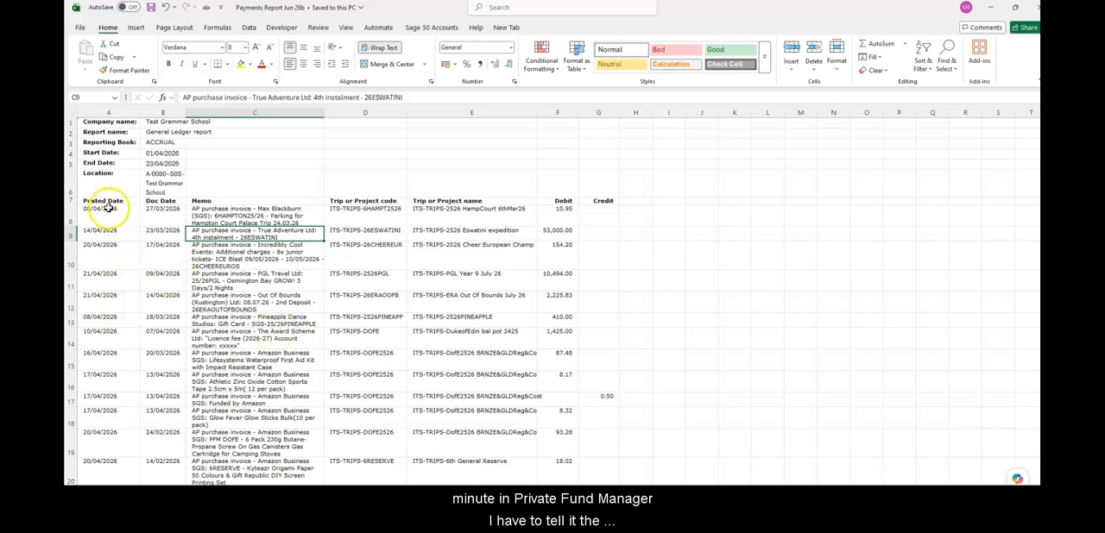
Identify which spreadsheet columns hold the posted dates, the trip or project codes and the debit amounts
click(115, 113)
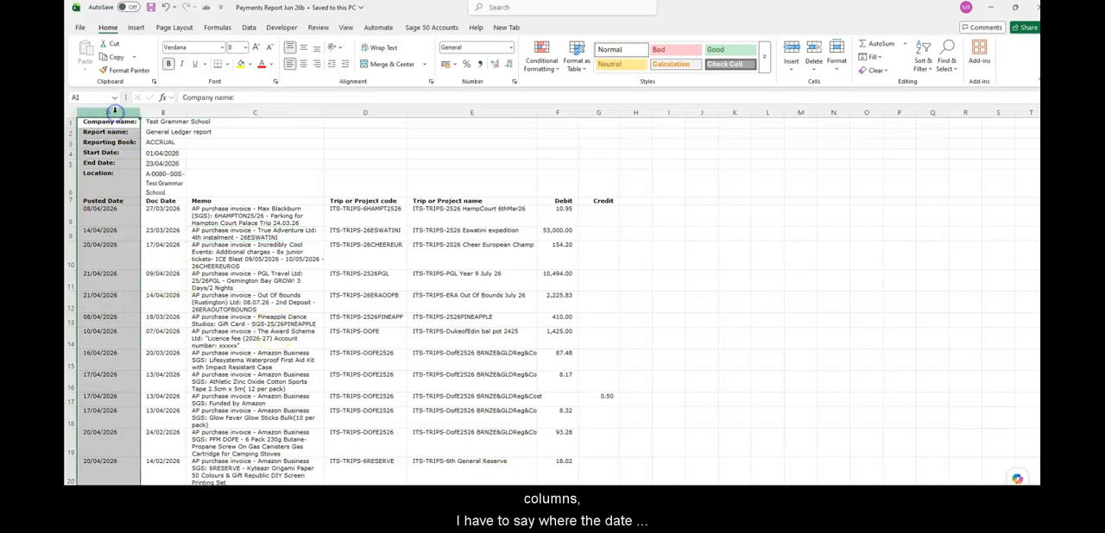
click(363, 111)
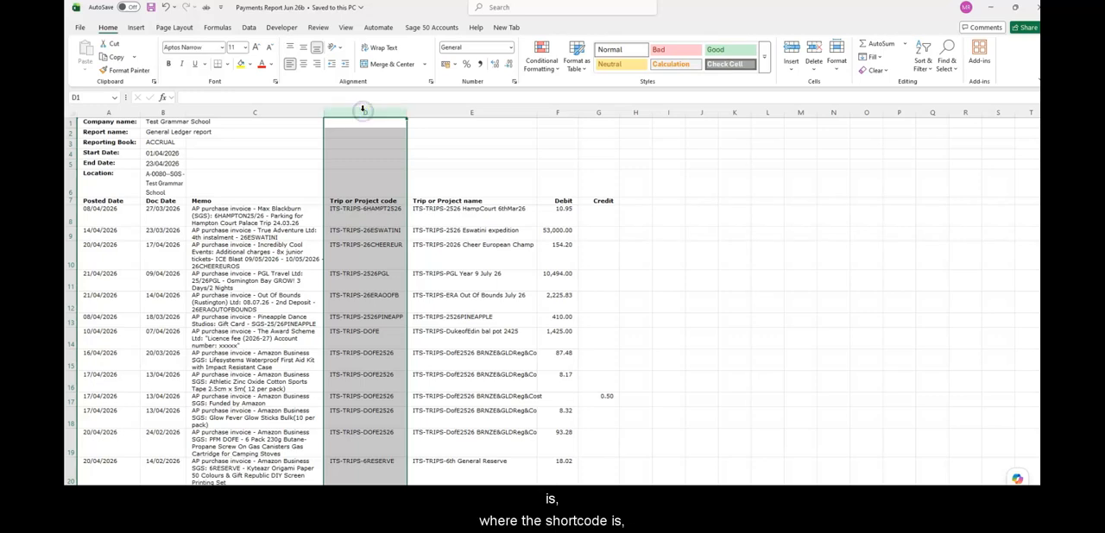
click(554, 114)
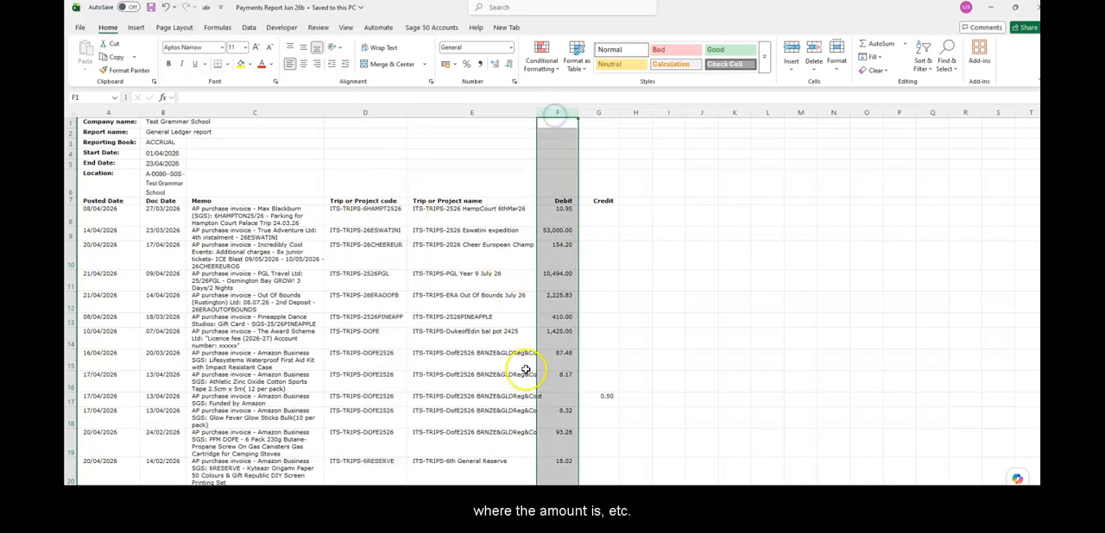
click(554, 296)
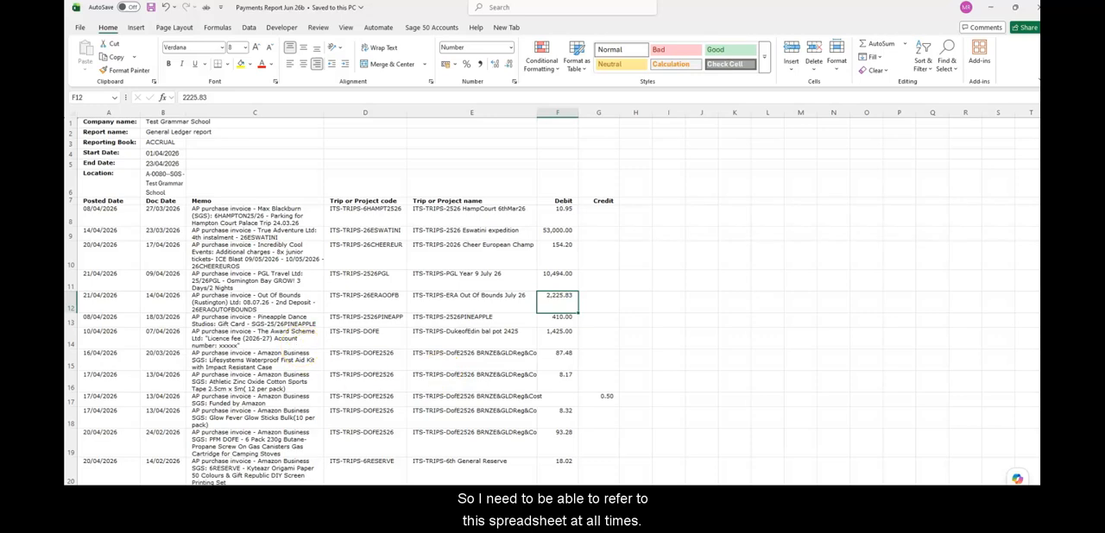
Switch back to Private Funds Manager Plus, open the payment import options and set the target bank account to SF - School Fund
key(alt+Tab)
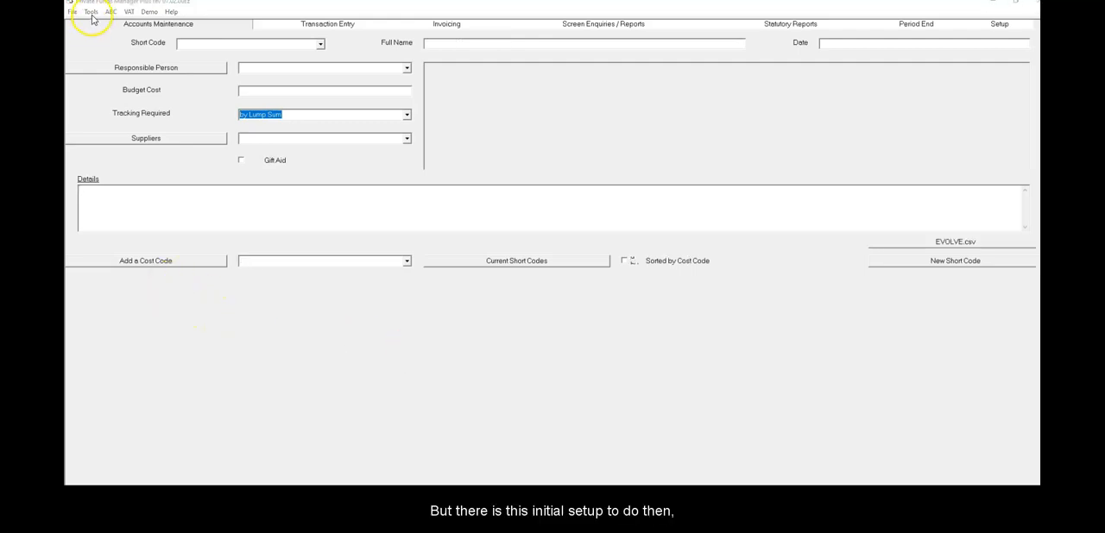
click(90, 12)
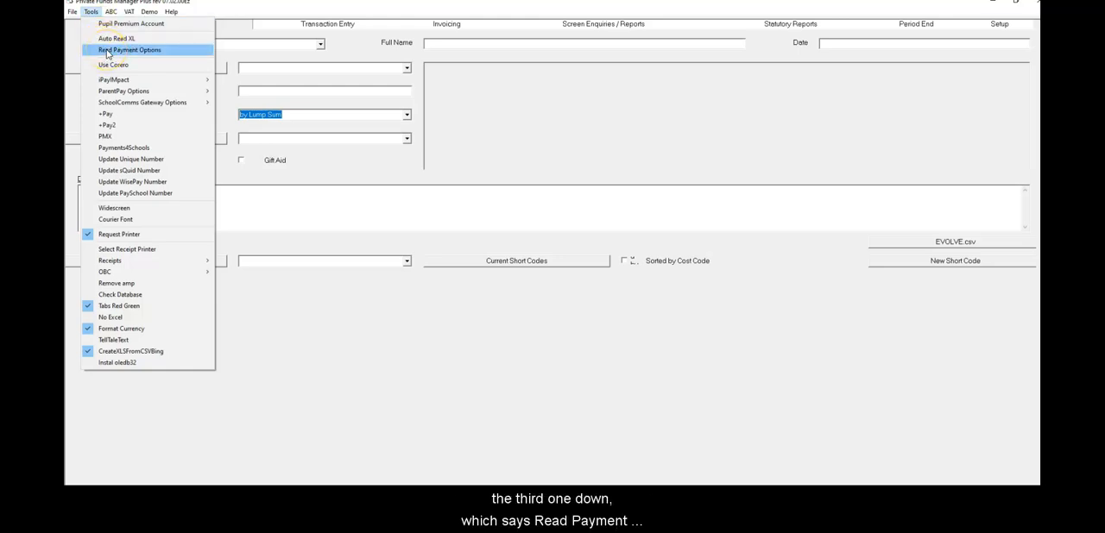
click(108, 50)
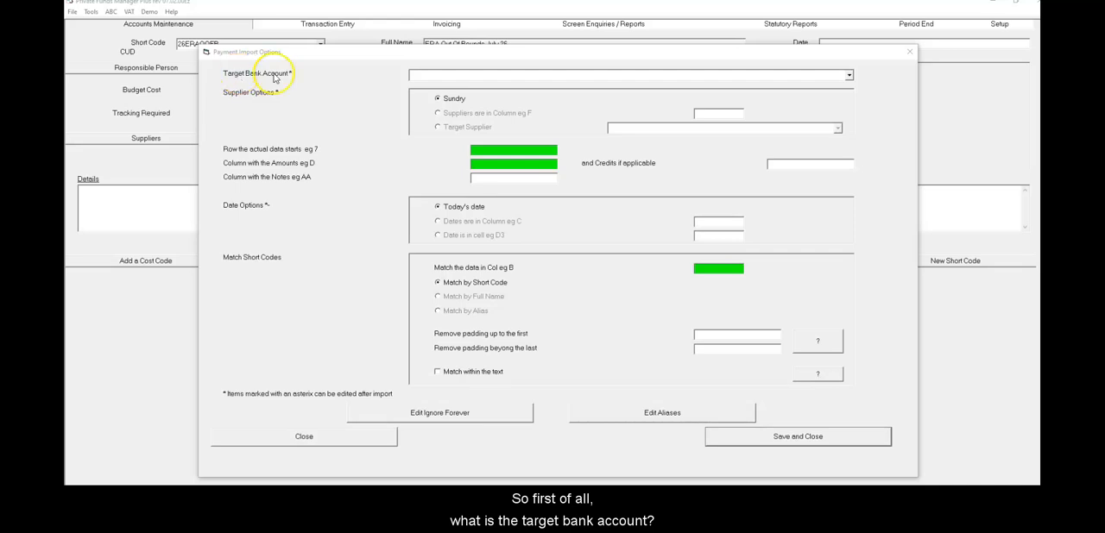
click(850, 78)
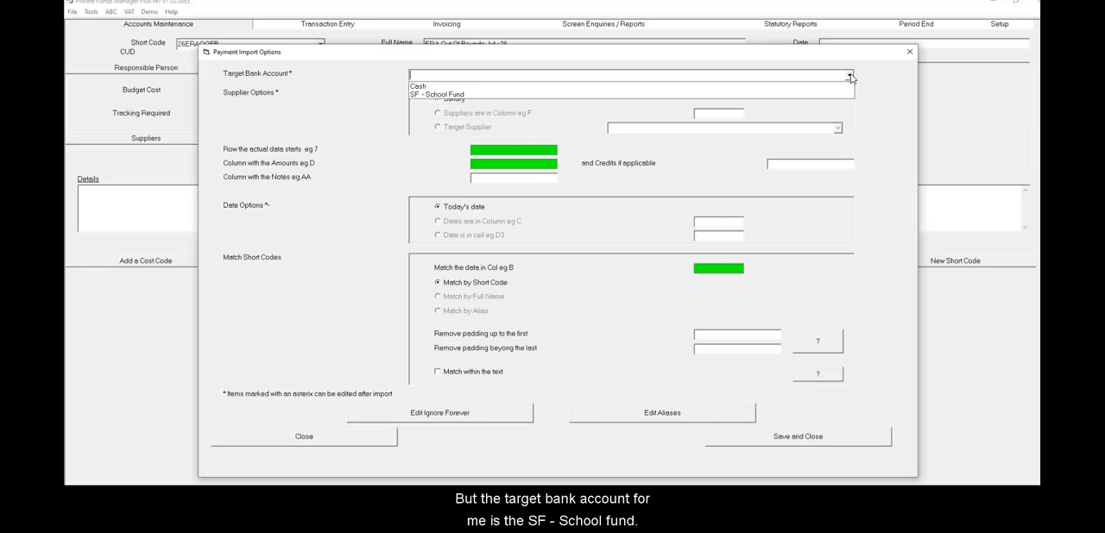
click(451, 95)
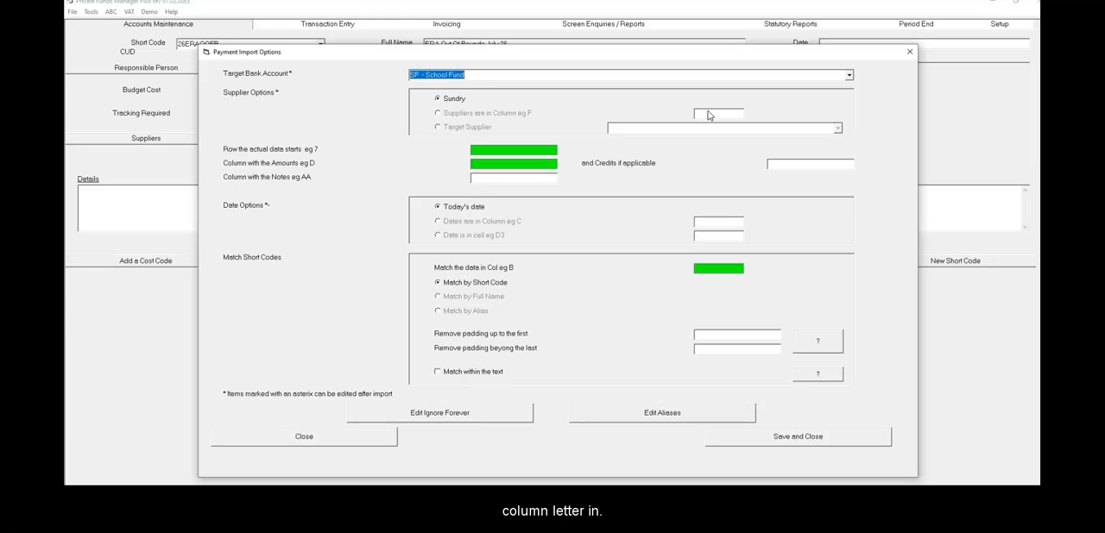
click(438, 128)
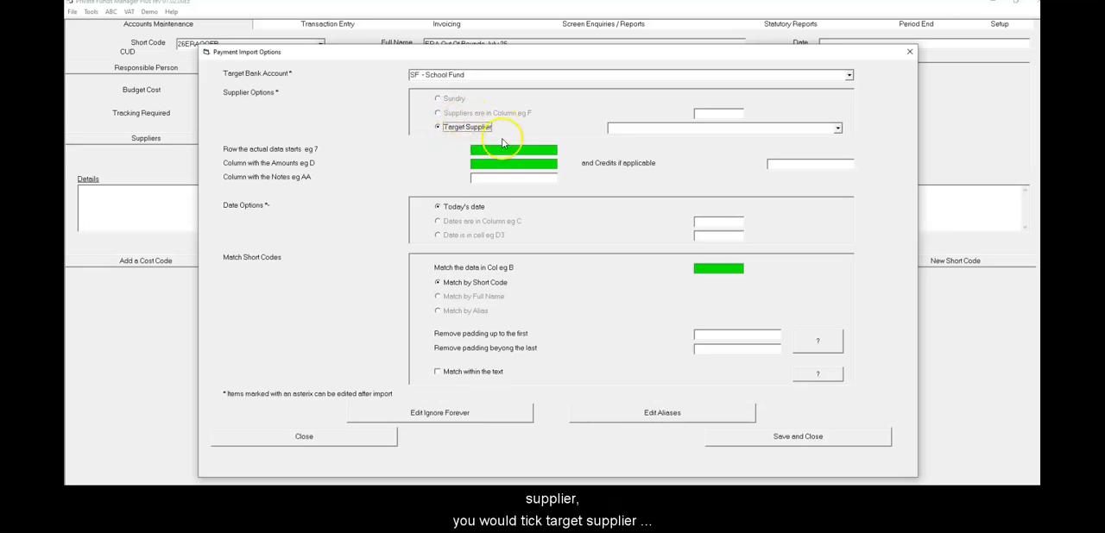
click(837, 127)
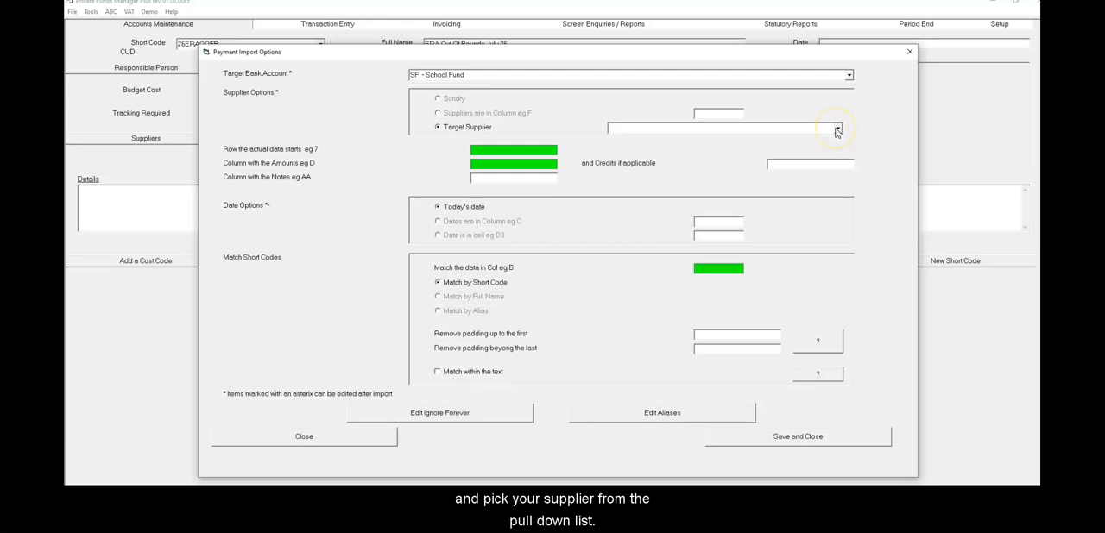
click(450, 103)
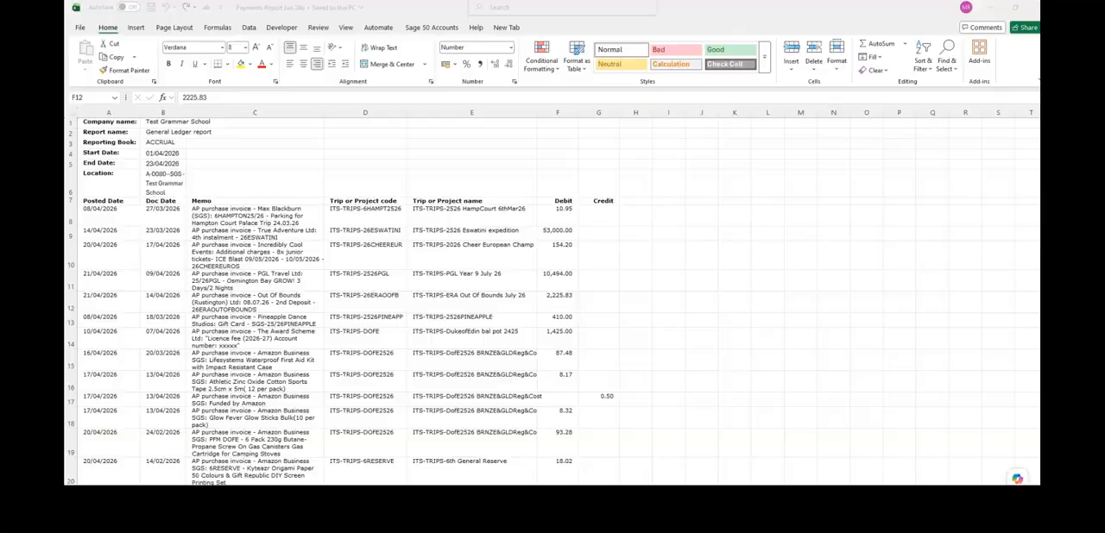
Check the spreadsheet for the first payment row and set the row where the actual data starts to 8
click(100, 209)
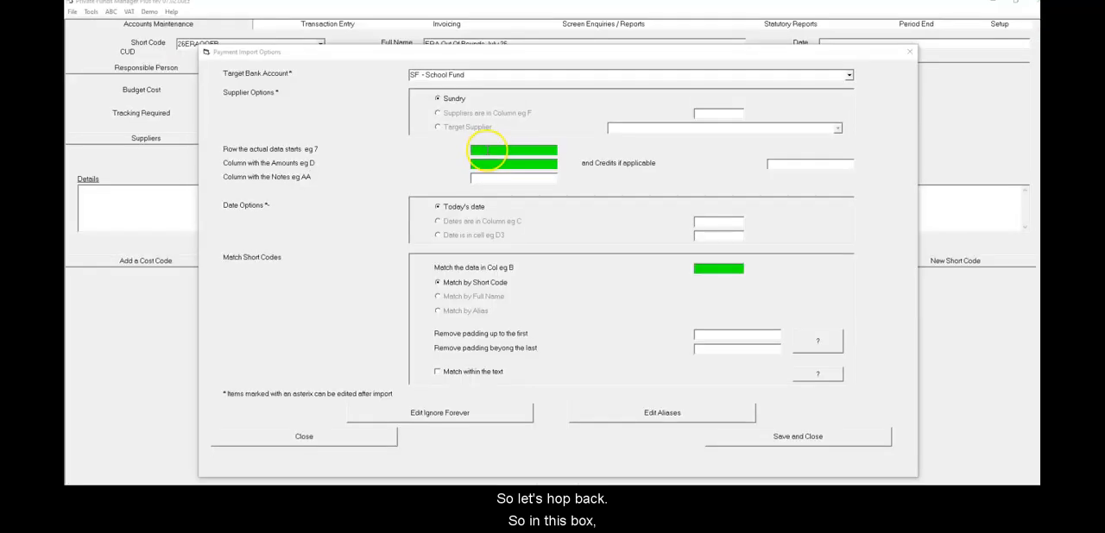
click(488, 150)
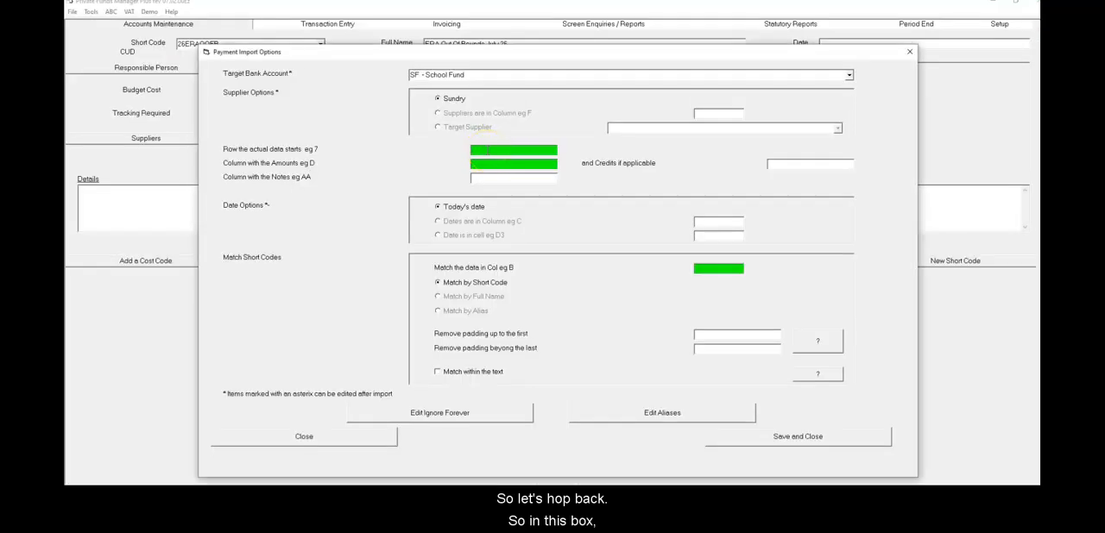
text(8)
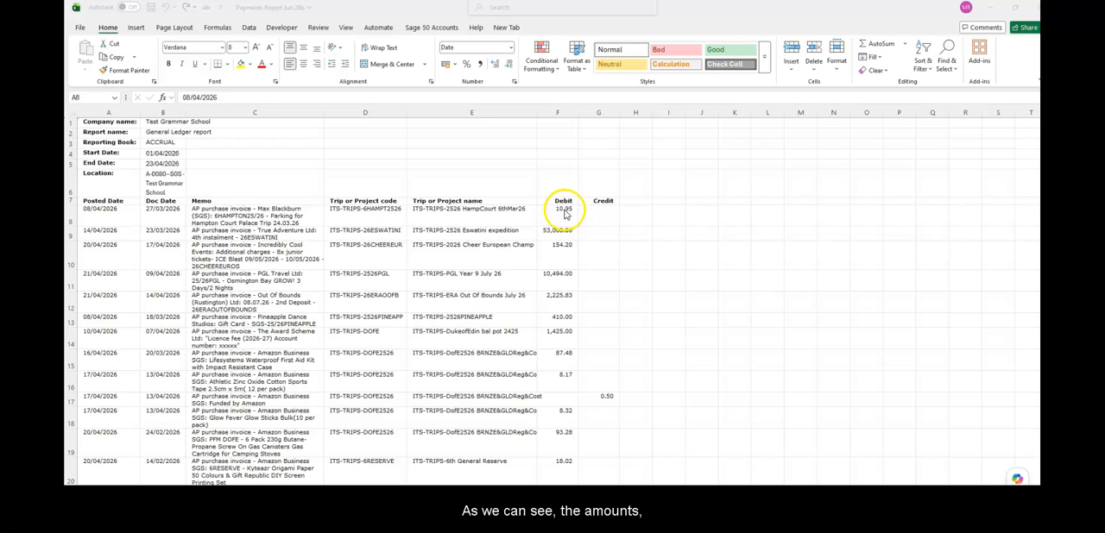
Check the spreadsheet's debit and credit columns, and set the import columns to F for amounts, G for credits and C for notes
double_click(563, 211)
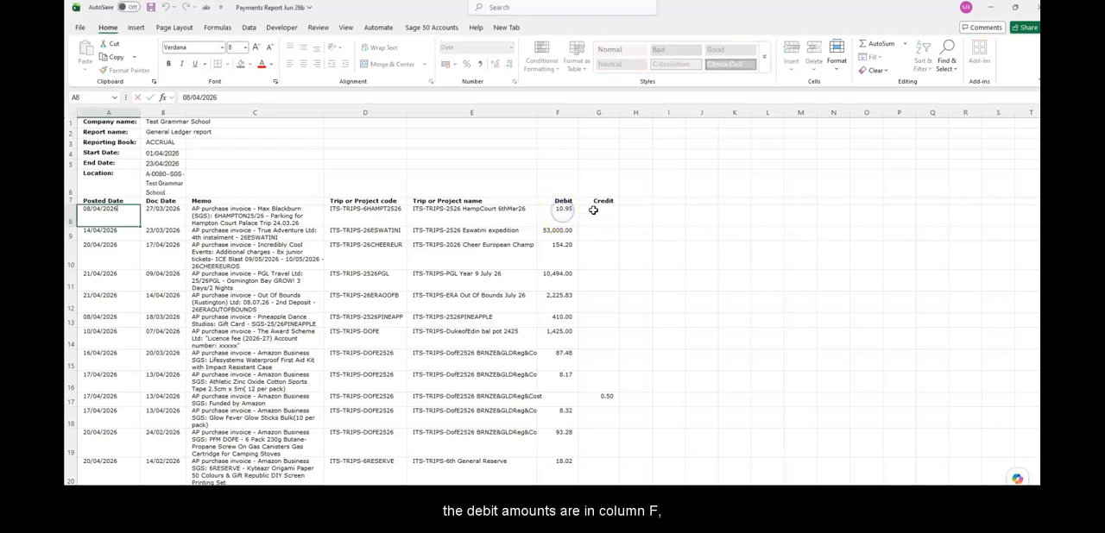
click(593, 210)
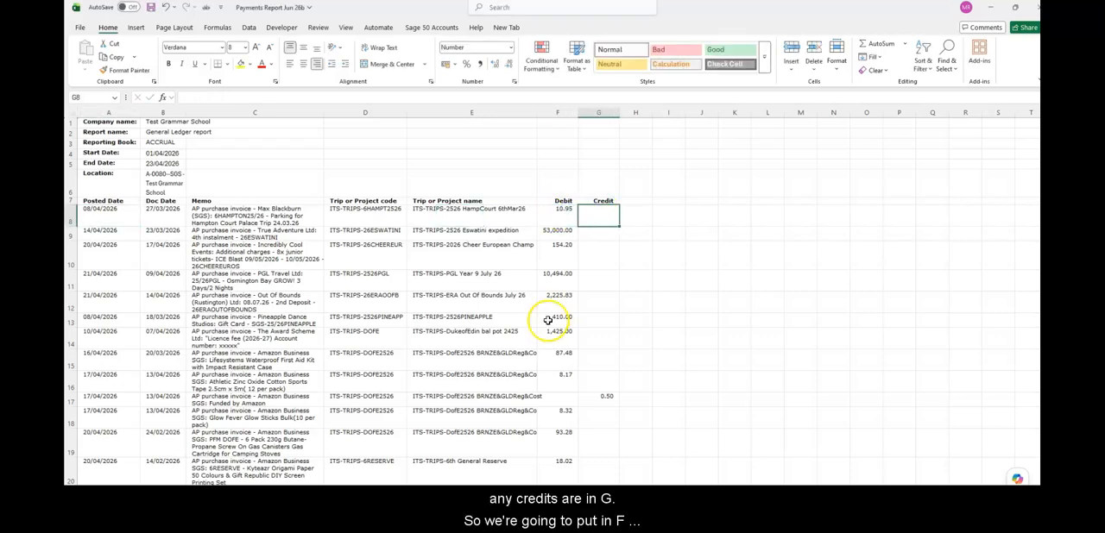
key(alt+Tab)
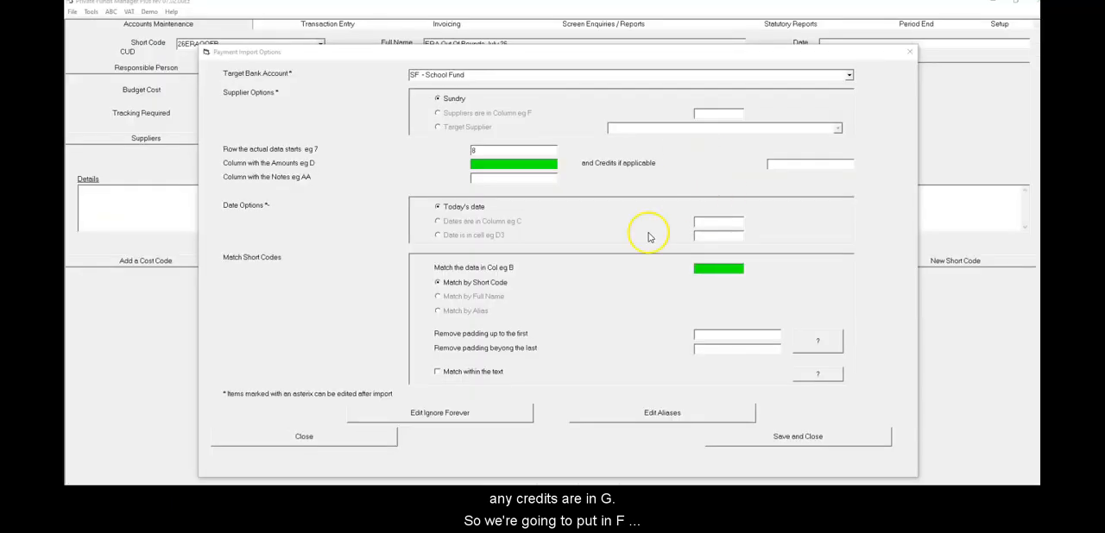
click(498, 165)
text(F)
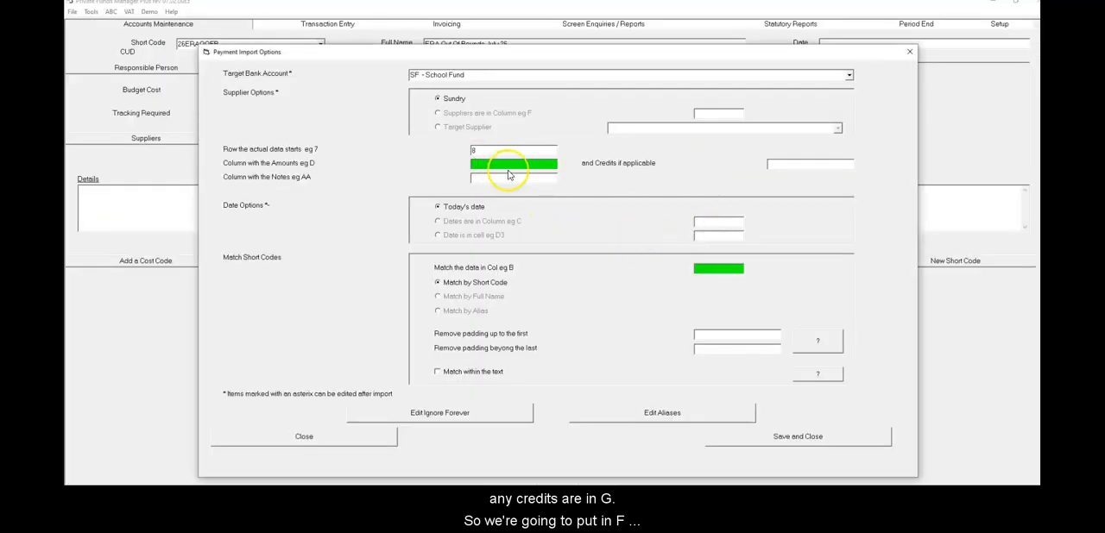
click(794, 165)
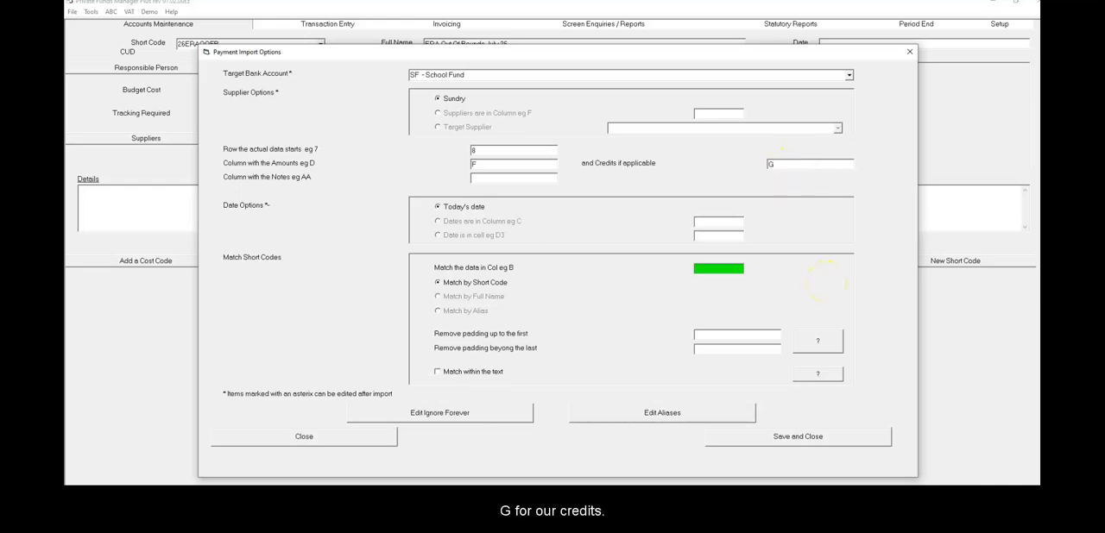
click(488, 176)
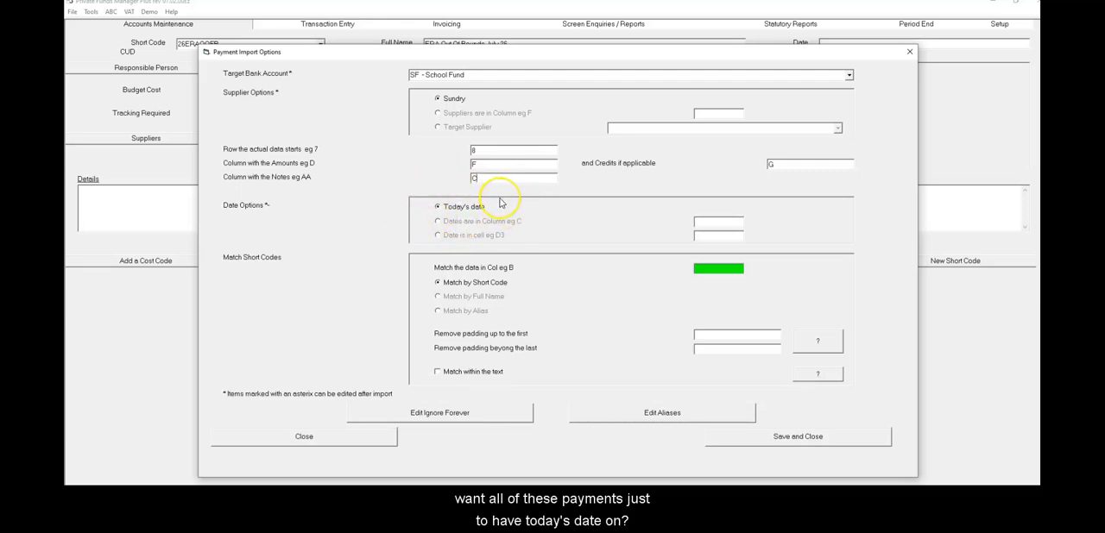
Check the posted dates in the payments spreadsheet, and set the import date option to dates in column A
click(439, 237)
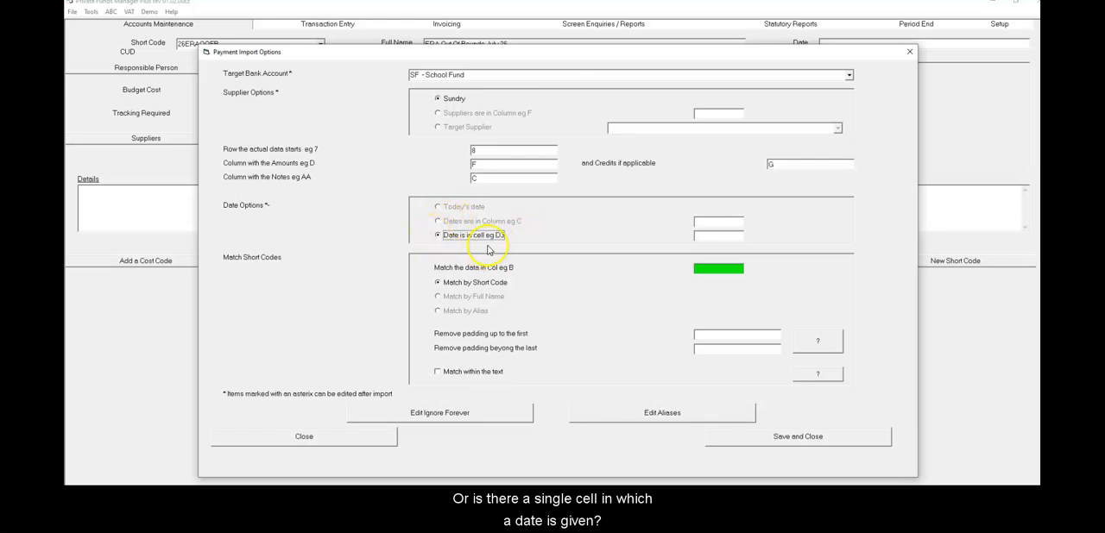
click(438, 221)
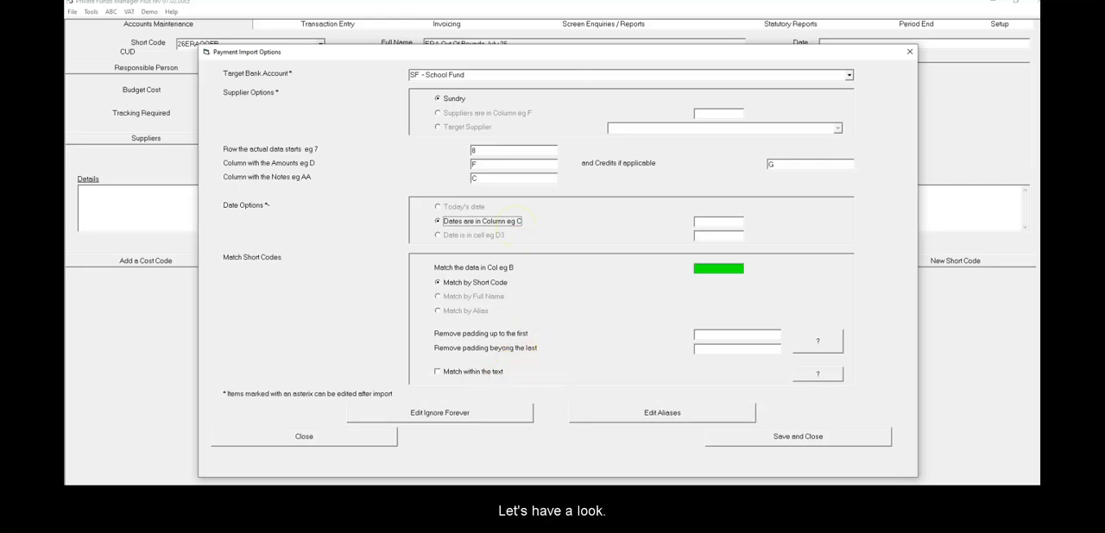
key(alt+Tab)
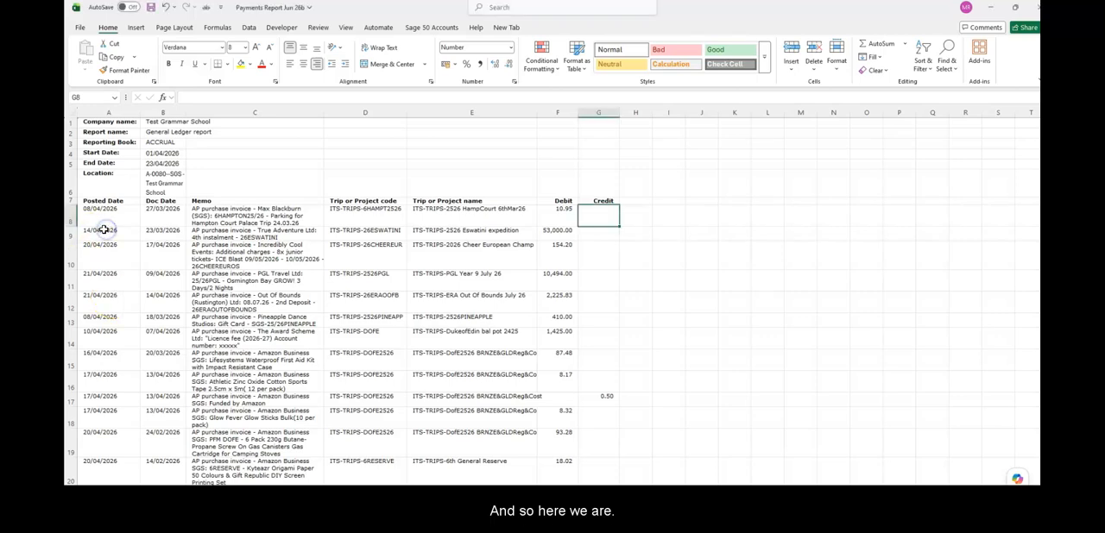
click(103, 228)
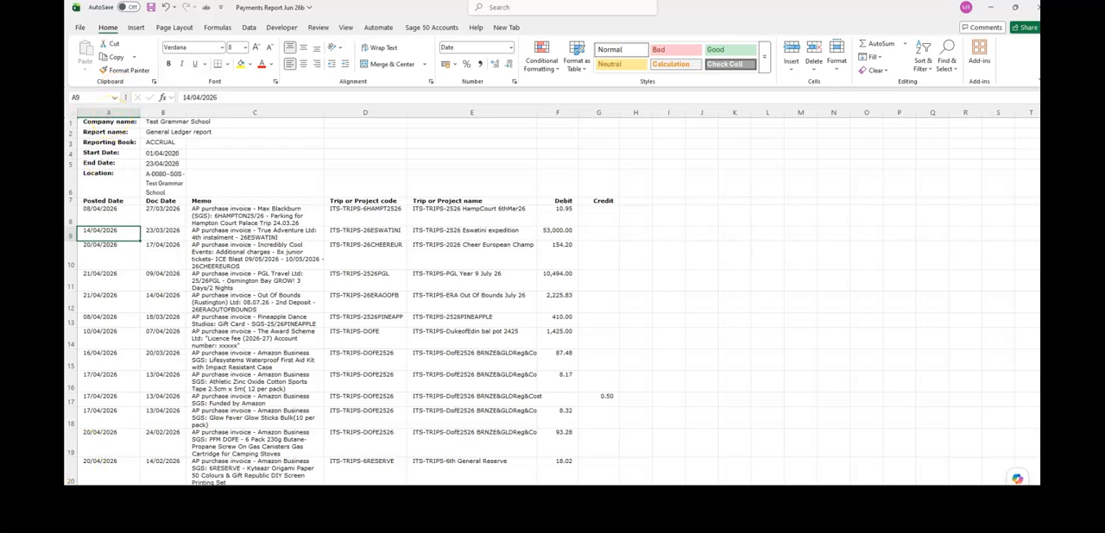
click(438, 222)
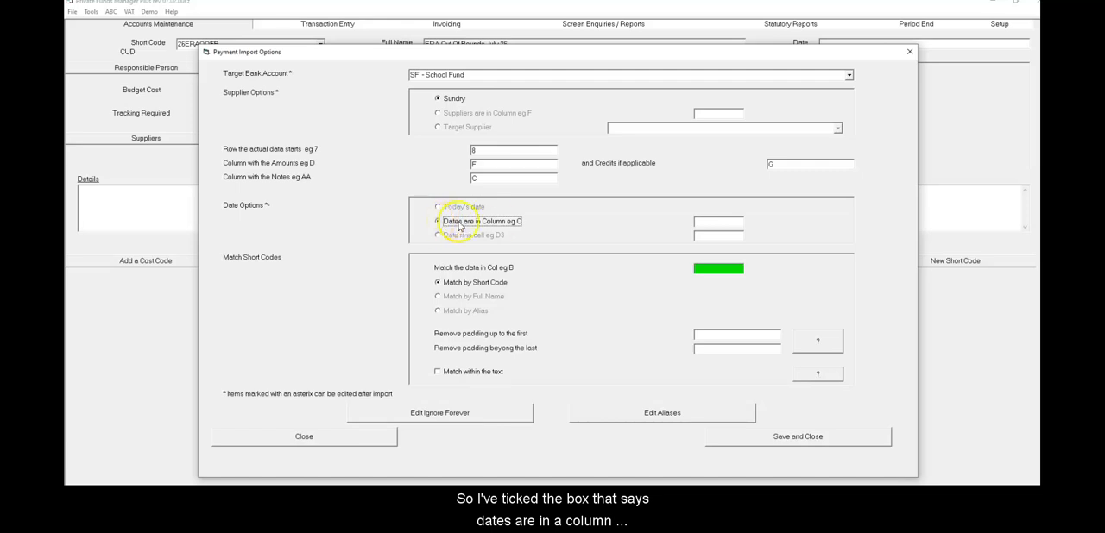
click(730, 222)
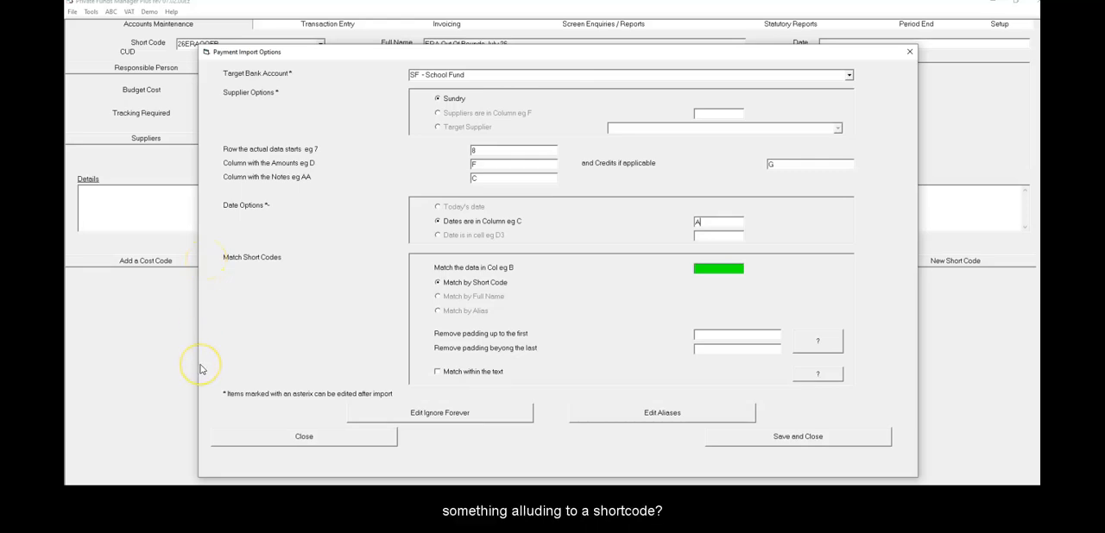
click(320, 496)
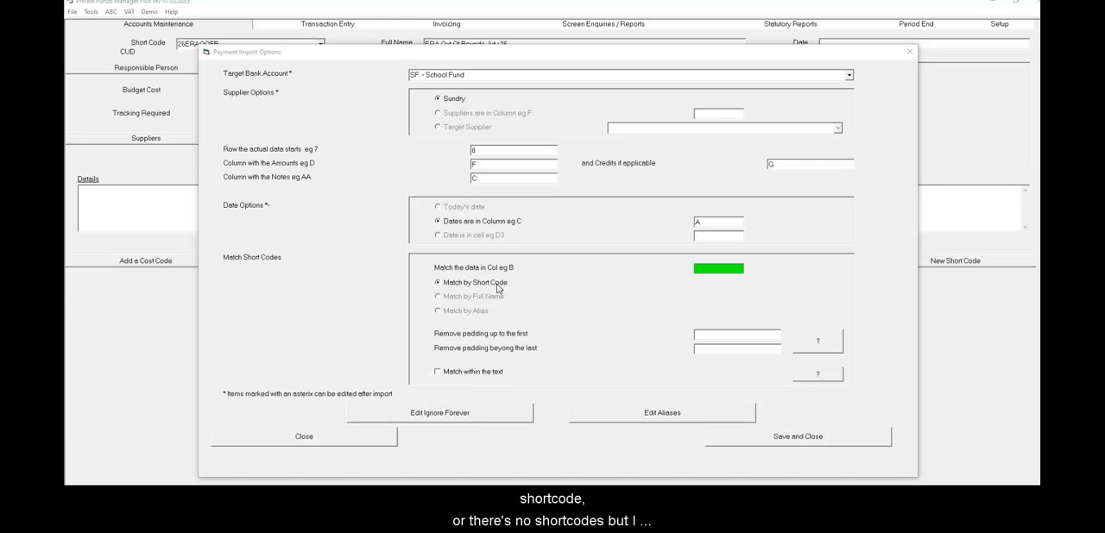
click(456, 300)
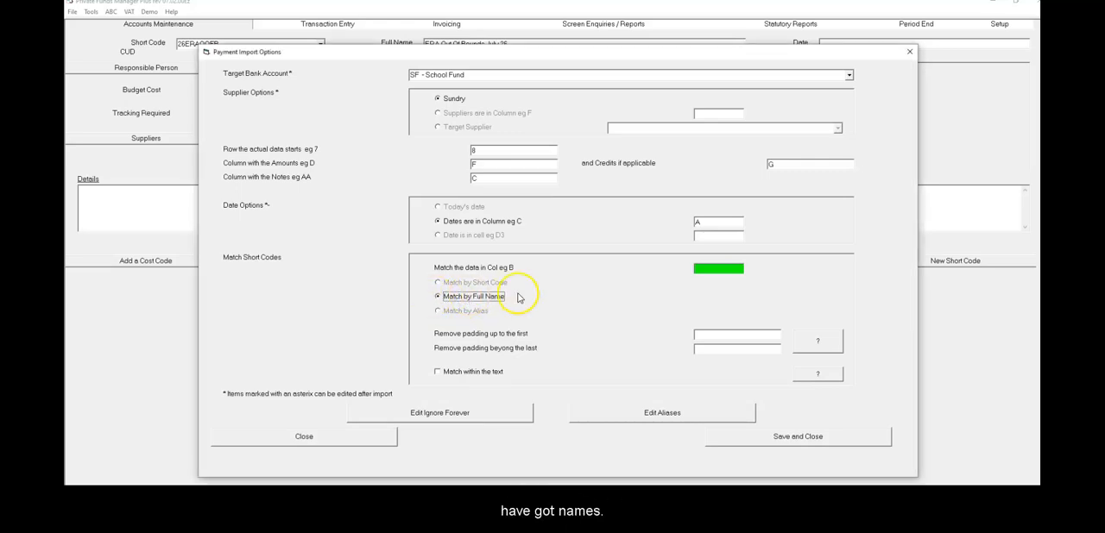
click(438, 284)
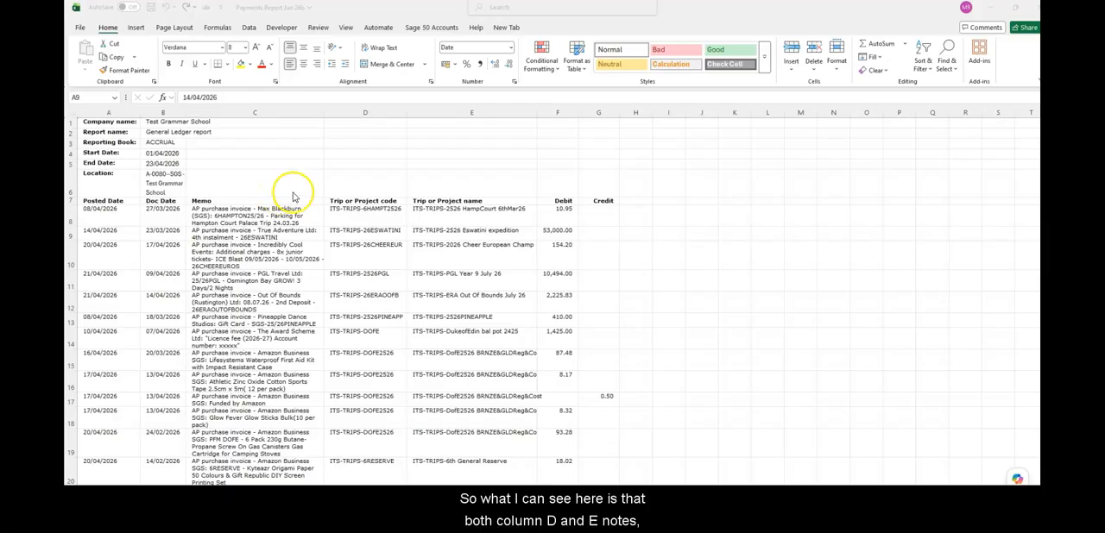
Check the spreadsheet's trip or project code and name columns for entries that contain the exact short codes
click(369, 216)
click(372, 216)
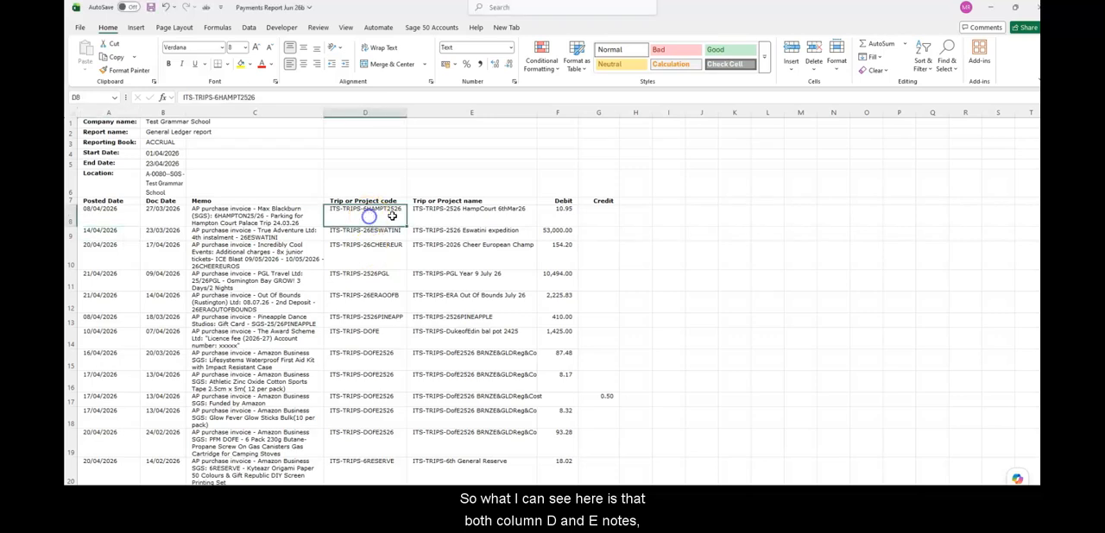
click(510, 211)
click(363, 199)
click(371, 216)
click(372, 215)
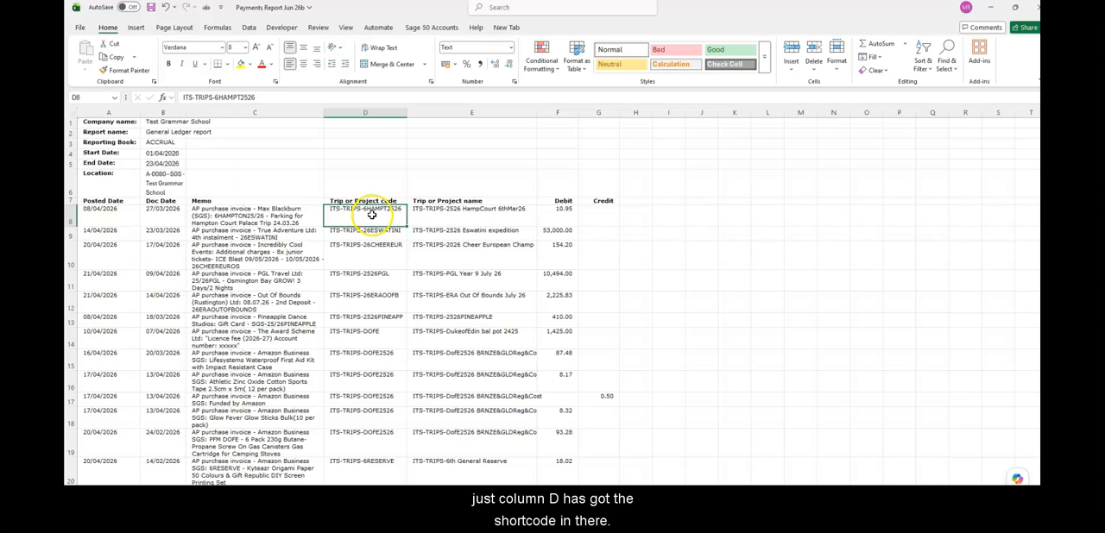
click(369, 247)
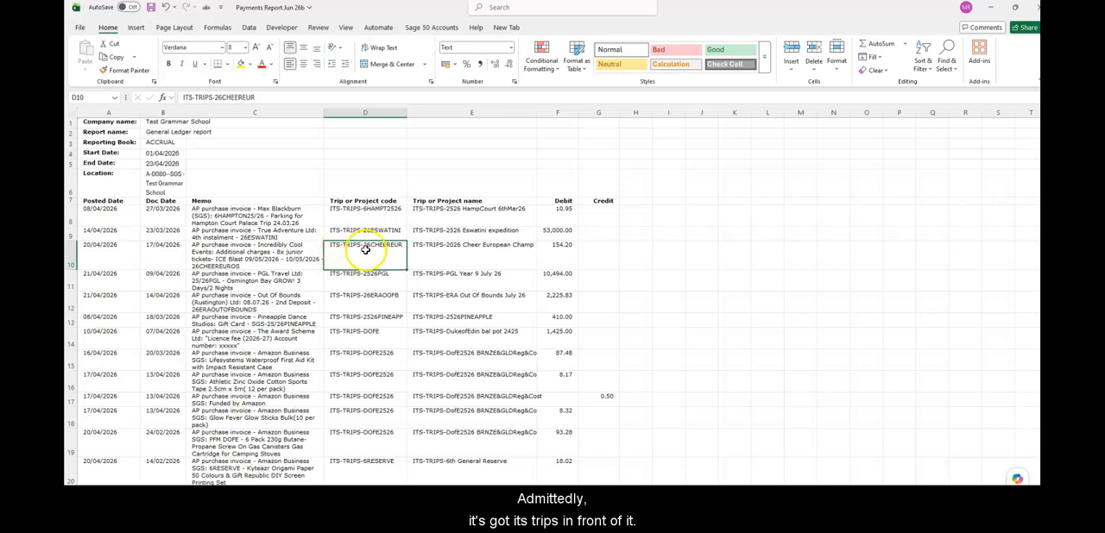
click(376, 334)
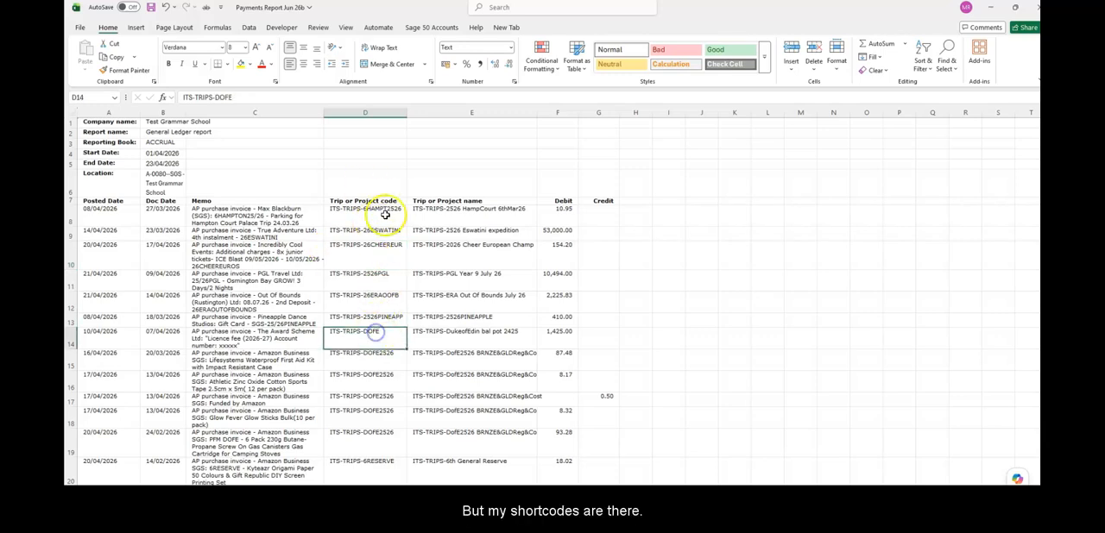
click(477, 298)
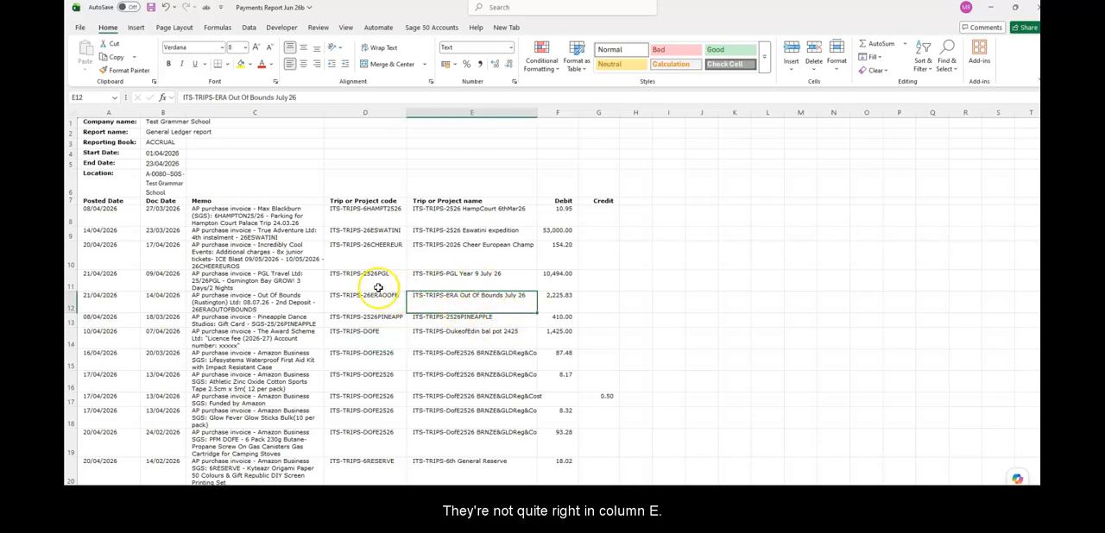
Check the memo entries for short codes, and set the import to match column D and match within the text
click(226, 244)
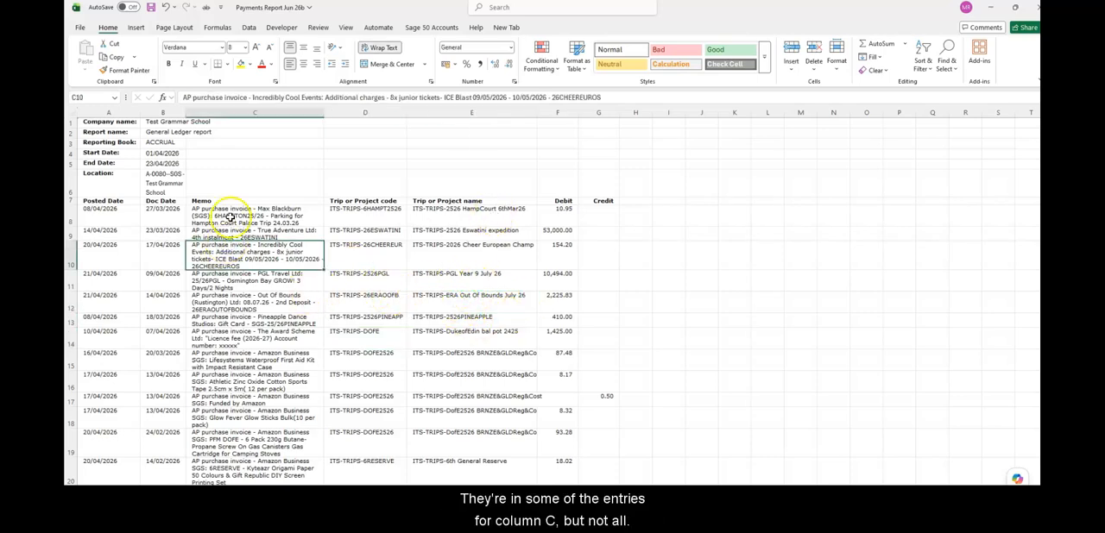
click(229, 216)
click(250, 341)
click(247, 383)
click(248, 439)
click(369, 249)
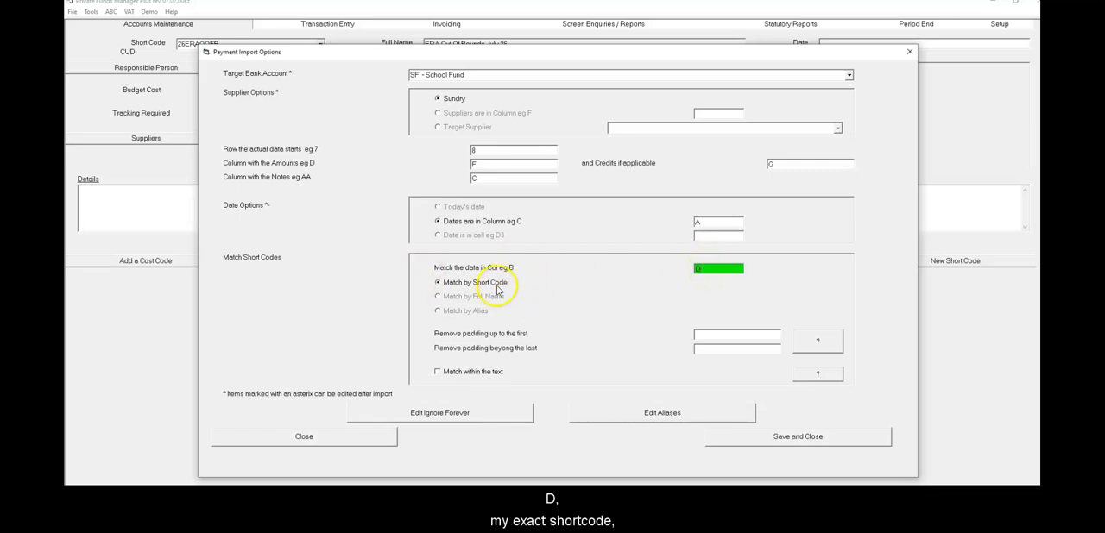
click(438, 372)
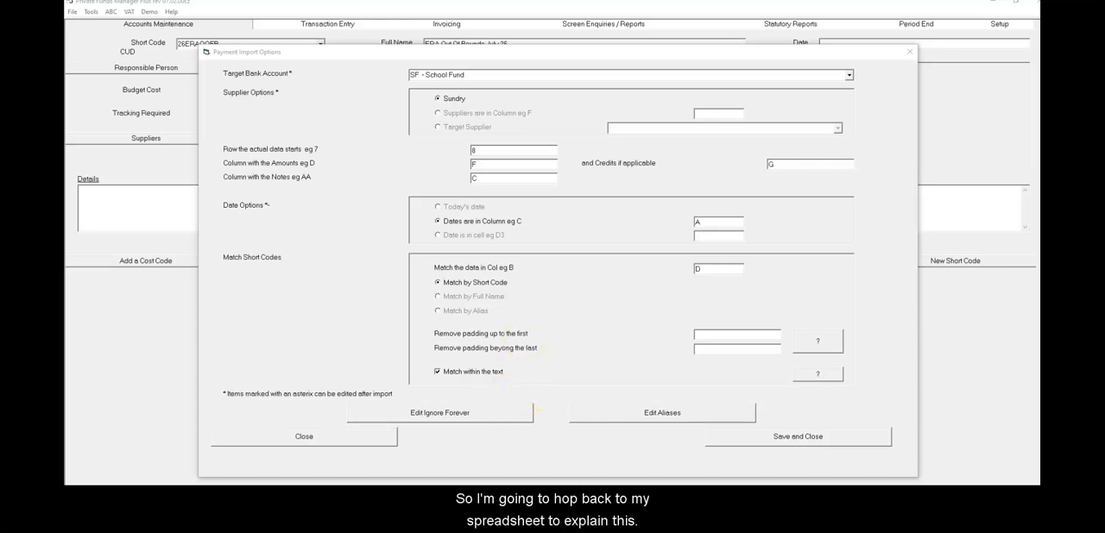
Check the spreadsheet's trip or project code column for consistent padding in front of the short codes
key(alt+Tab)
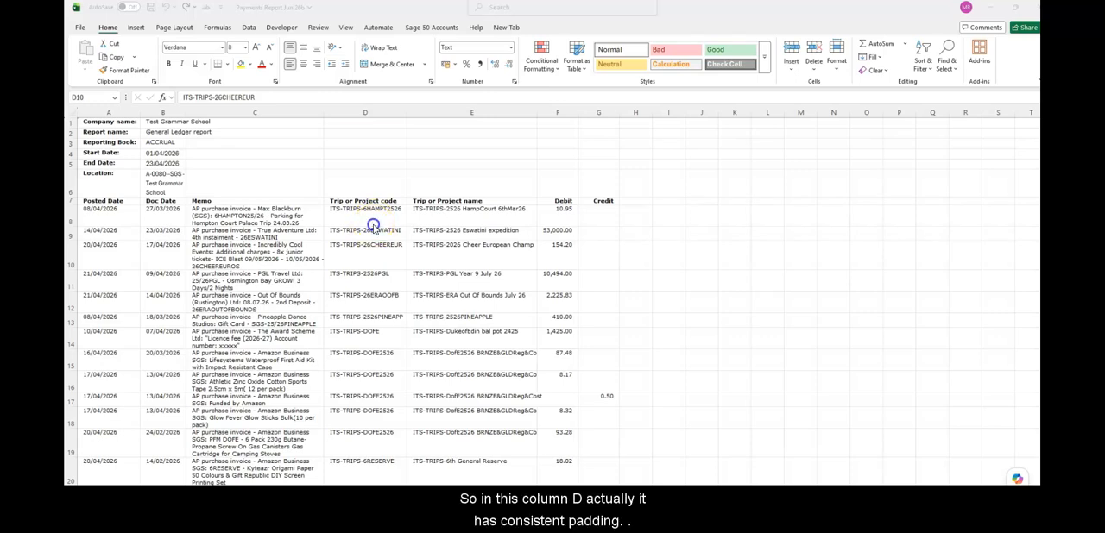
click(367, 215)
click(347, 288)
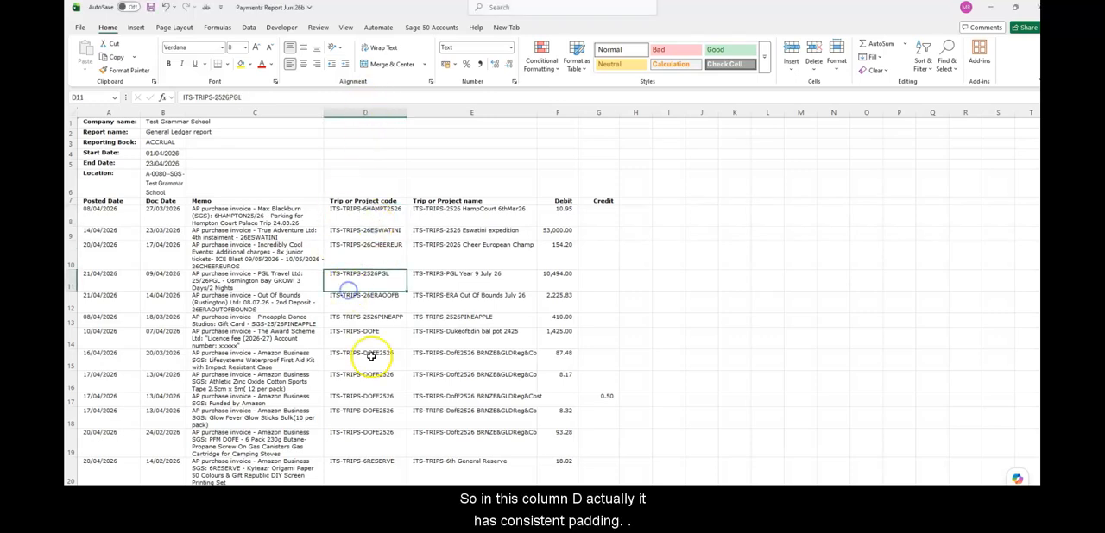
scroll(370, 357, down, 3)
scroll(371, 356, down, 2)
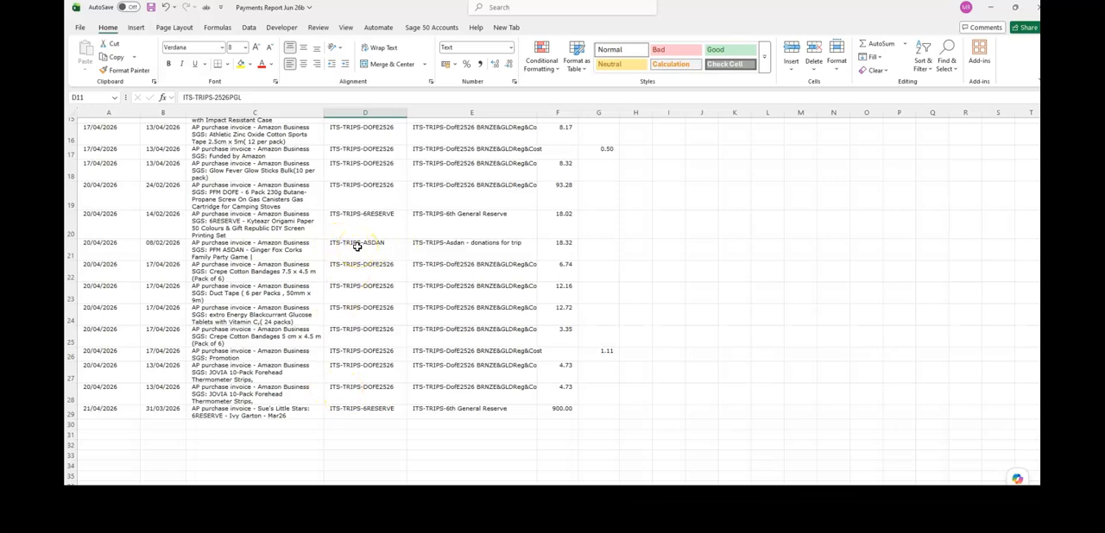
scroll(356, 247, up, 3)
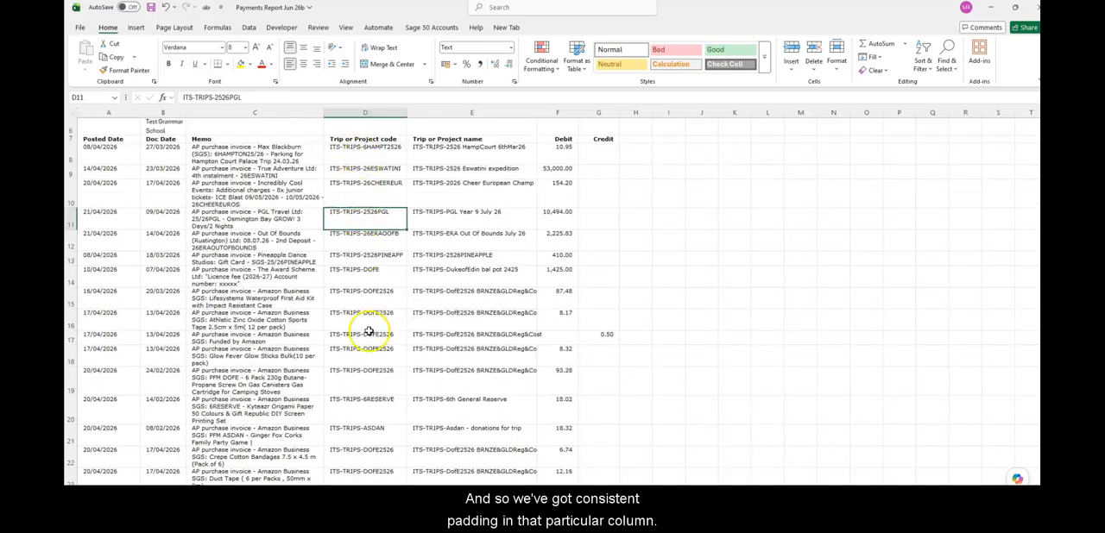
scroll(370, 267, down, 1)
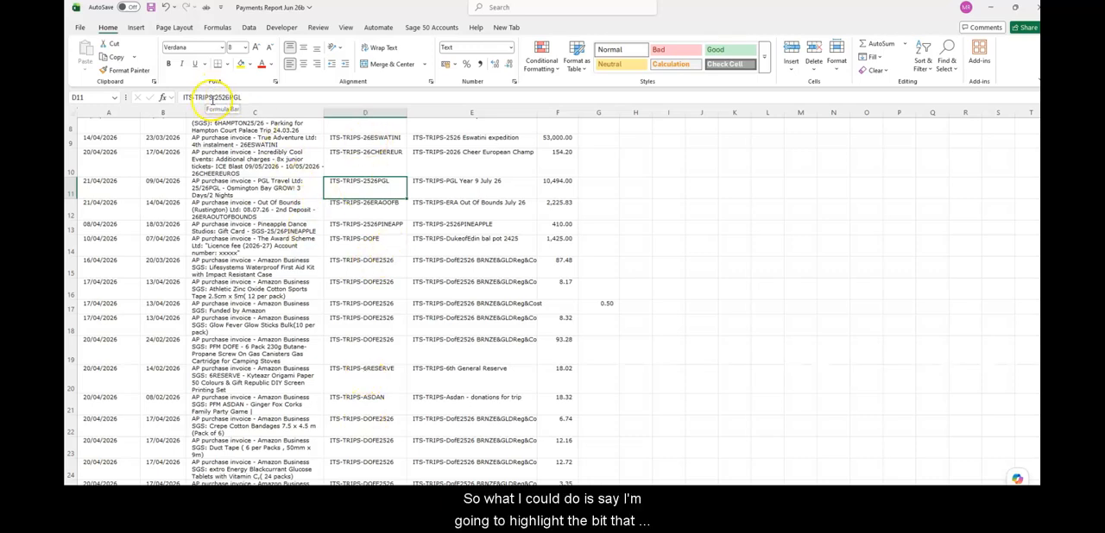
Copy the ITS-TRIPS- prefix from the spreadsheet and try ITS-TRIPS-^ITS-REV as the padding to remove up to the first
drag(214, 96, 177, 97)
key(ctrl+c)
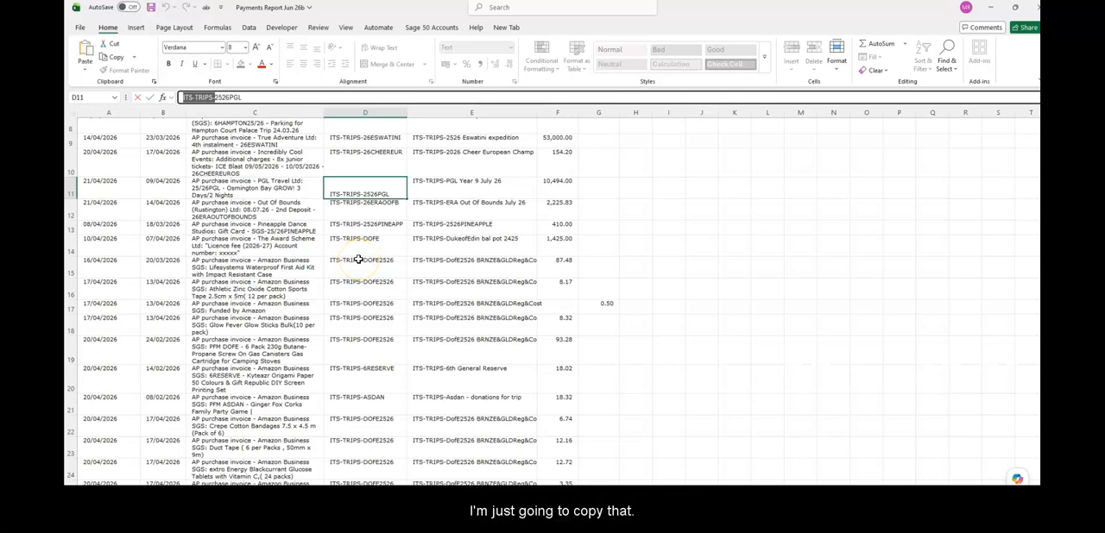
key(alt+Tab)
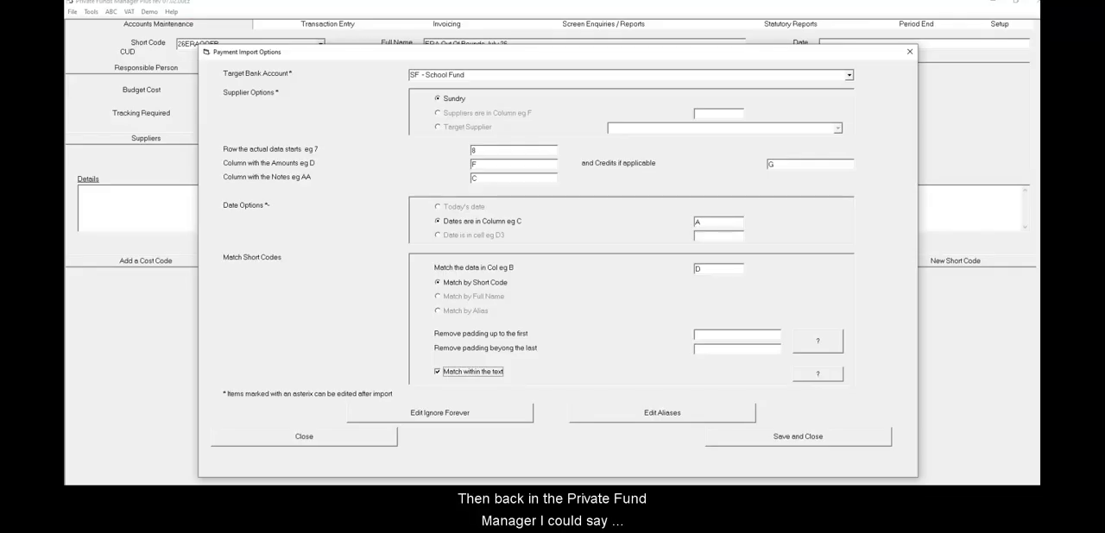
click(707, 335)
key(ctrl+v)
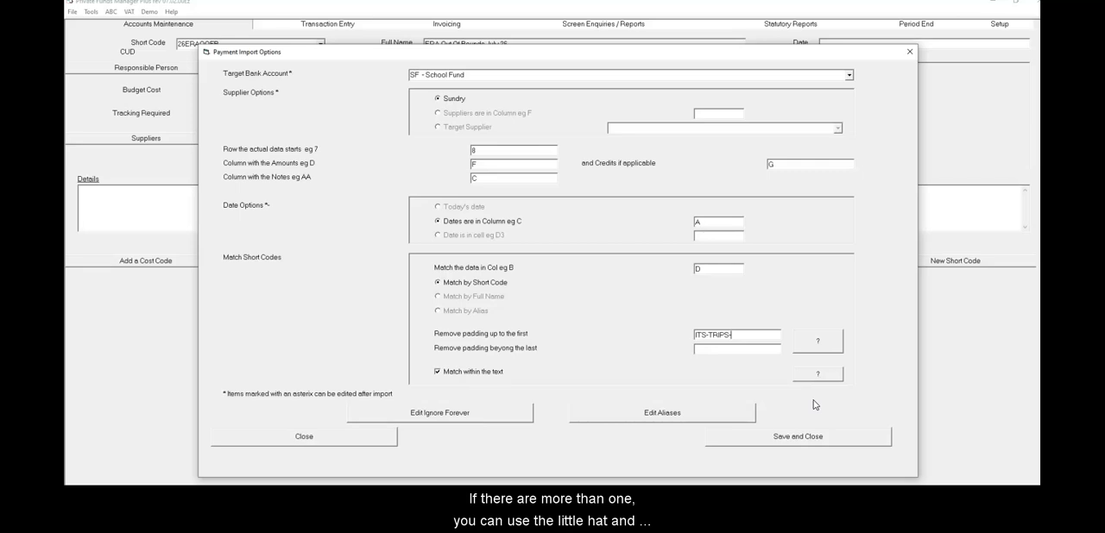
text(^ITS-REV)
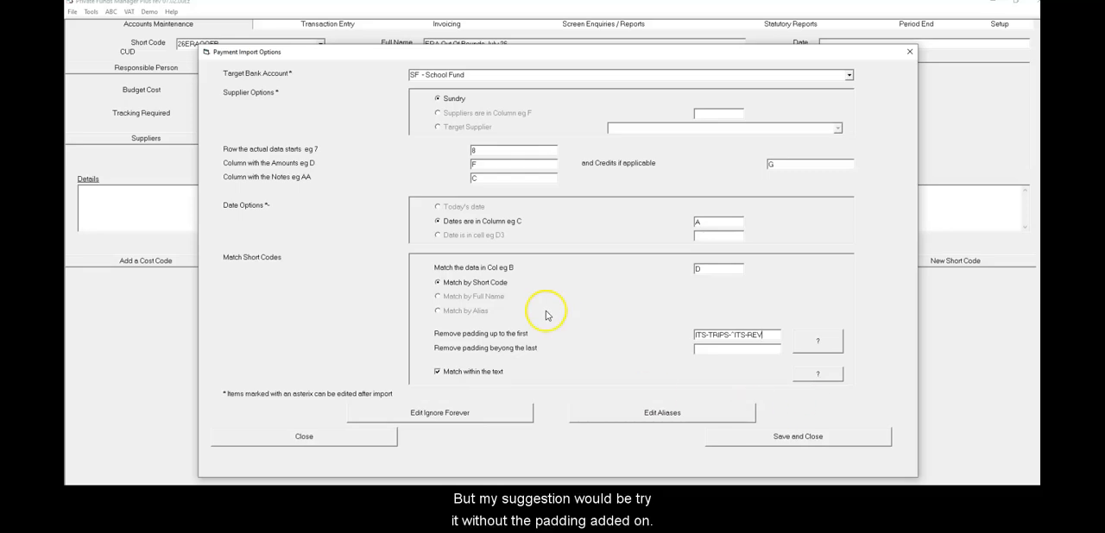
Clear the text for removing padding up to the first, and save and close the payment import options
drag(765, 335, 670, 319)
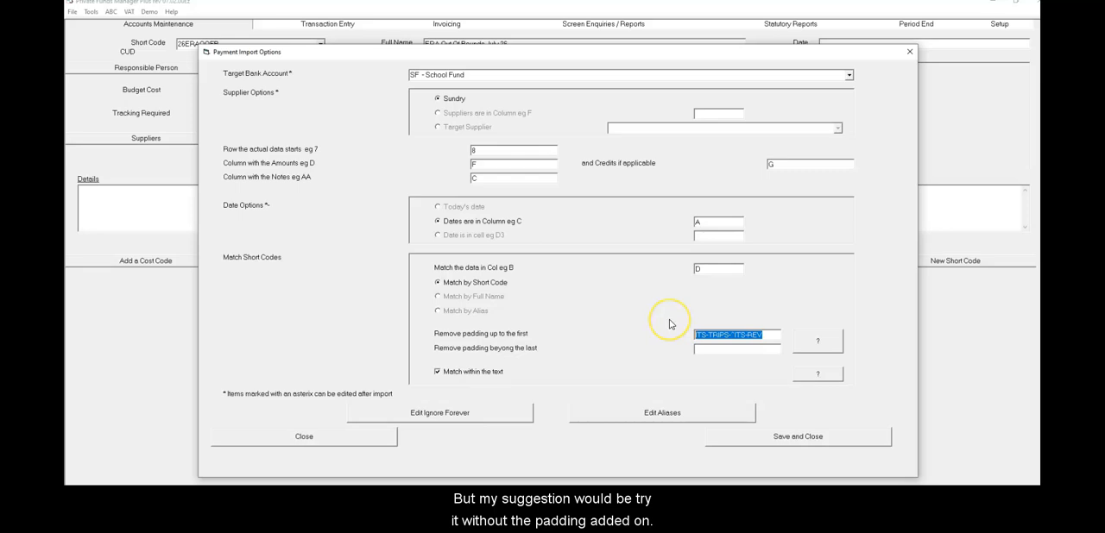
key(Delete)
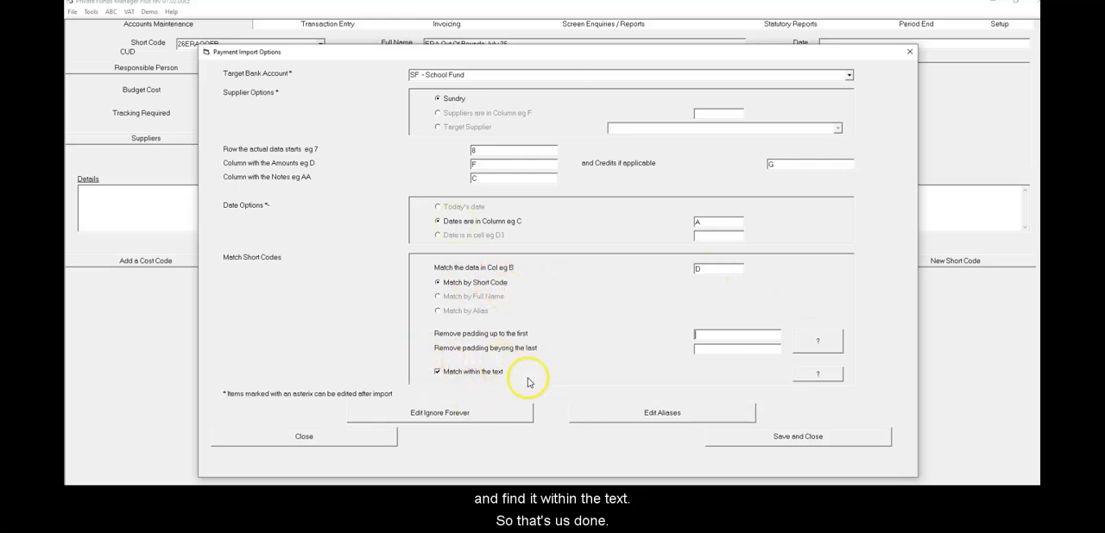
click(790, 437)
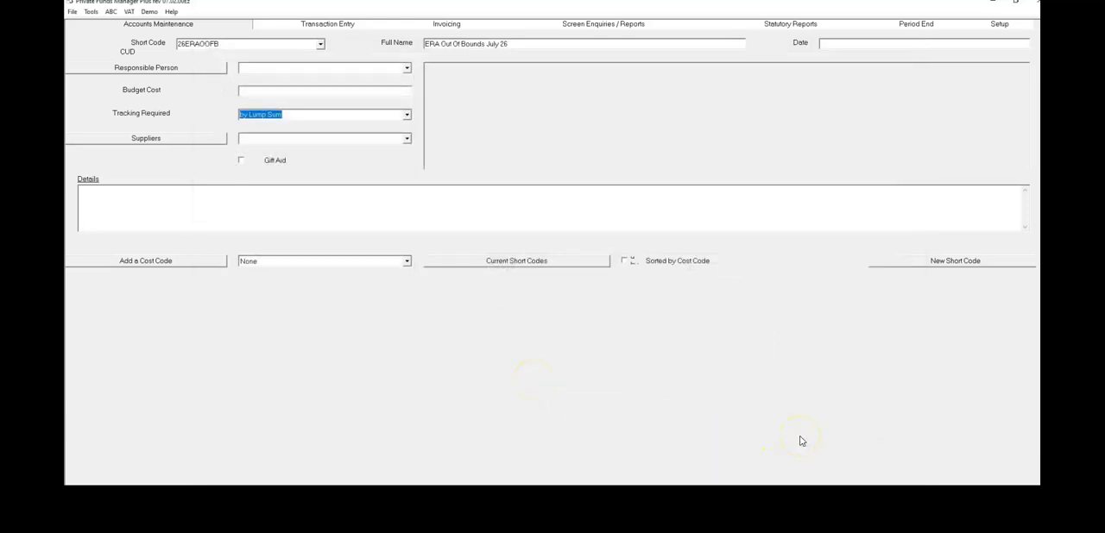
Go to payment transaction entry and read in the payments from the Excel file Payments Report Jun 26b
click(248, 203)
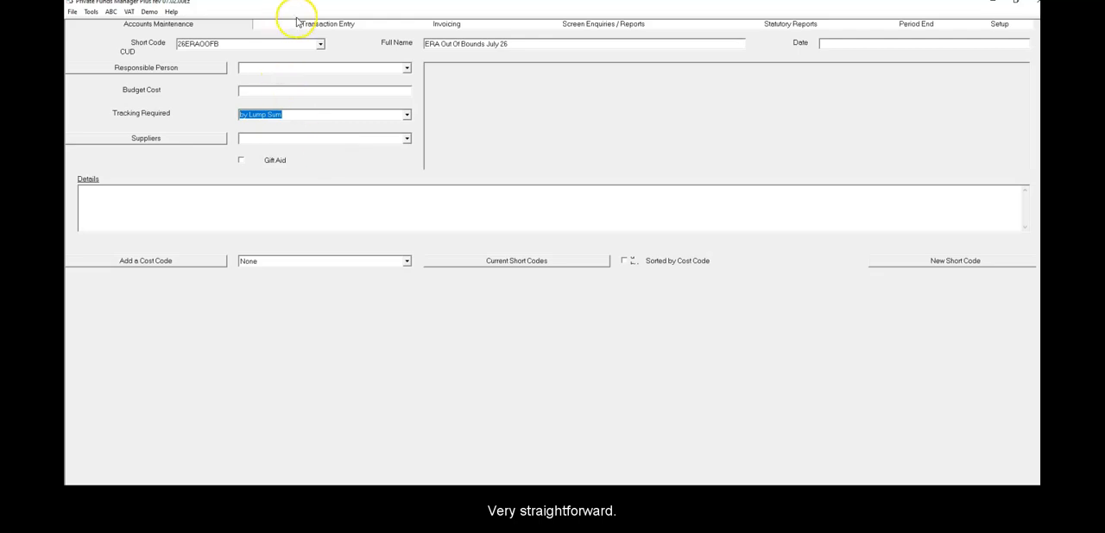
click(337, 27)
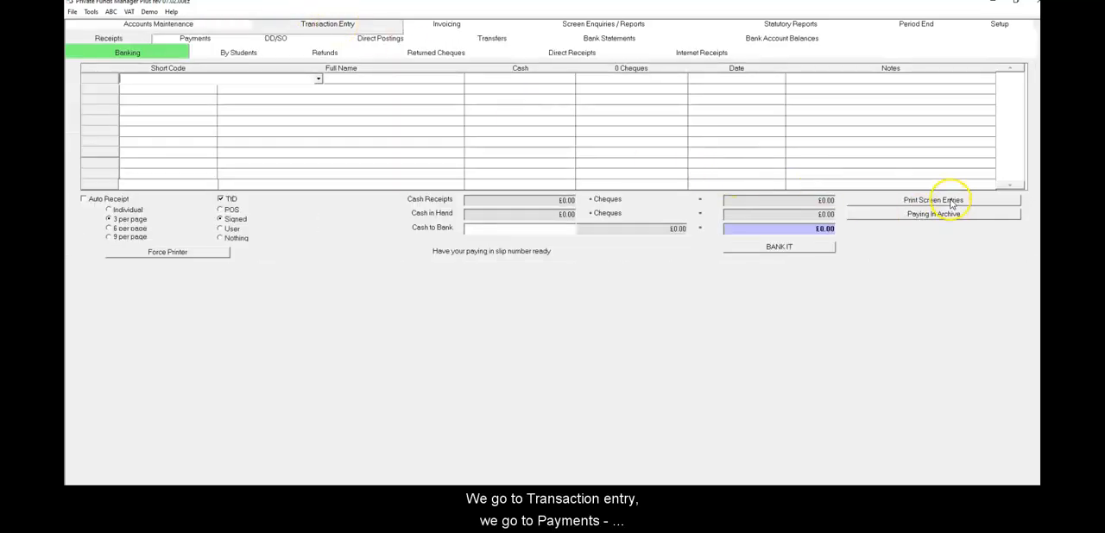
click(193, 39)
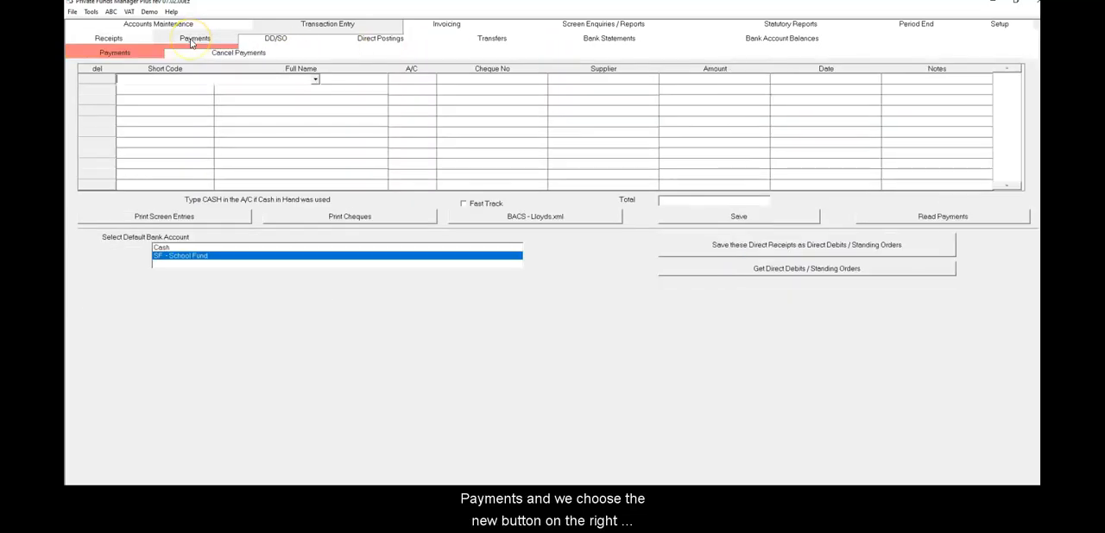
click(127, 57)
click(949, 222)
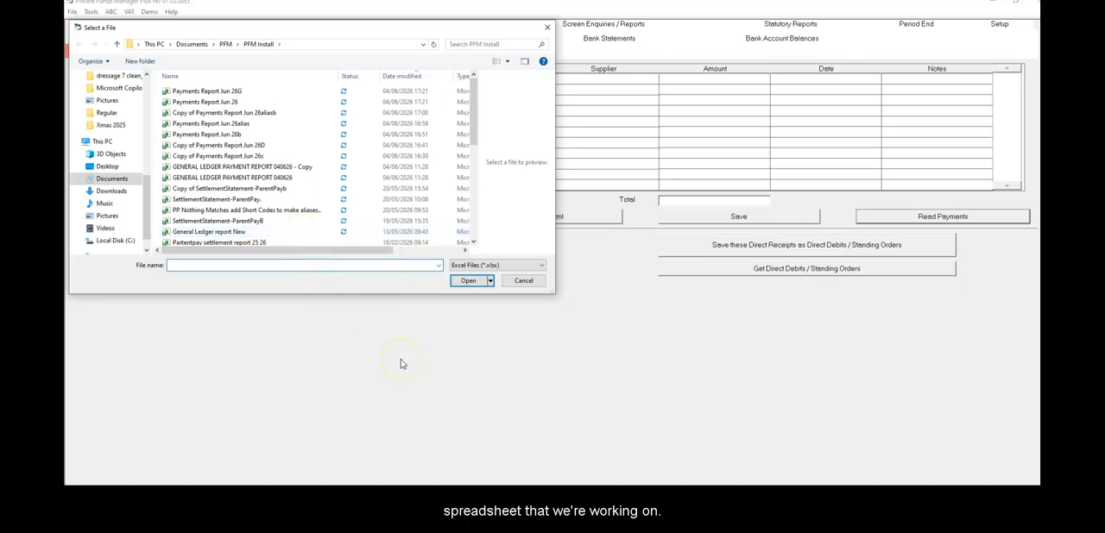
click(208, 137)
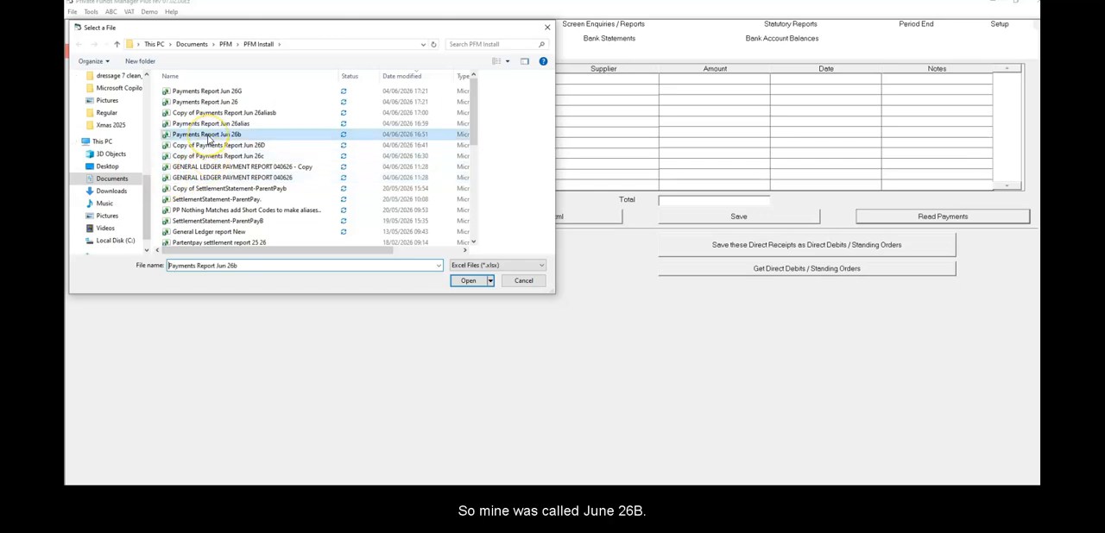
click(468, 282)
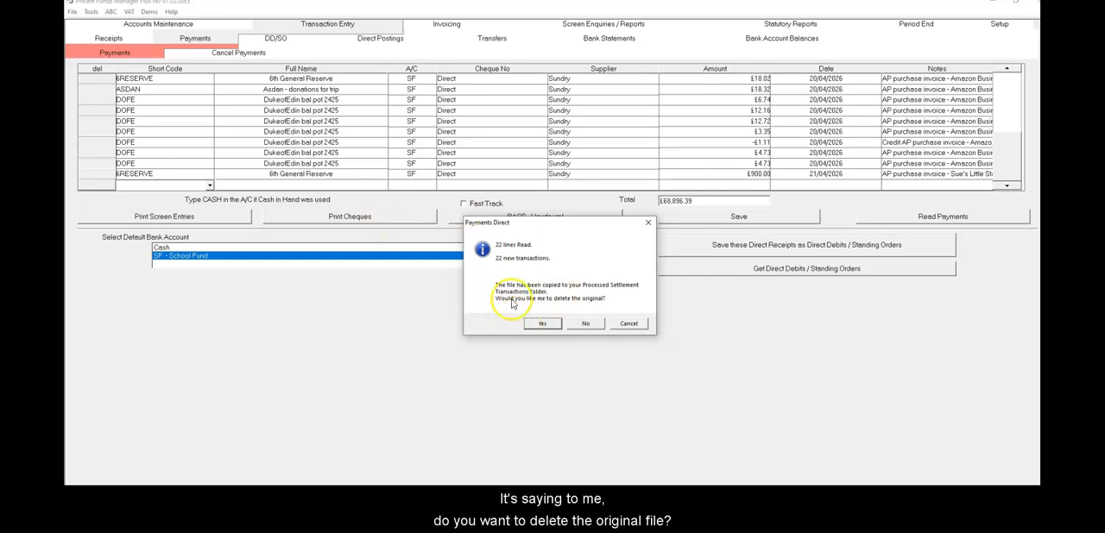
Keep the original payments file and check the imported lines' short codes, names and amounts, including the negative Amazon credit and its notes
click(592, 324)
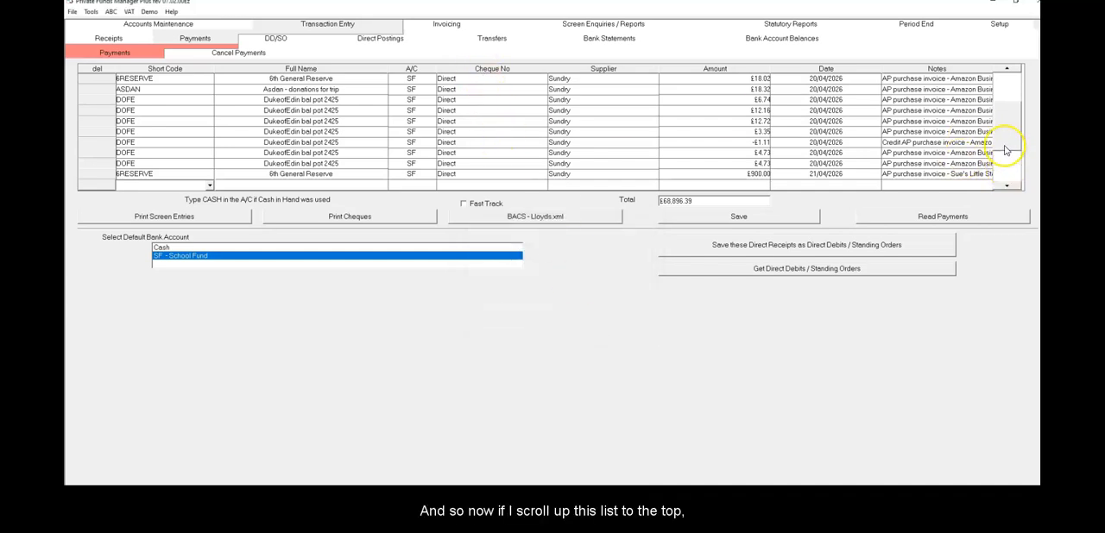
scroll(1005, 83, up, 10)
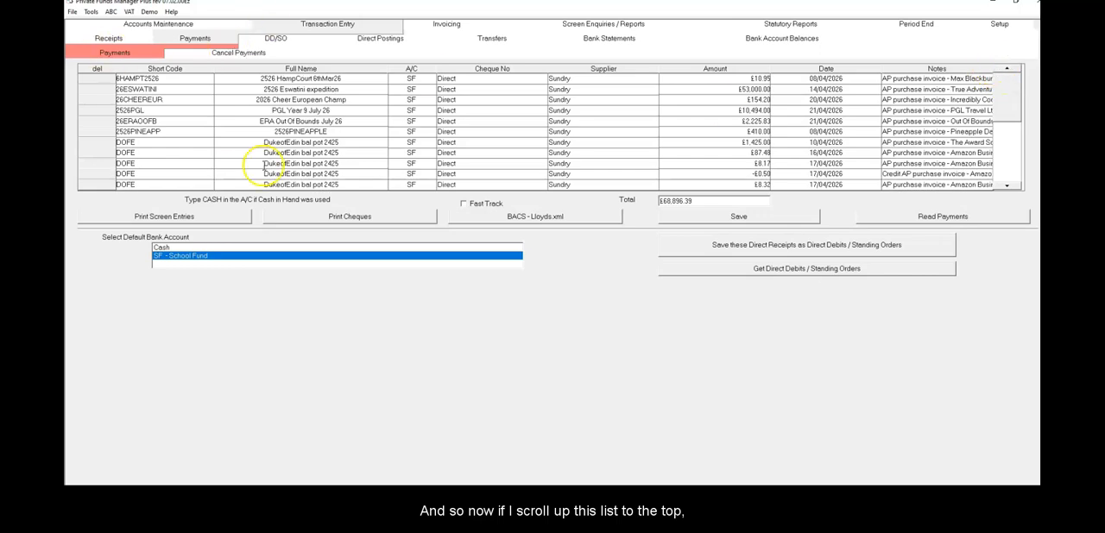
click(311, 122)
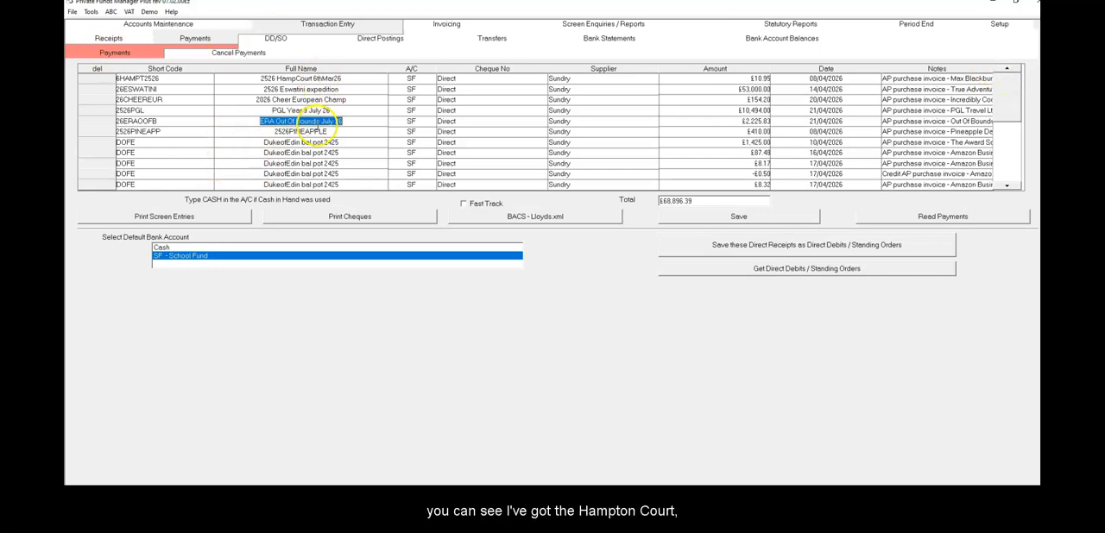
click(302, 163)
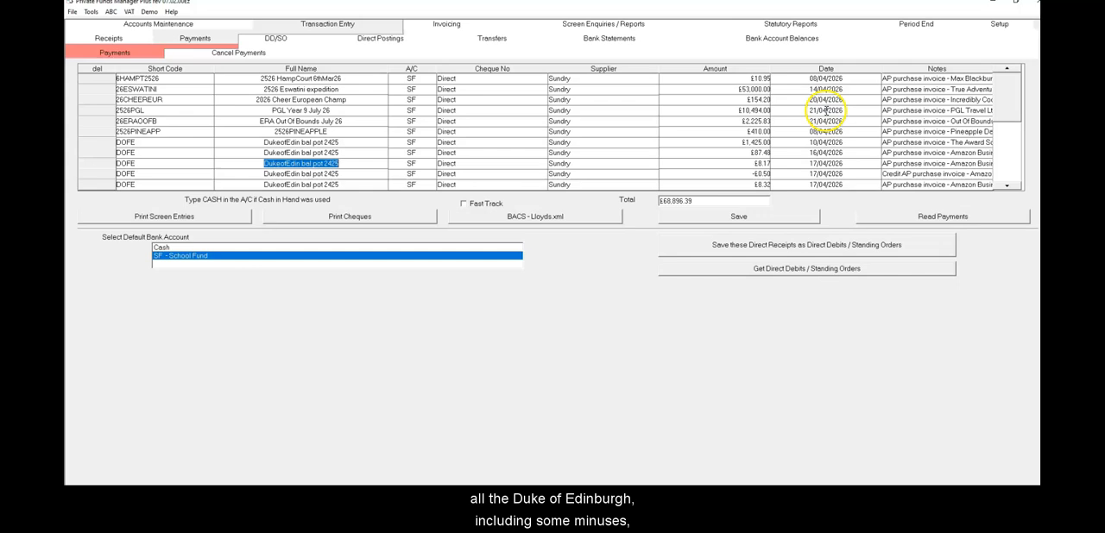
click(739, 174)
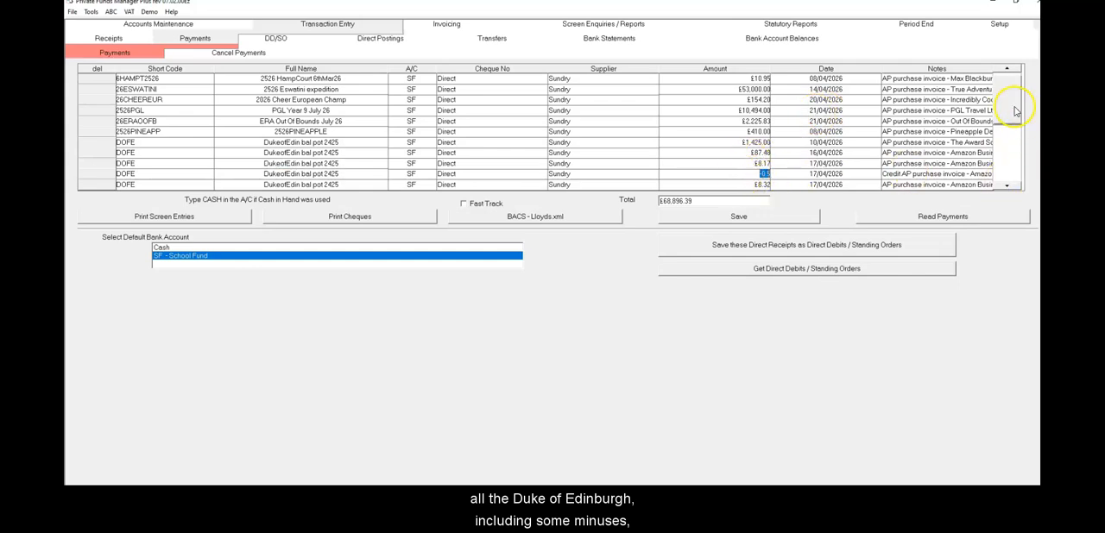
scroll(1003, 148, down, 2)
click(760, 111)
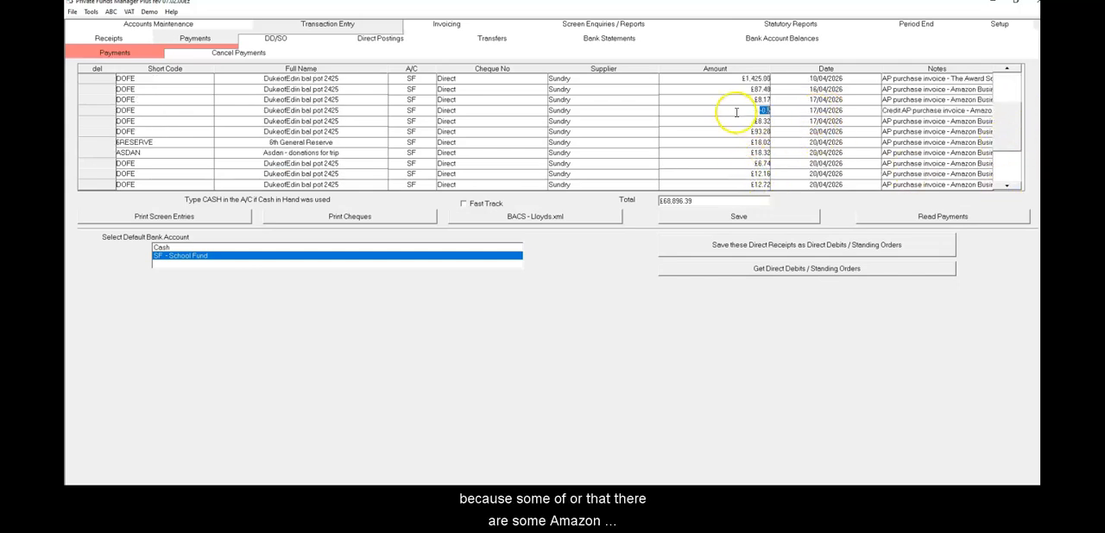
click(937, 111)
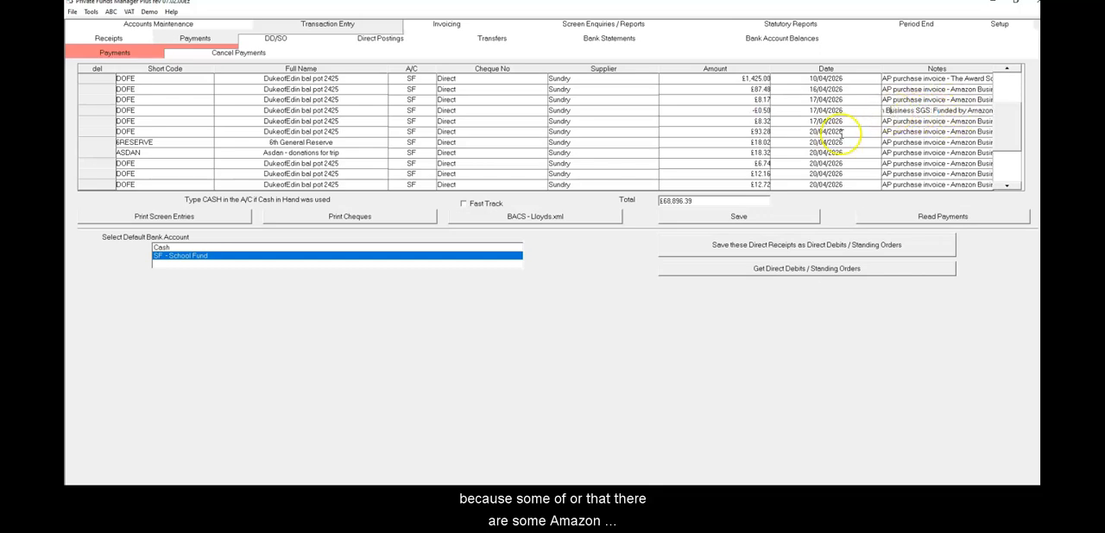
click(713, 113)
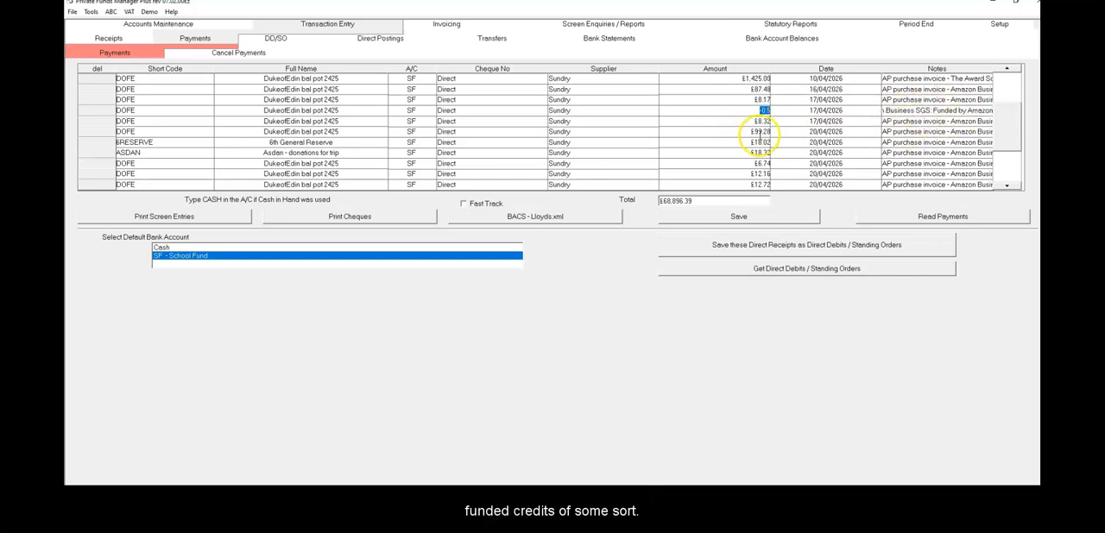
click(689, 155)
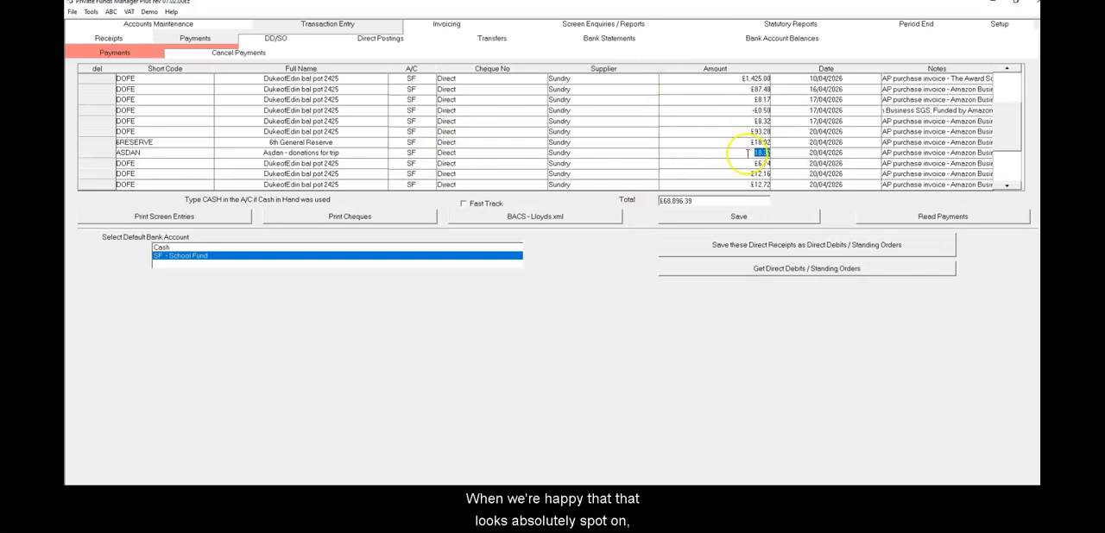
click(718, 174)
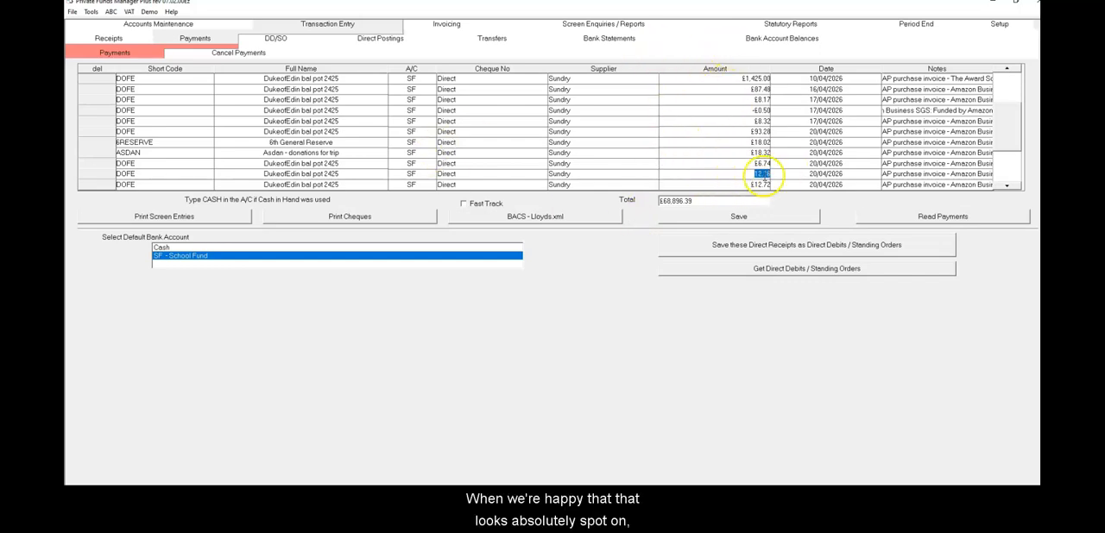
Save the imported payments and close the resulting payment record report
click(740, 217)
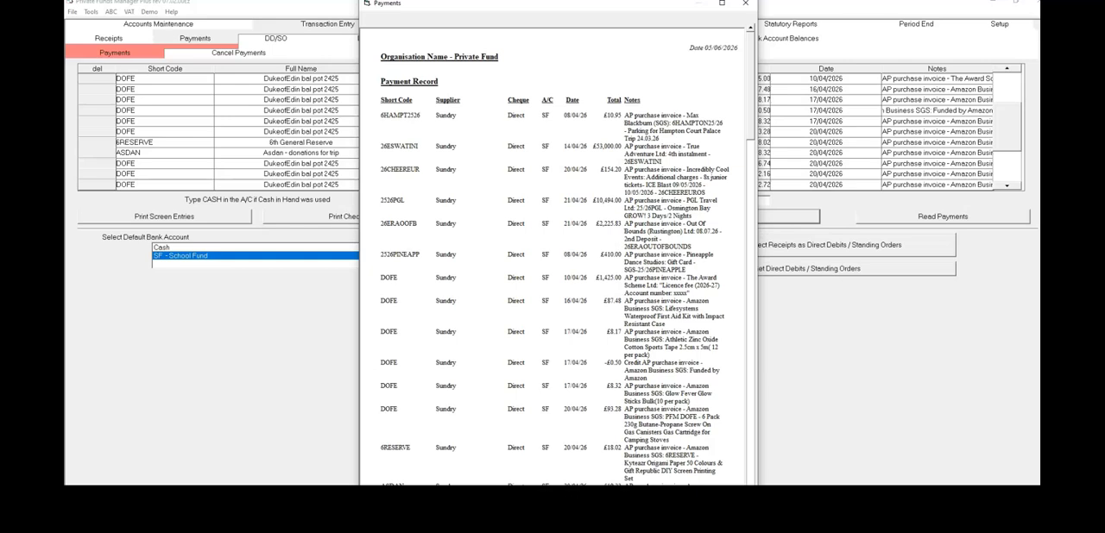
key(alt+F4)
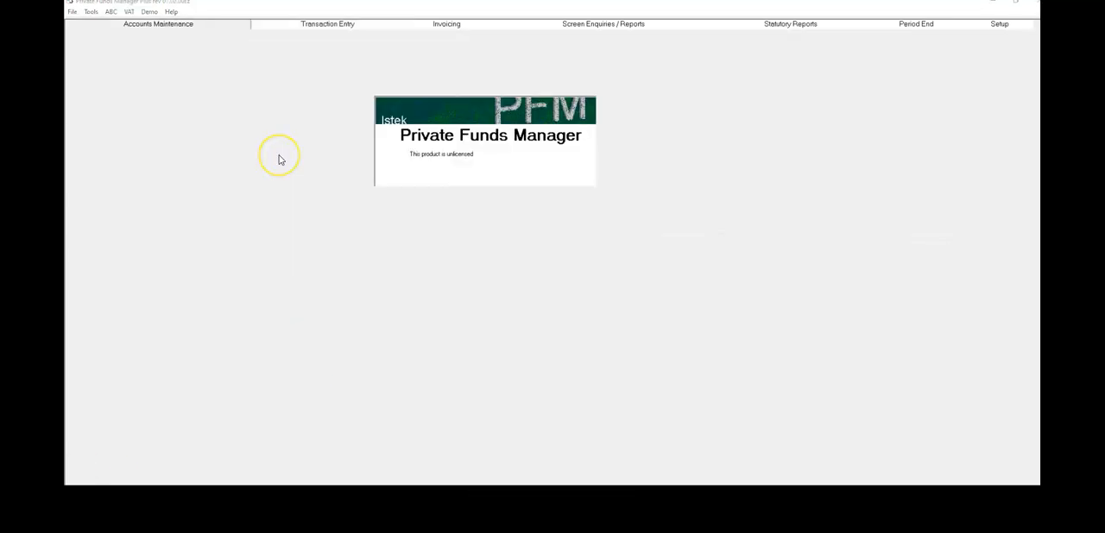
Return to payment transaction entry, check the existing payment import options, and save and close them
click(343, 25)
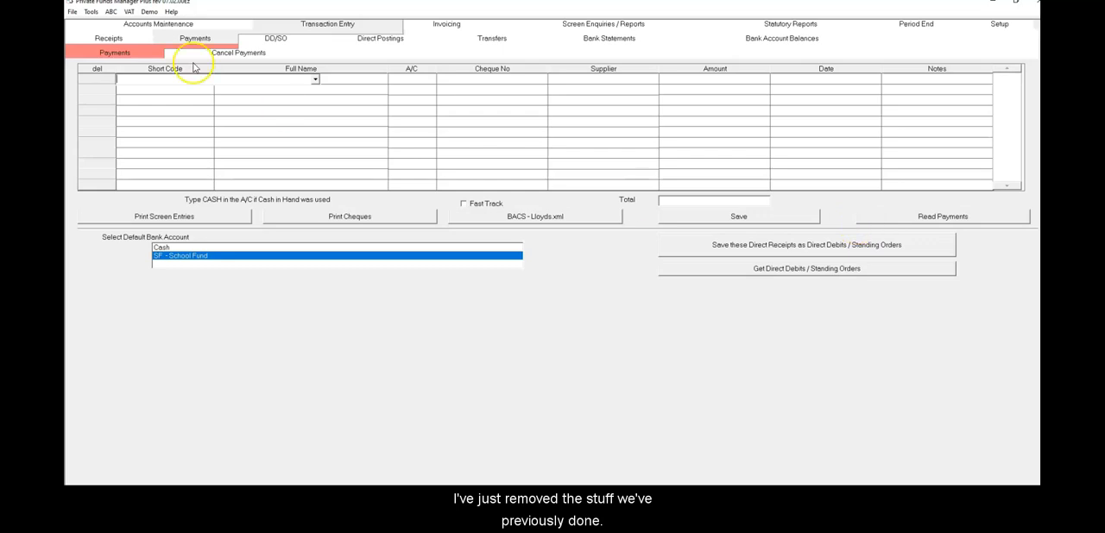
click(92, 12)
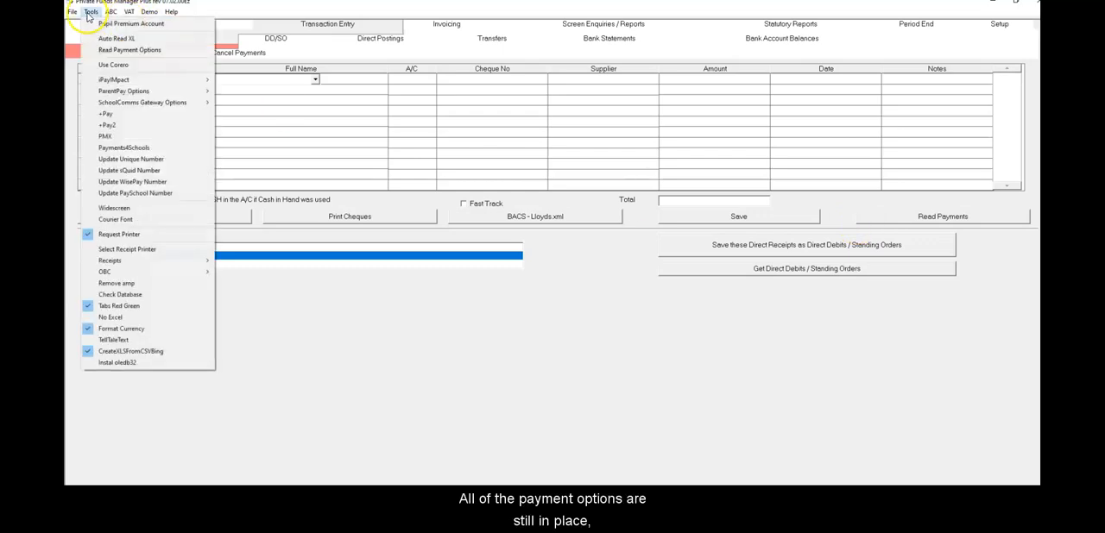
click(112, 49)
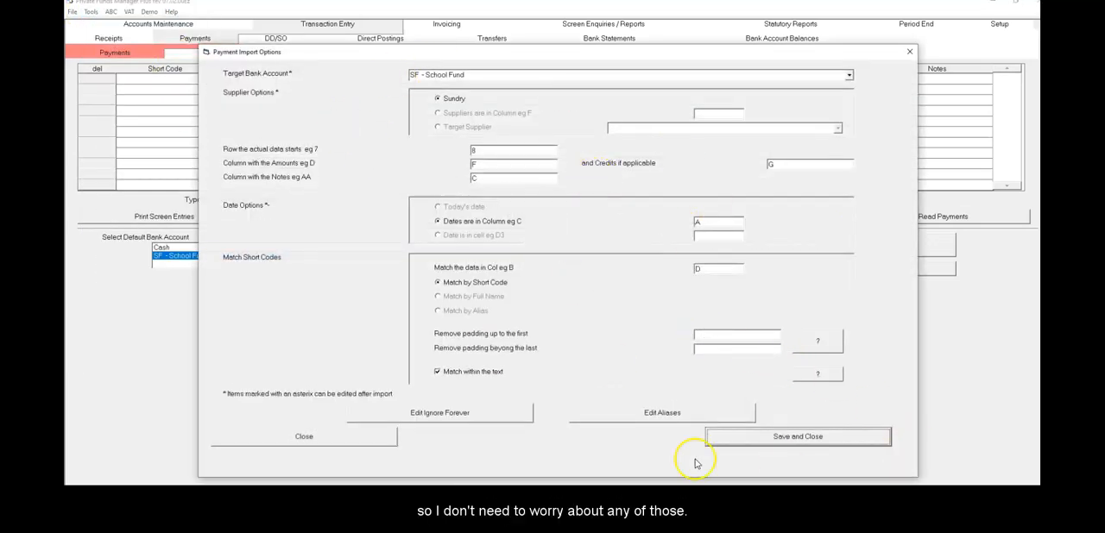
click(794, 436)
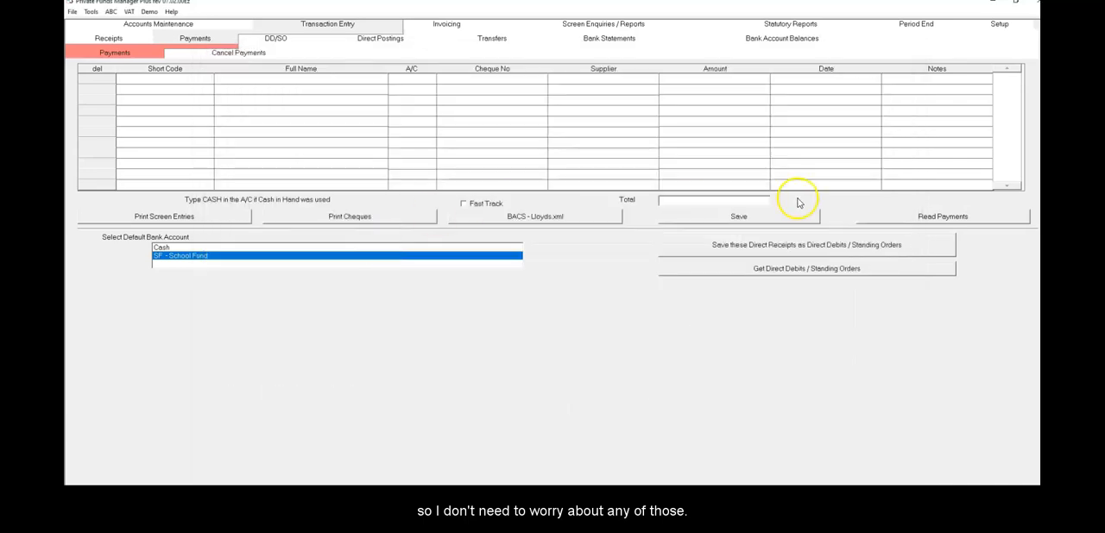
Read in the payments from the Excel file Copy of Payments Report Jun 26D
click(944, 217)
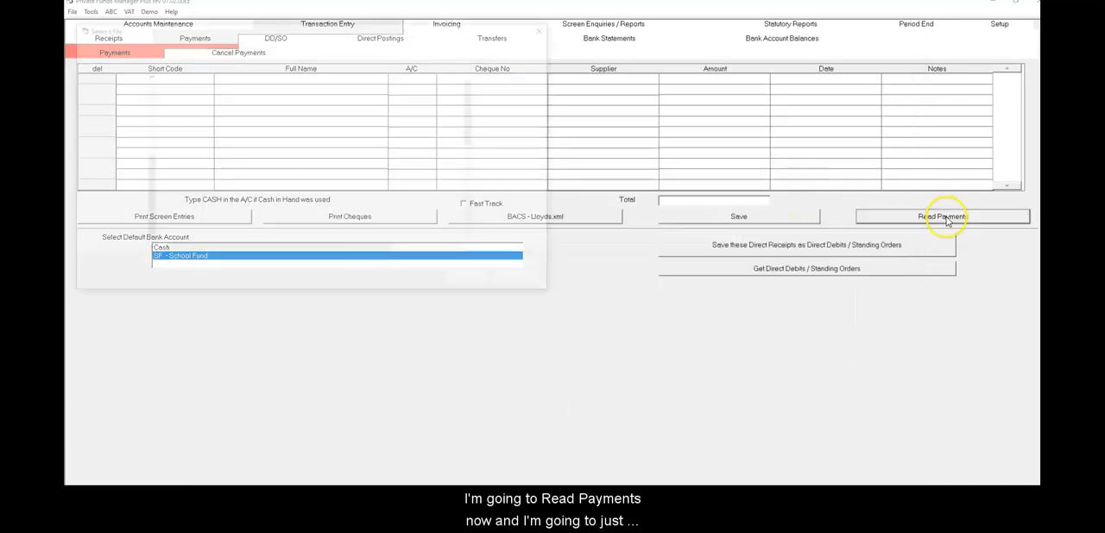
click(245, 91)
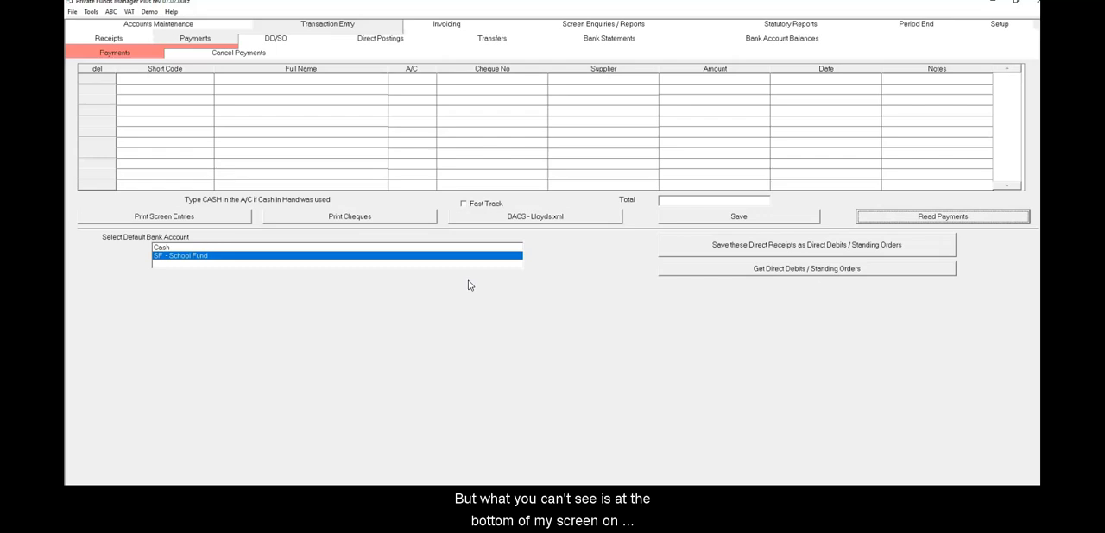
click(508, 402)
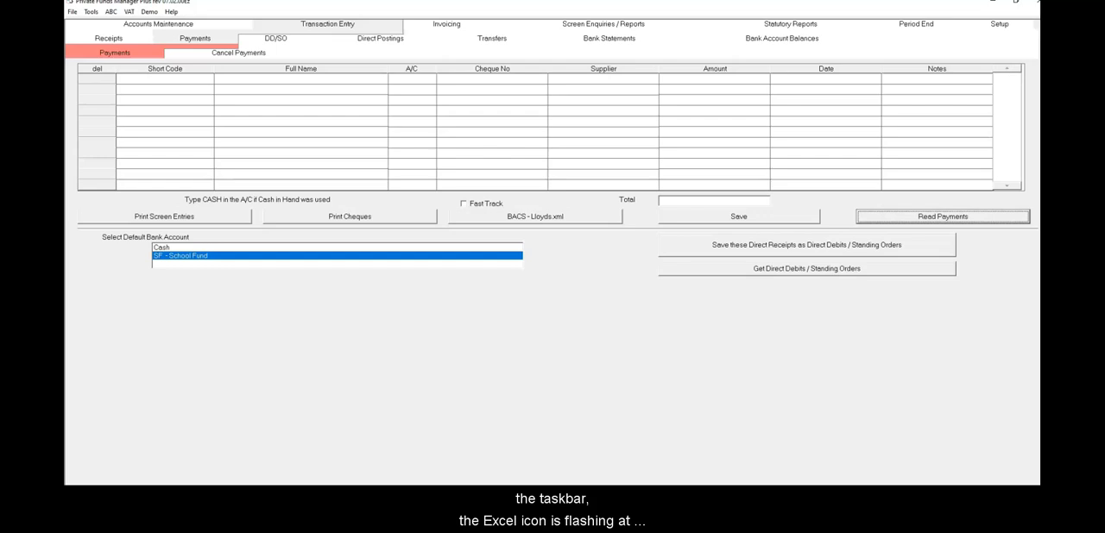
Switch to Excel and maximise the workbook Copy of Payments Report Jun 26D
mouse_move(777, 484)
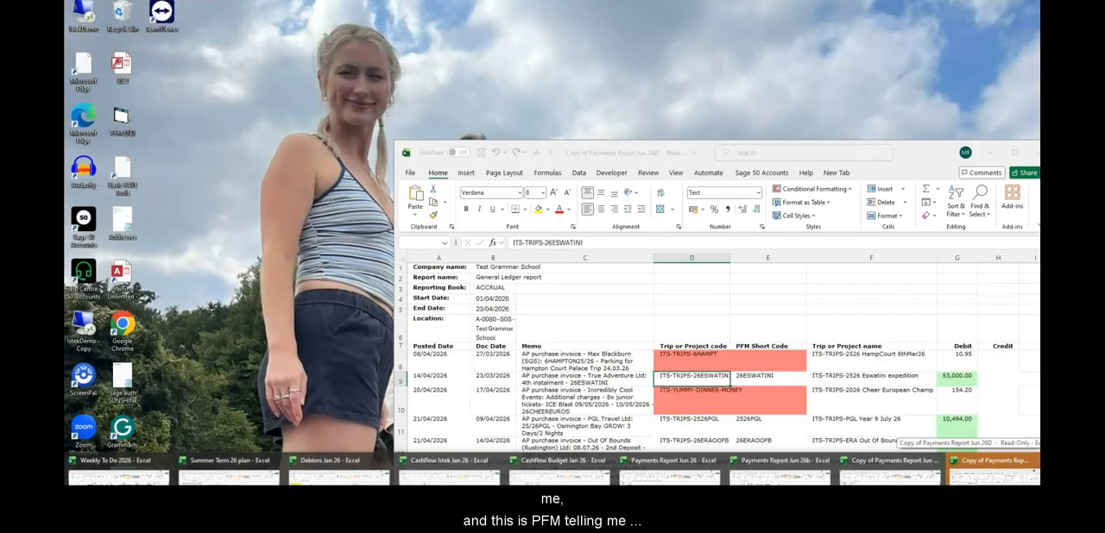
click(993, 471)
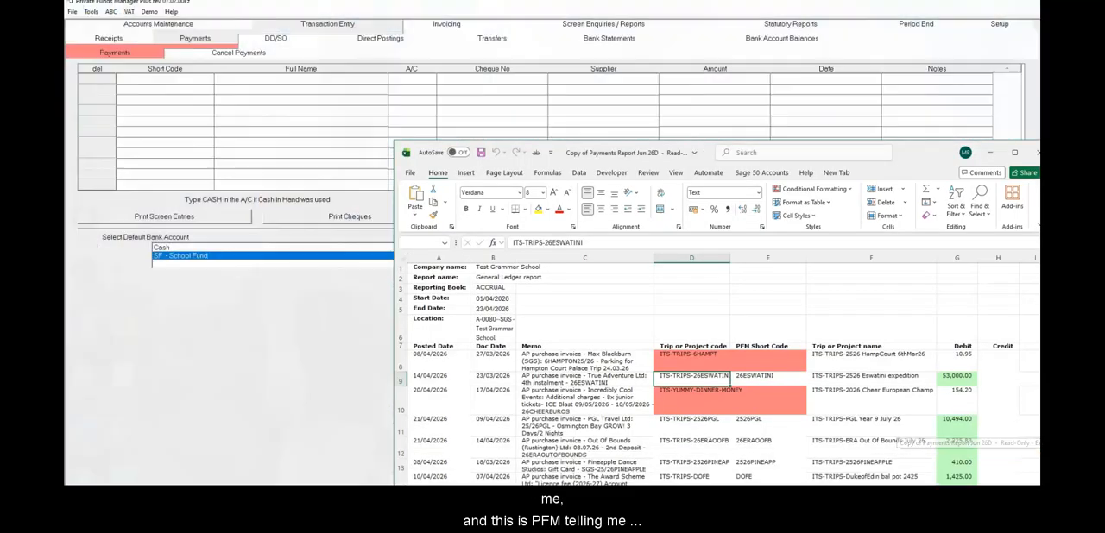
click(1016, 154)
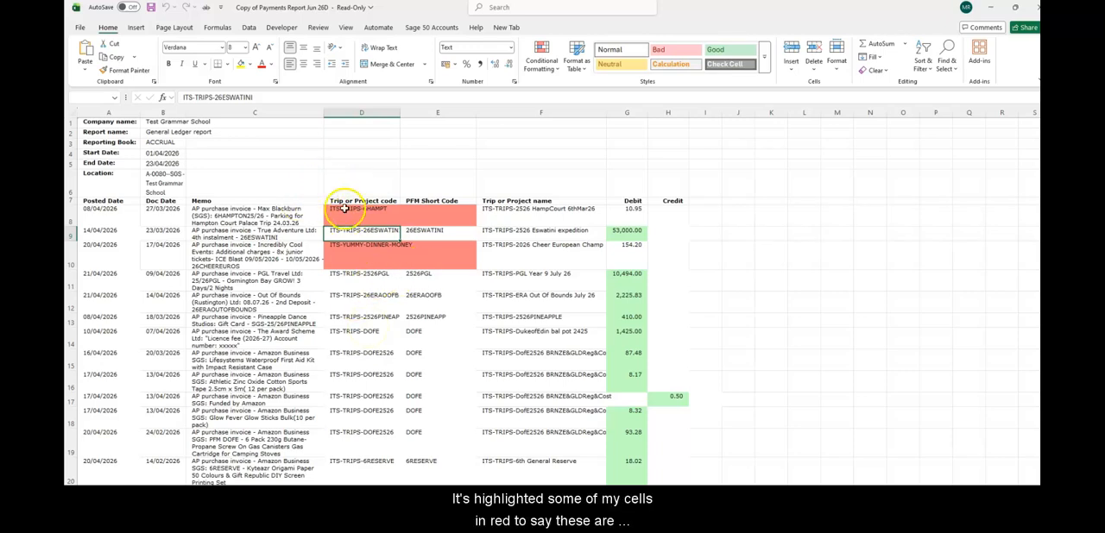
Examine the cells highlighted in red and the PFM notes below the payment data for the lines needing correction
click(432, 216)
click(348, 251)
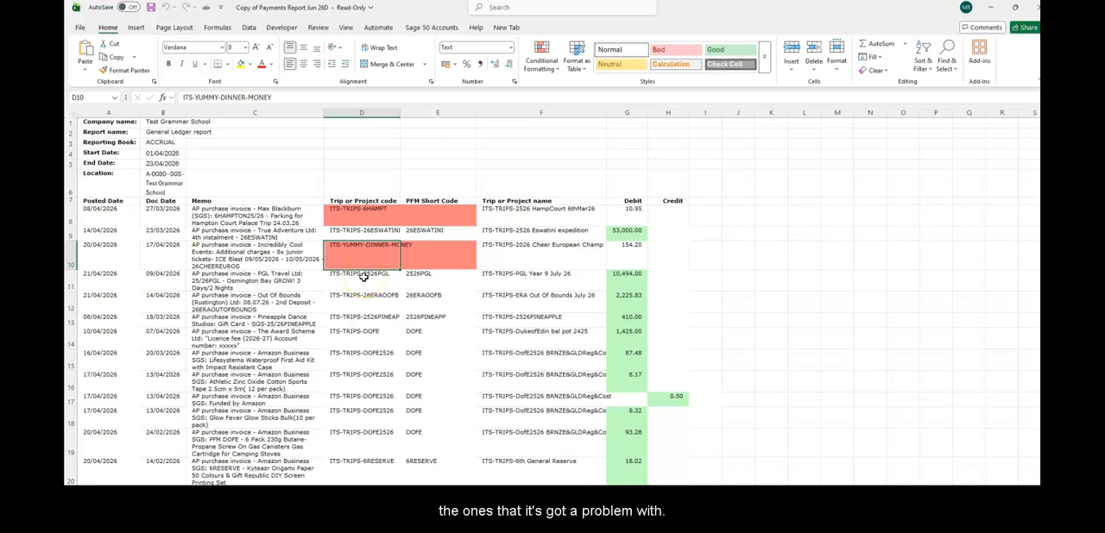
scroll(364, 276, down, 7)
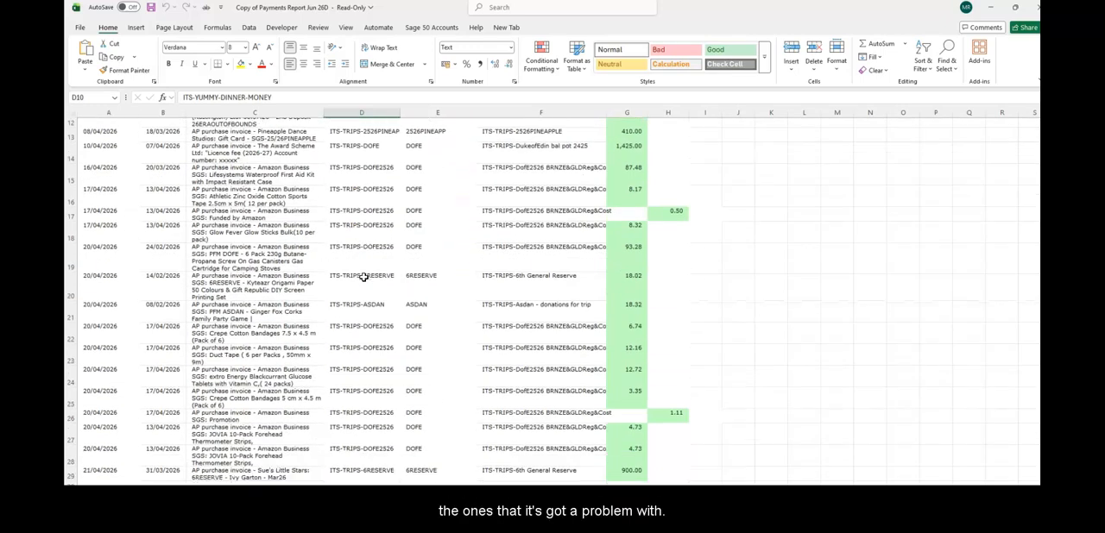
scroll(364, 276, down, 1)
click(365, 281)
click(345, 298)
click(338, 283)
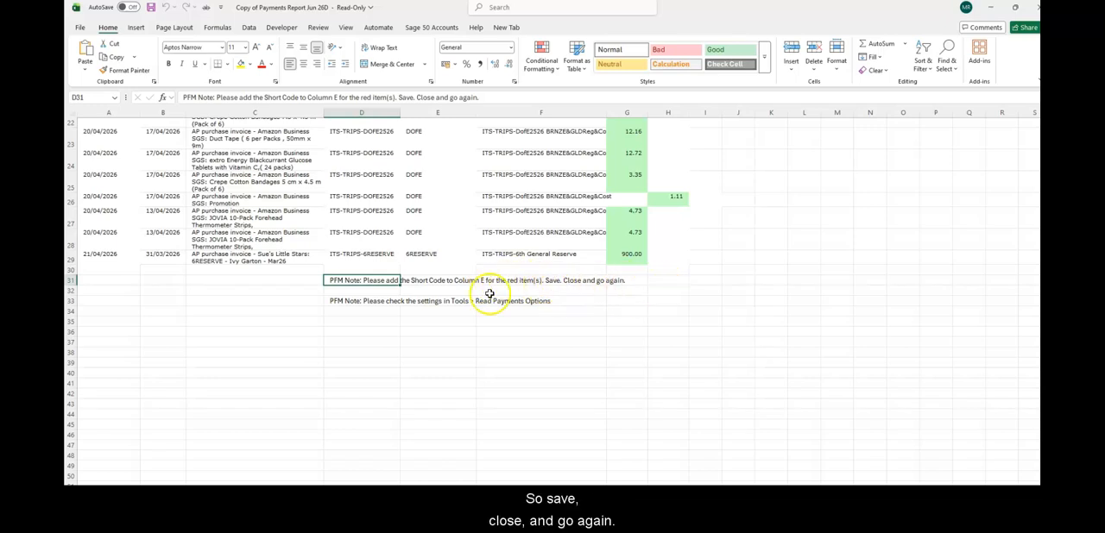
Look up the Hampton Court trip account in Private Funds Manager Plus accounts maintenance and copy its short code 6HAMPT2526
scroll(522, 262, up, 3)
scroll(522, 263, up, 5)
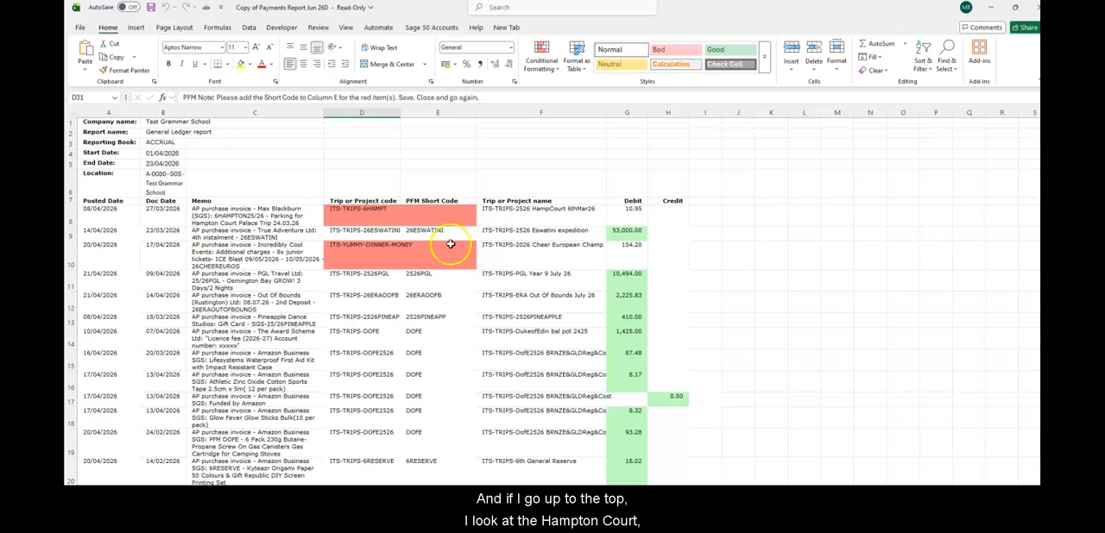
click(353, 213)
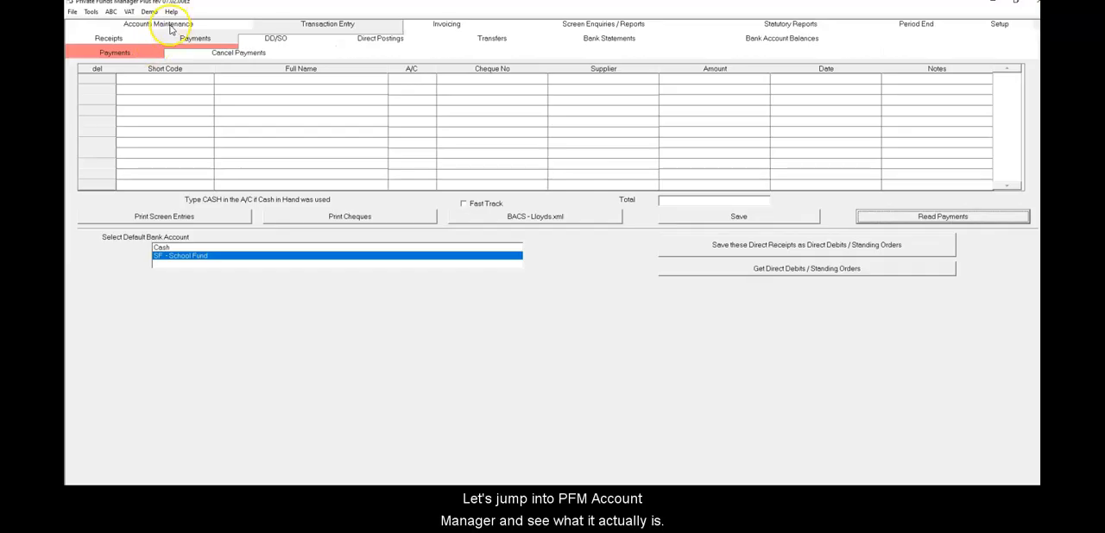
click(160, 24)
click(320, 43)
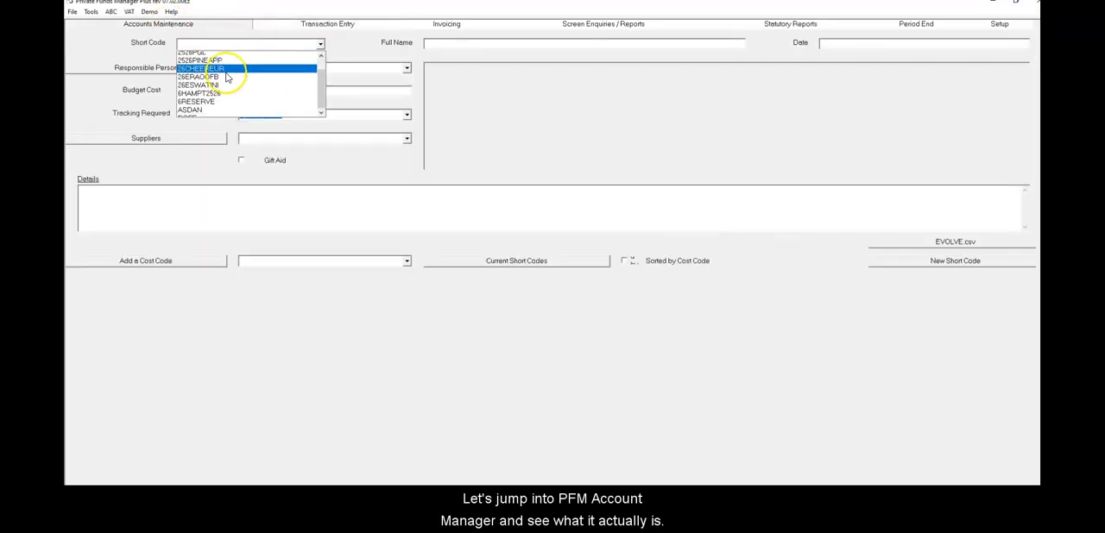
click(214, 79)
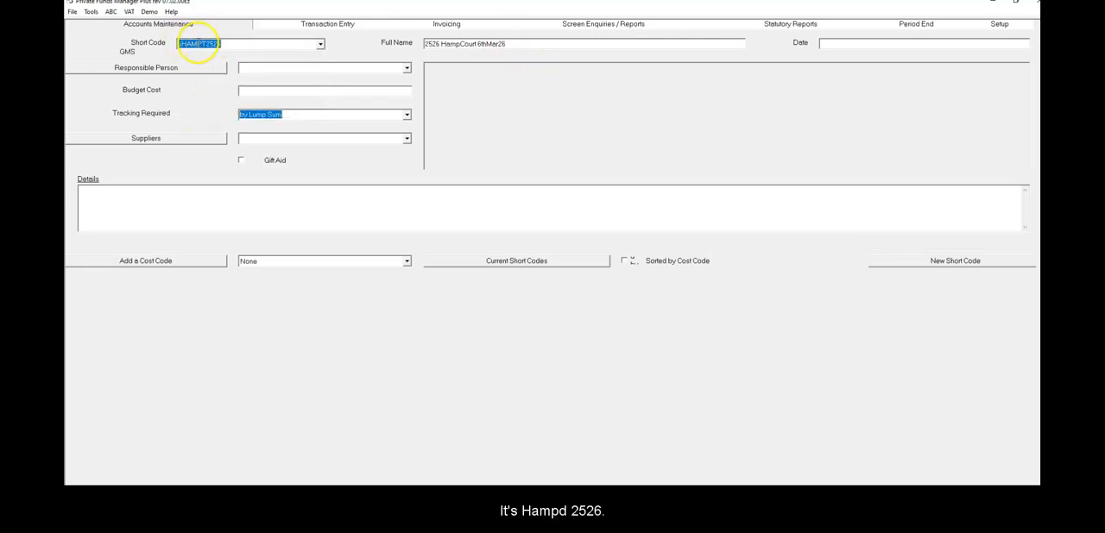
right_click(198, 47)
click(220, 76)
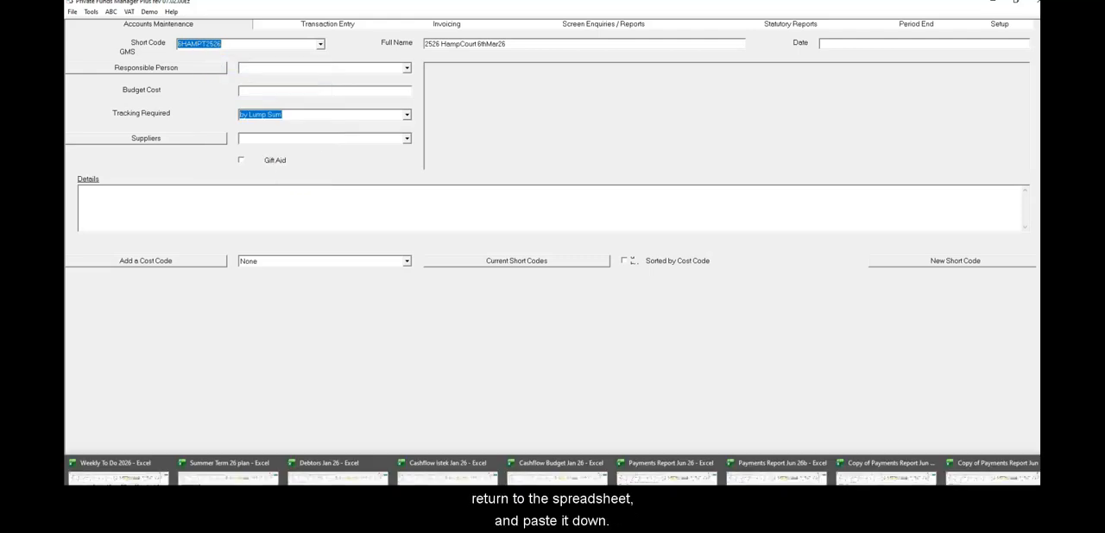
Switch back to the Excel workbook and paste 6HAMPT2526 as the PFM short code in E8 for the ITS-TRIPS-6HAMPT line
click(993, 470)
click(419, 215)
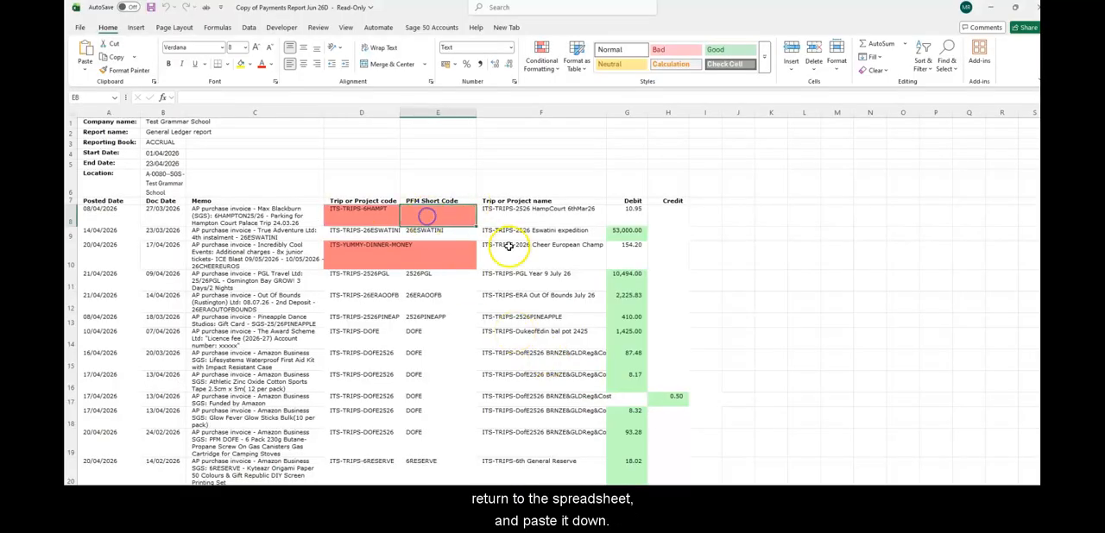
key(ctrl+v)
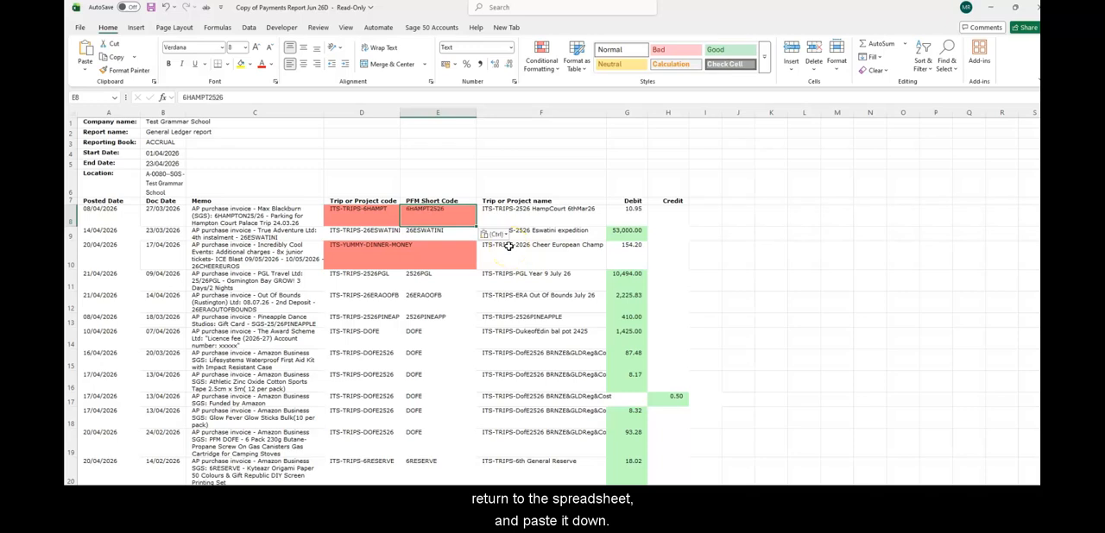
Enter IF as the PFM short code in E10 to ignore the ITS-YUMMY-DINNER-MONEY line forever
click(349, 256)
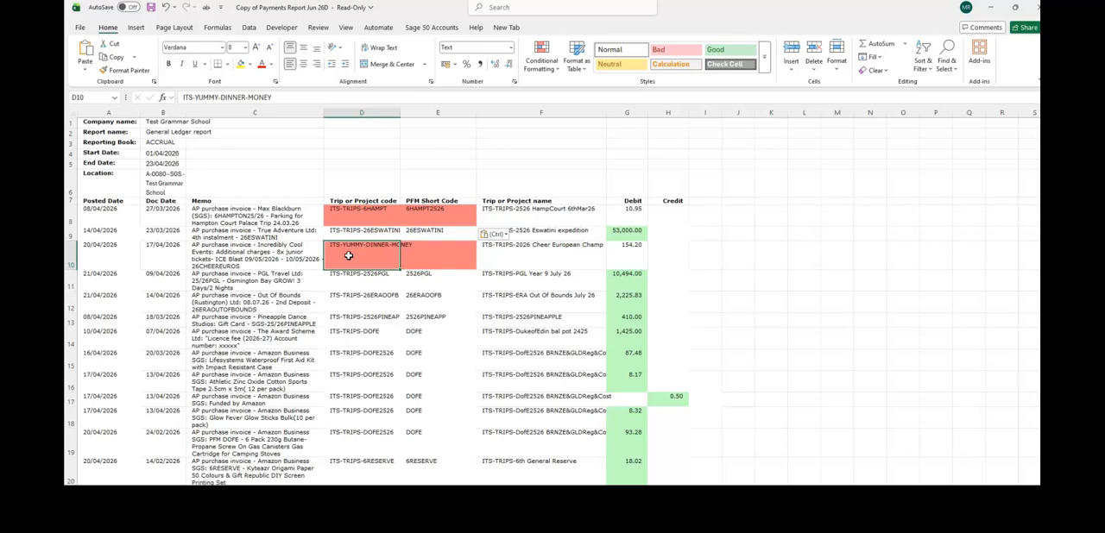
key(Right)
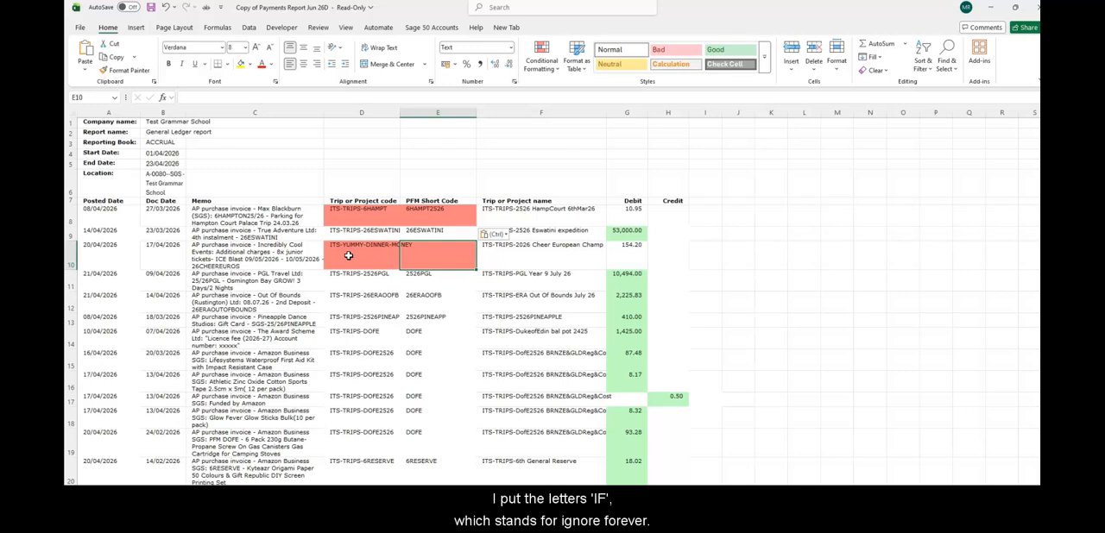
text(IF)
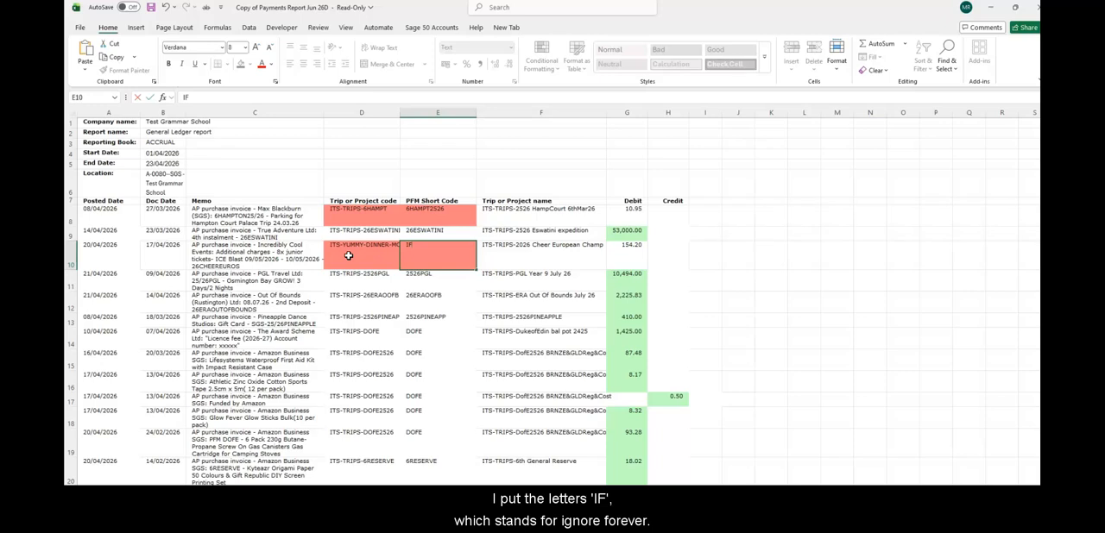
key(Return)
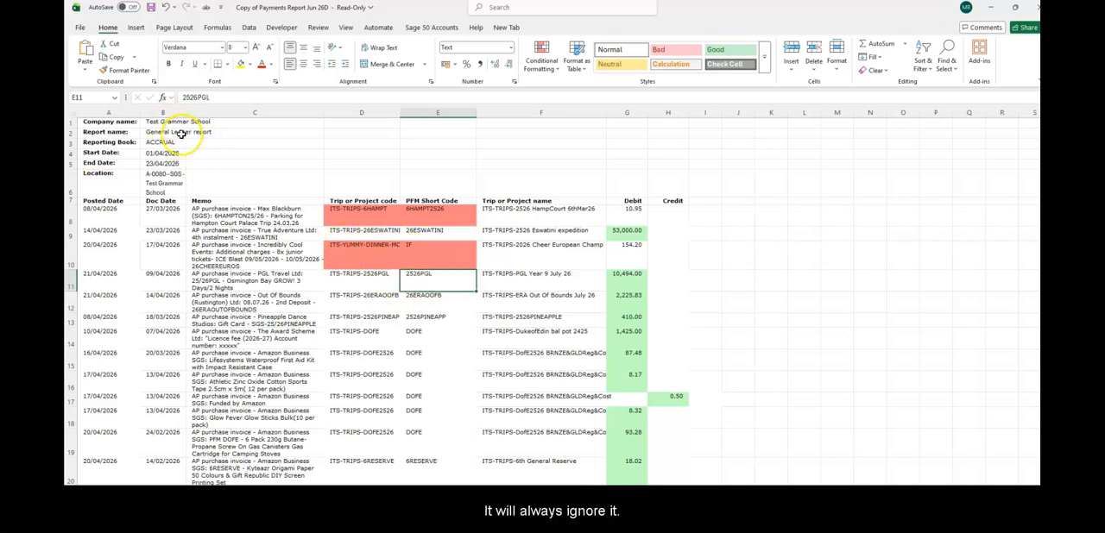
Save the corrected workbook in the PFM Install folder as Copy of Copy of Payments Report Jun 26Da
click(79, 28)
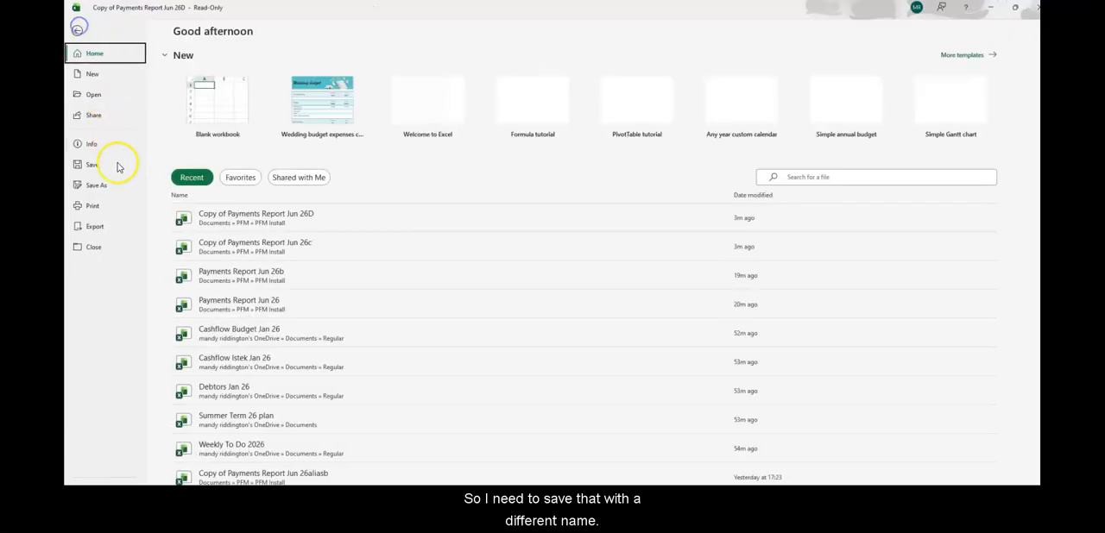
click(112, 184)
click(472, 73)
click(479, 75)
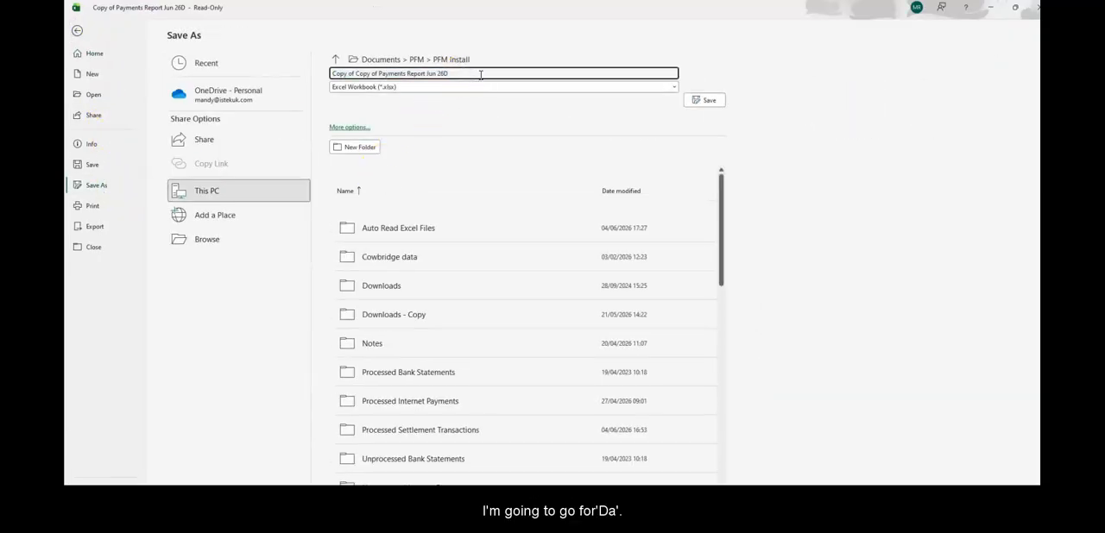
text(a)
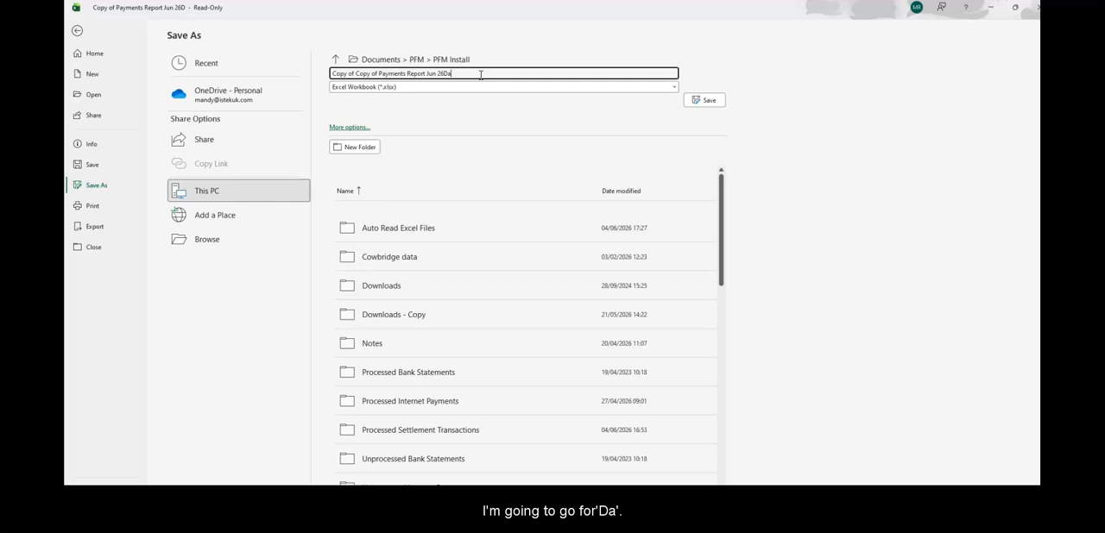
click(709, 100)
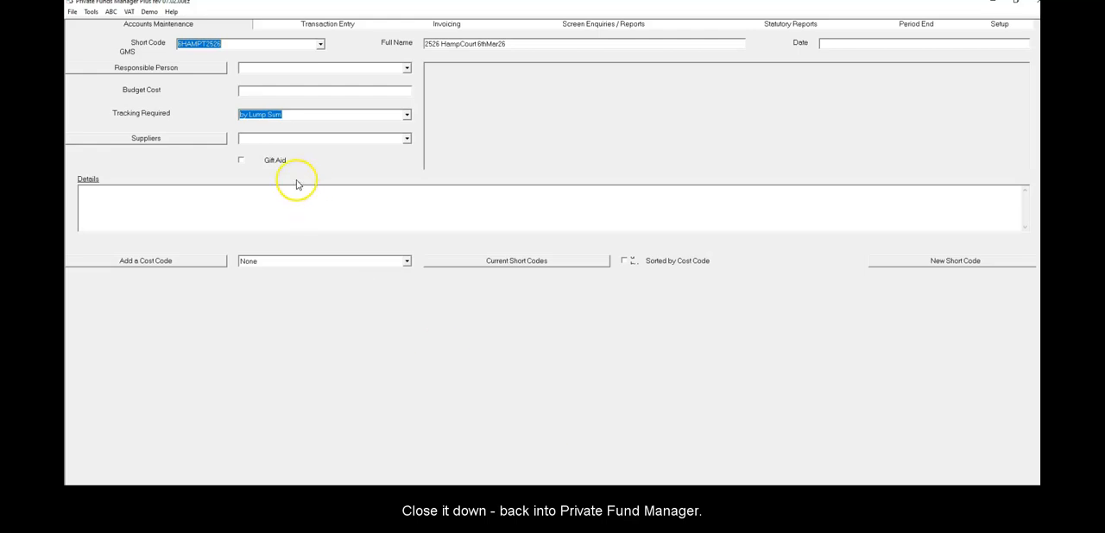
In Private Funds Manager Plus, read payments from Copy of Copy of Payments Report Jun 26Da and keep the original file
click(328, 25)
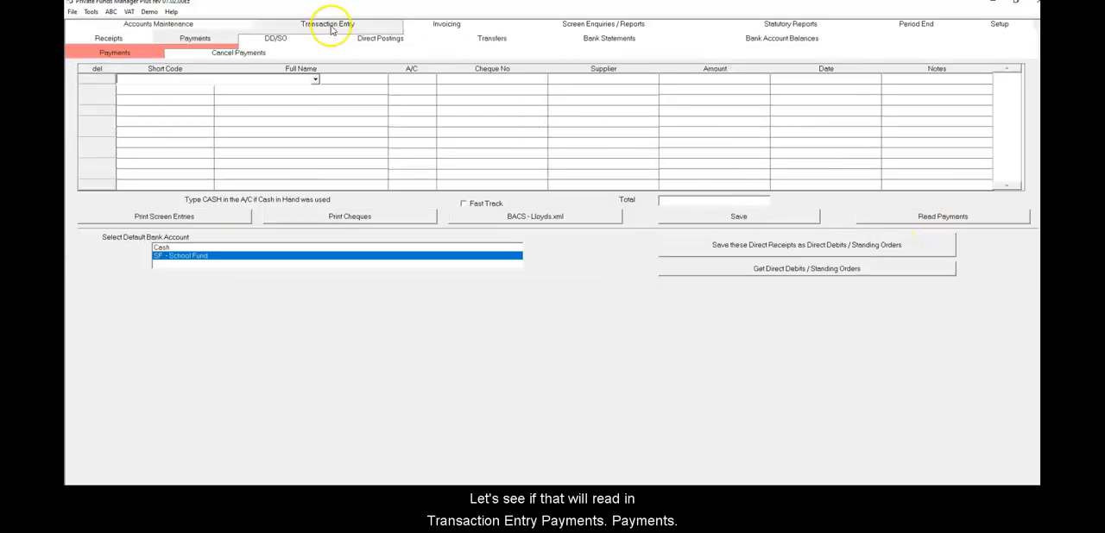
click(955, 220)
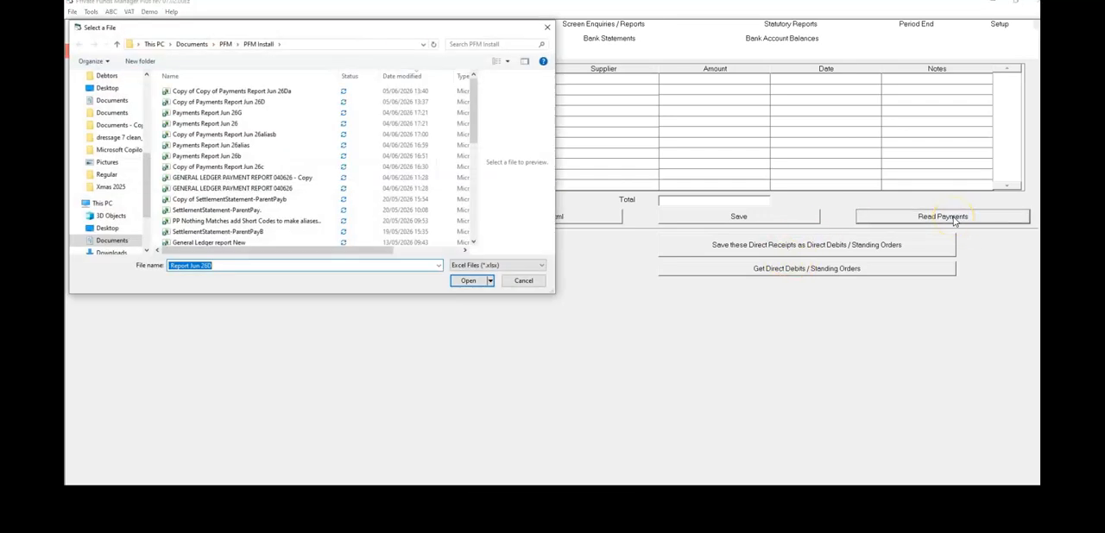
double_click(276, 91)
click(494, 523)
click(468, 281)
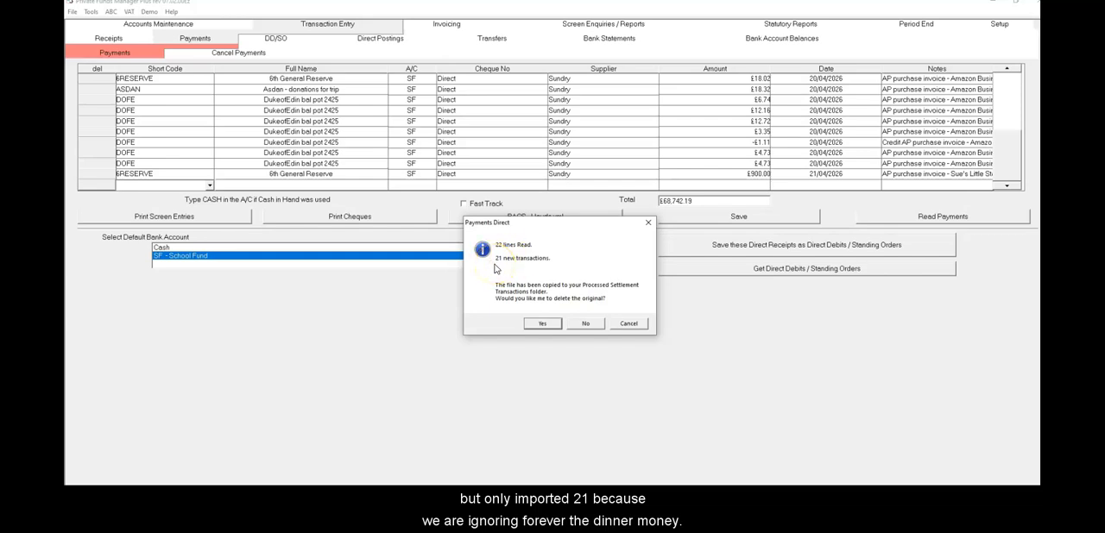
click(586, 323)
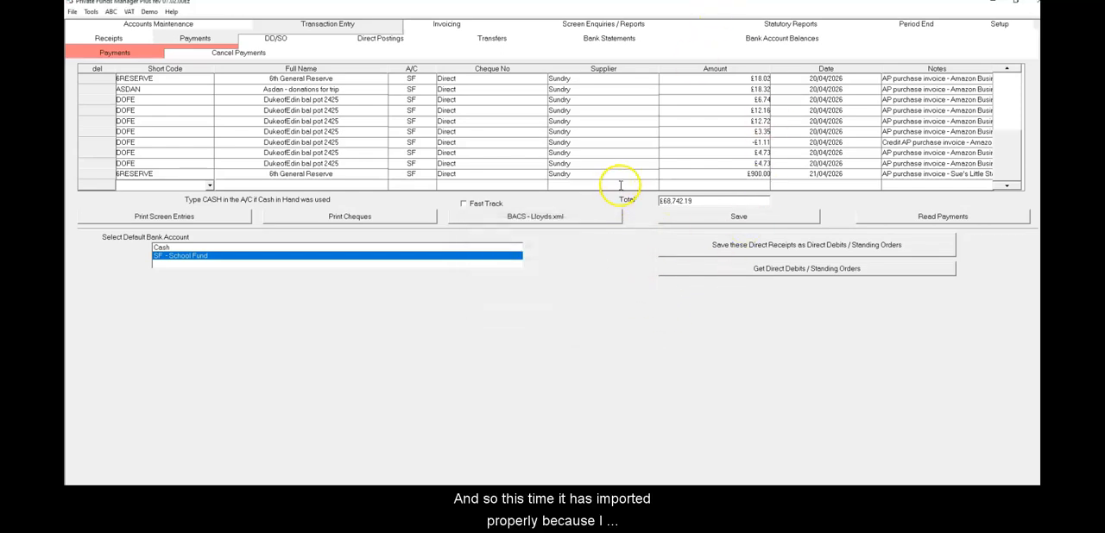
click(732, 224)
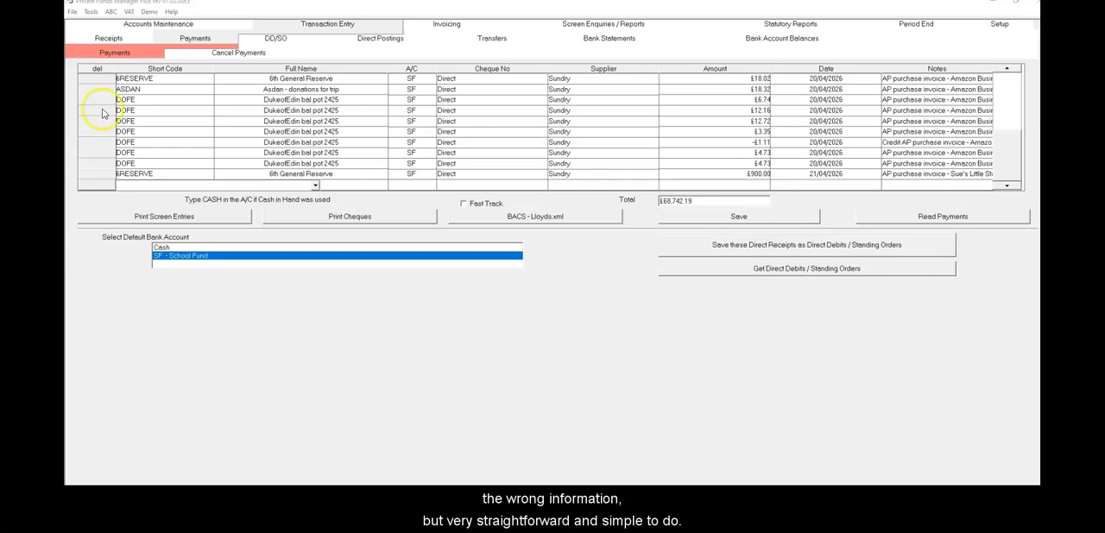
Delete all the imported payments from the payments entry grid and confirm the deletion
click(131, 102)
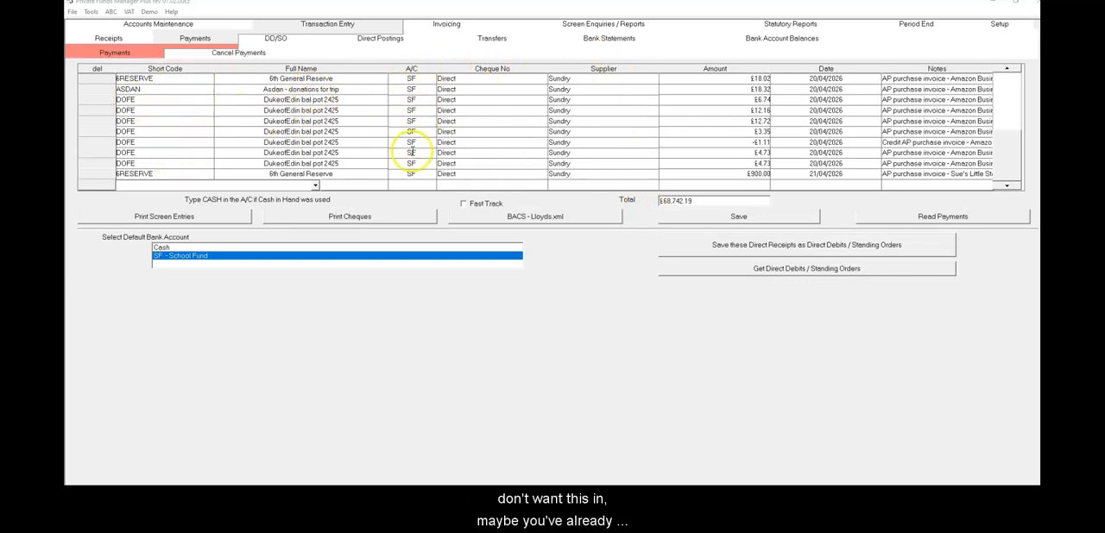
click(96, 69)
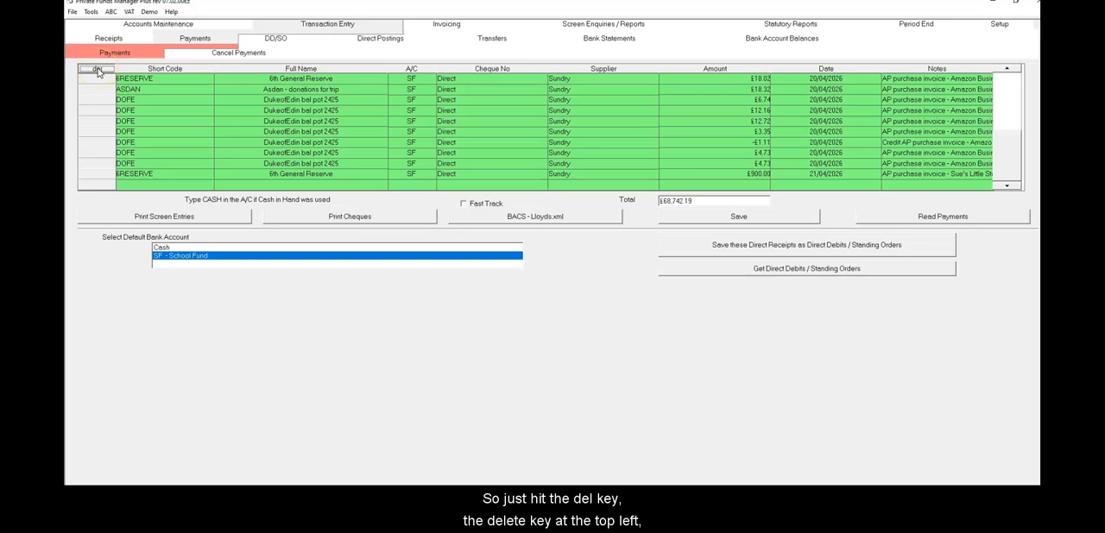
key(Delete)
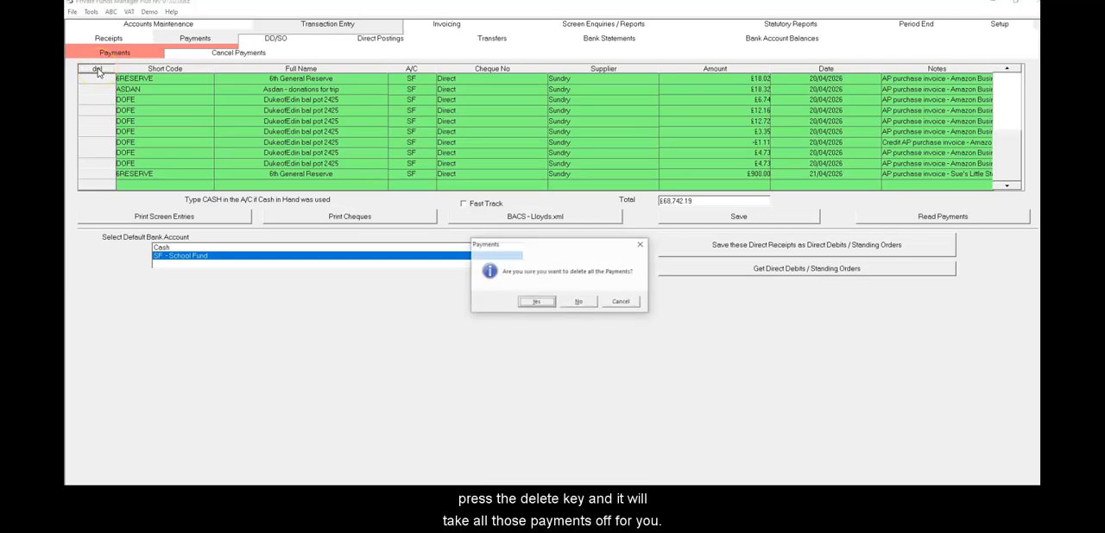
click(537, 303)
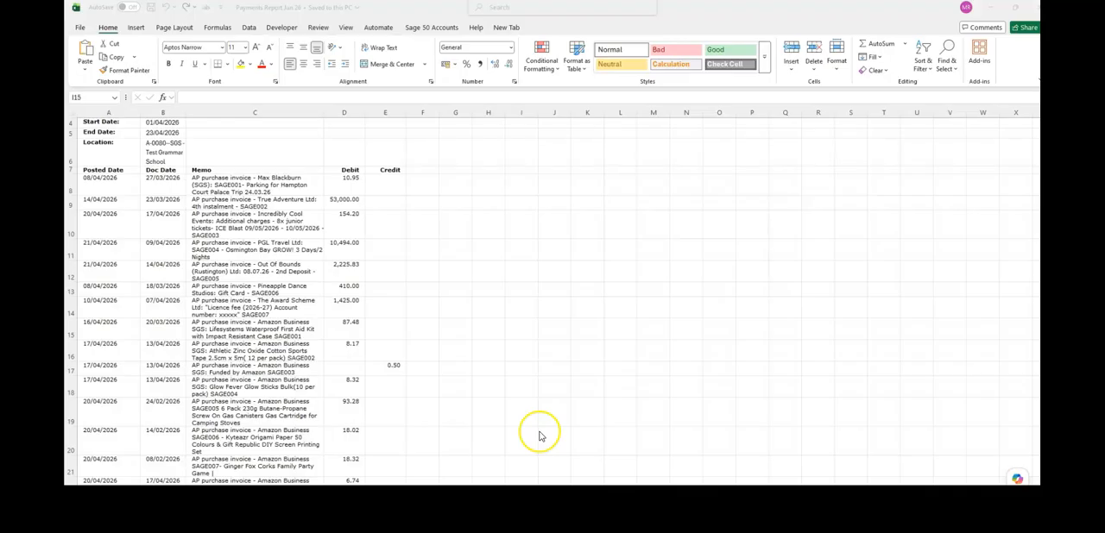
Examine the Memo column of the Excel workbook Payments Report Jun 26 for any references to PFM short codes
scroll(415, 200, up, 1)
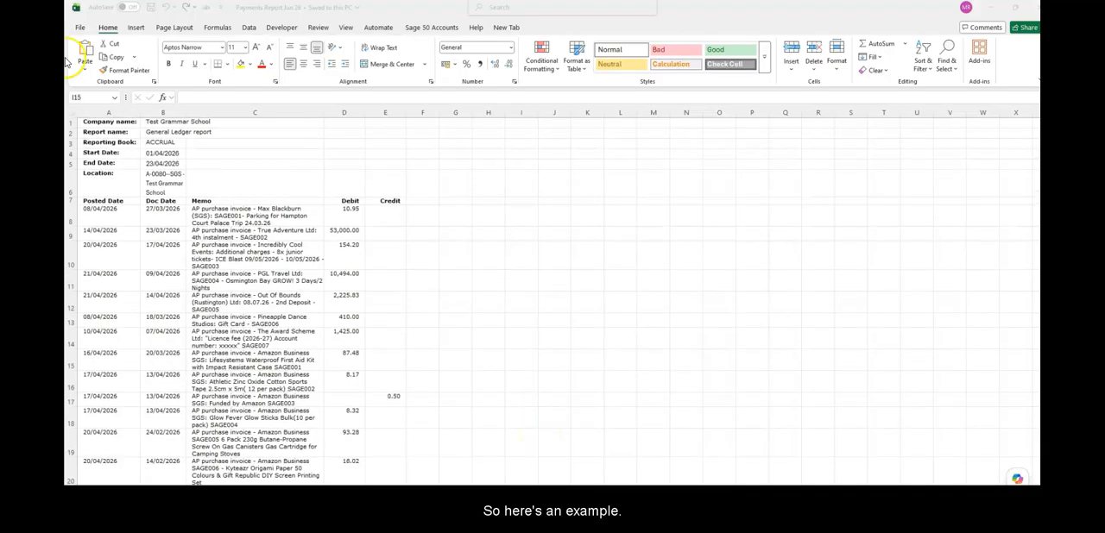
scroll(254, 278, down, 2)
scroll(254, 278, up, 2)
click(264, 204)
click(262, 222)
click(235, 251)
click(242, 285)
click(246, 304)
click(255, 339)
click(265, 413)
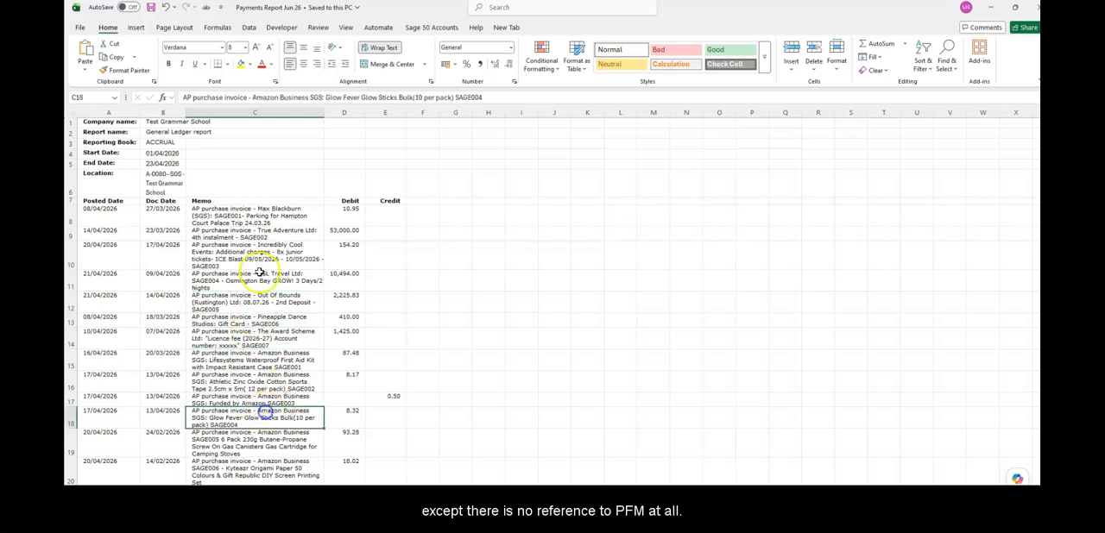
Examine the SAGE nominal codes in the memos, including SAGE001 on the Hampton Court line and SAGE006 on the Pineapple Dance line
click(254, 216)
click(265, 235)
click(263, 218)
click(258, 233)
click(252, 250)
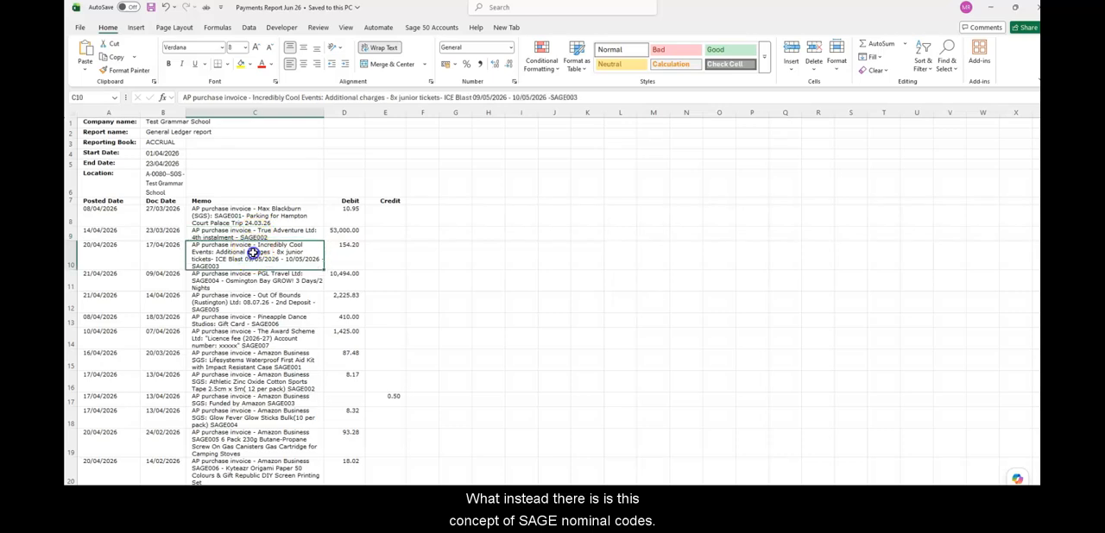
click(276, 281)
click(227, 218)
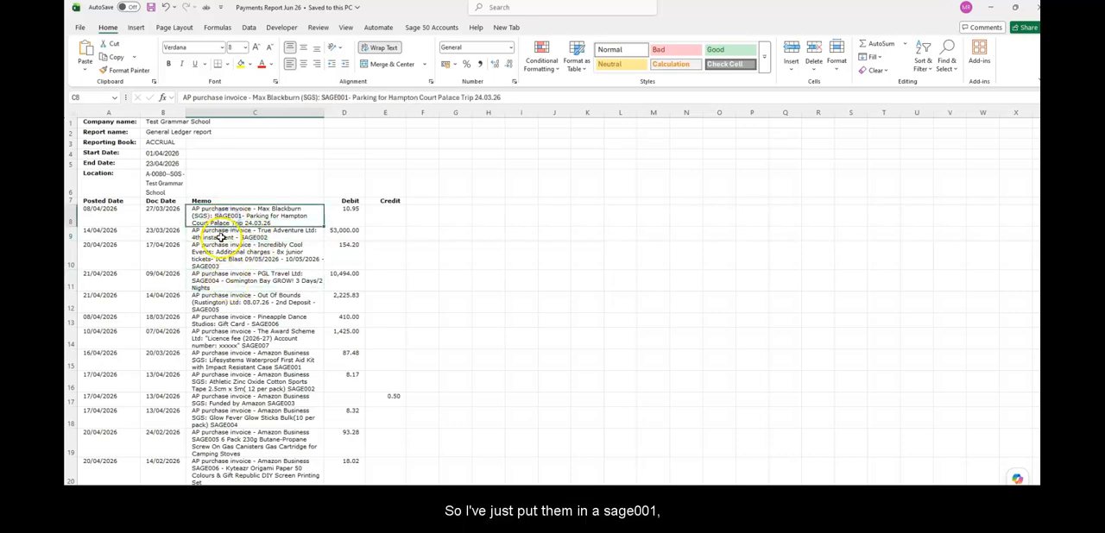
click(226, 234)
click(225, 259)
click(232, 363)
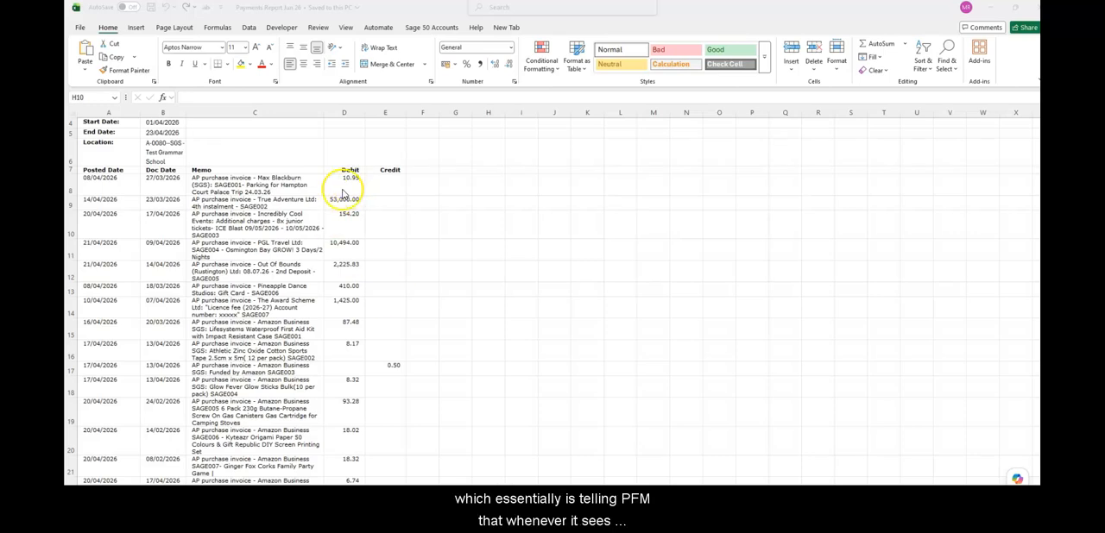
click(250, 178)
click(247, 182)
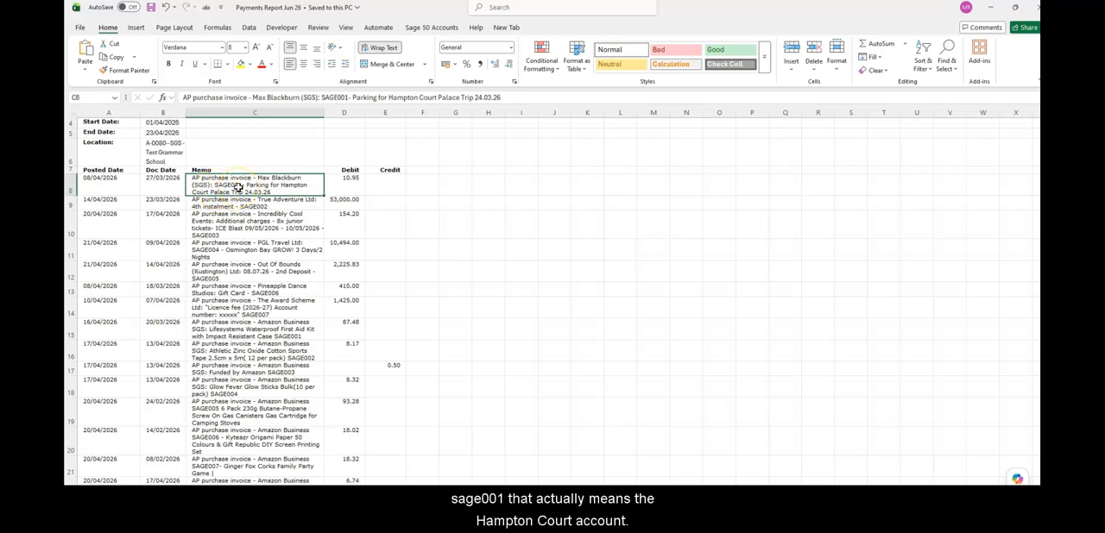
click(384, 185)
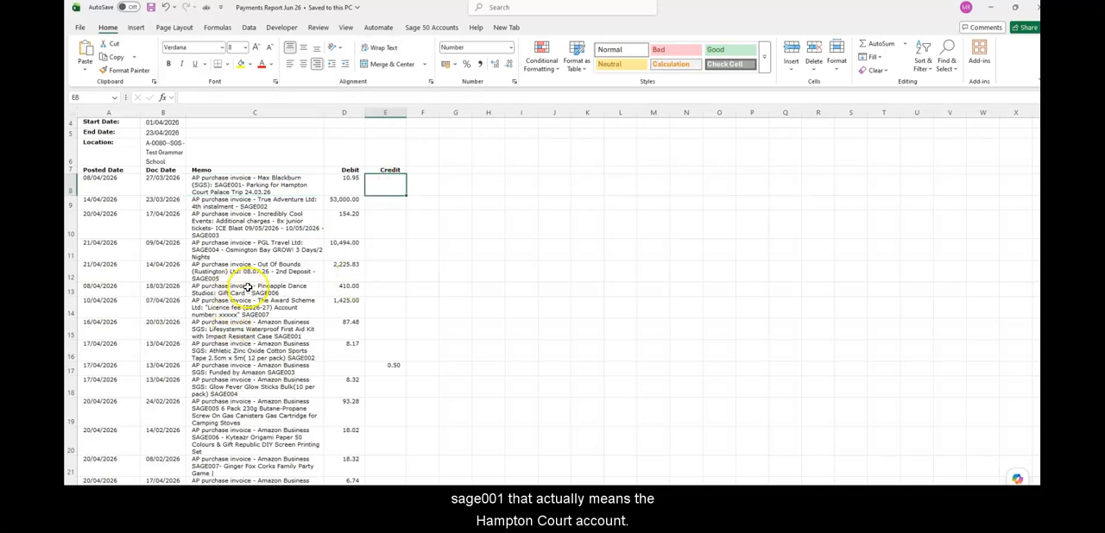
click(238, 290)
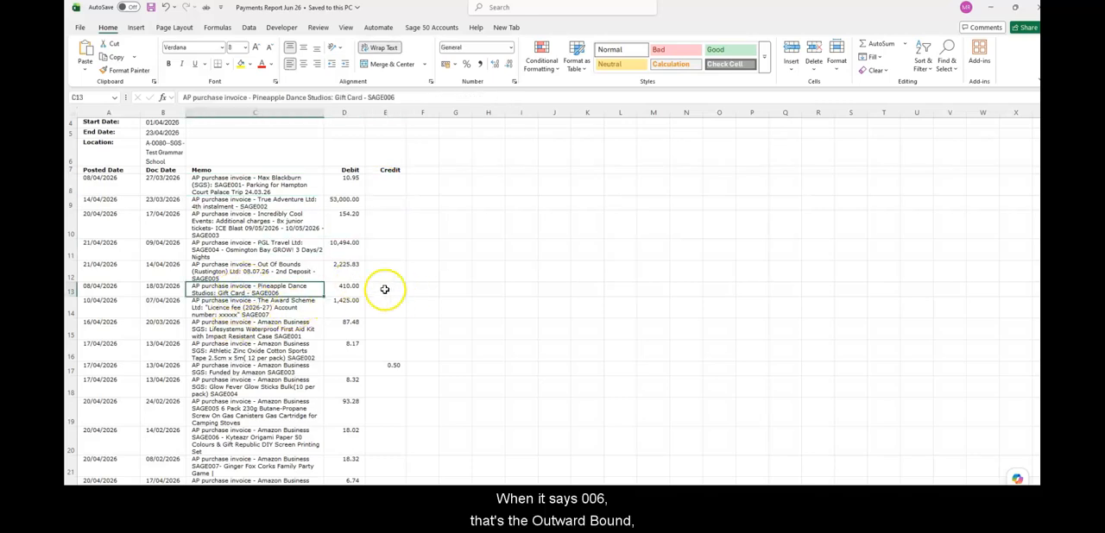
click(384, 289)
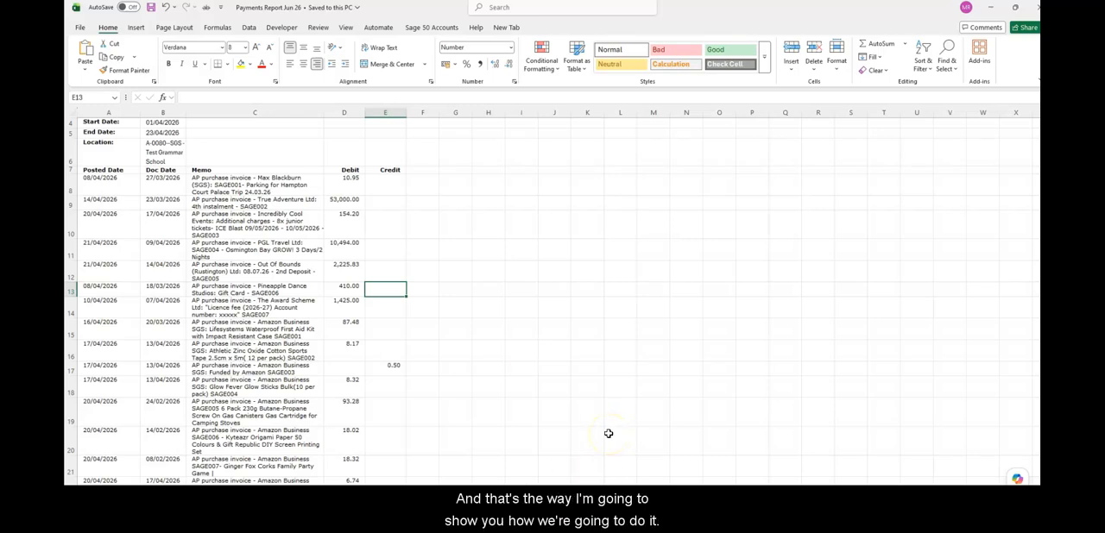
Save the Payments Report Jun 26 workbook and switch to Private Funds Manager Plus
click(151, 10)
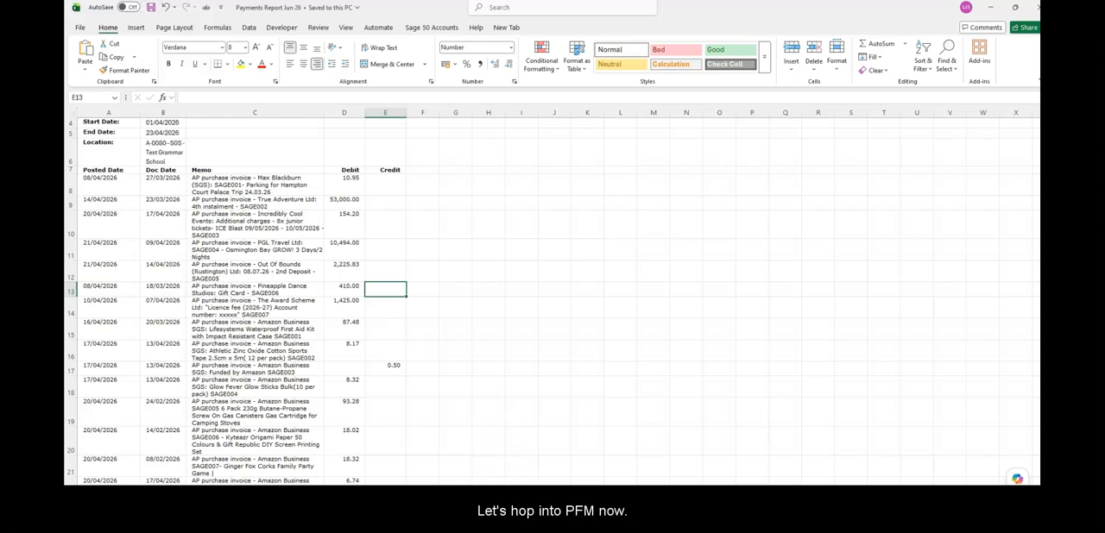
key(alt+Tab)
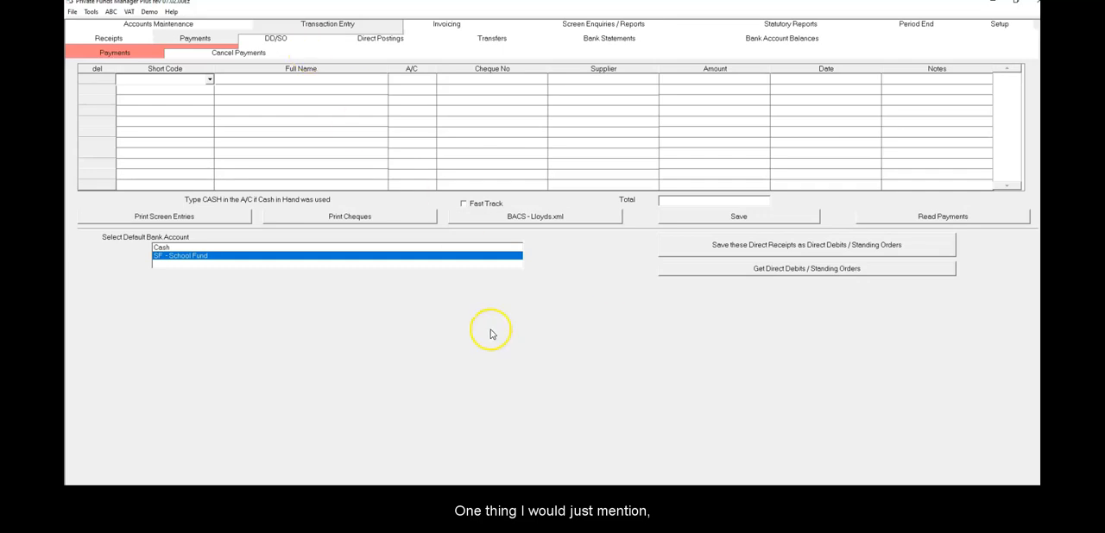
Return to the Payments Report Jun 26 workbook in Excel and examine which columns hold the memo, debit and credit data
mouse_move(503, 489)
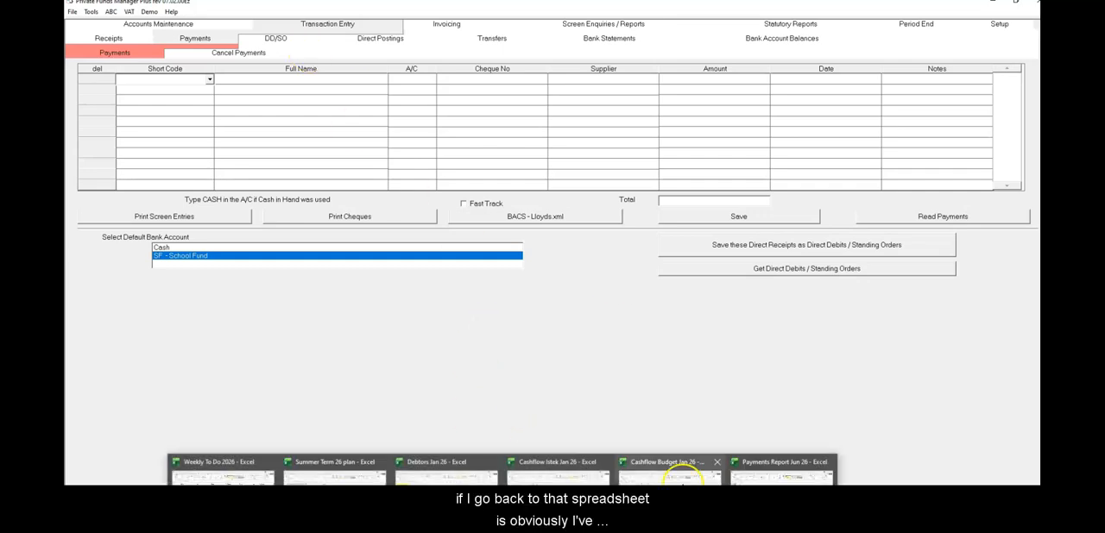
click(782, 473)
click(248, 203)
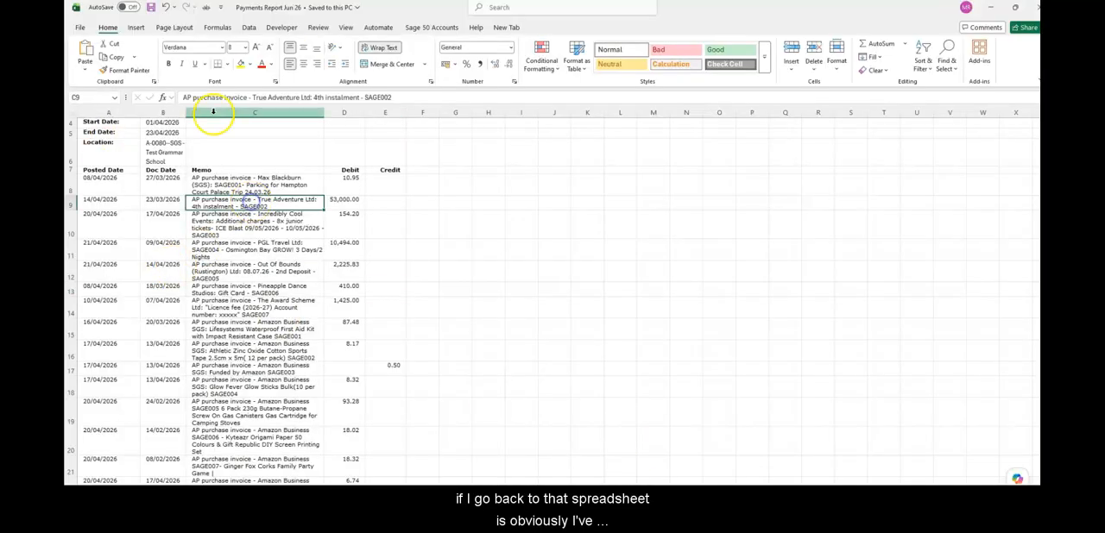
scroll(177, 187, up, 1)
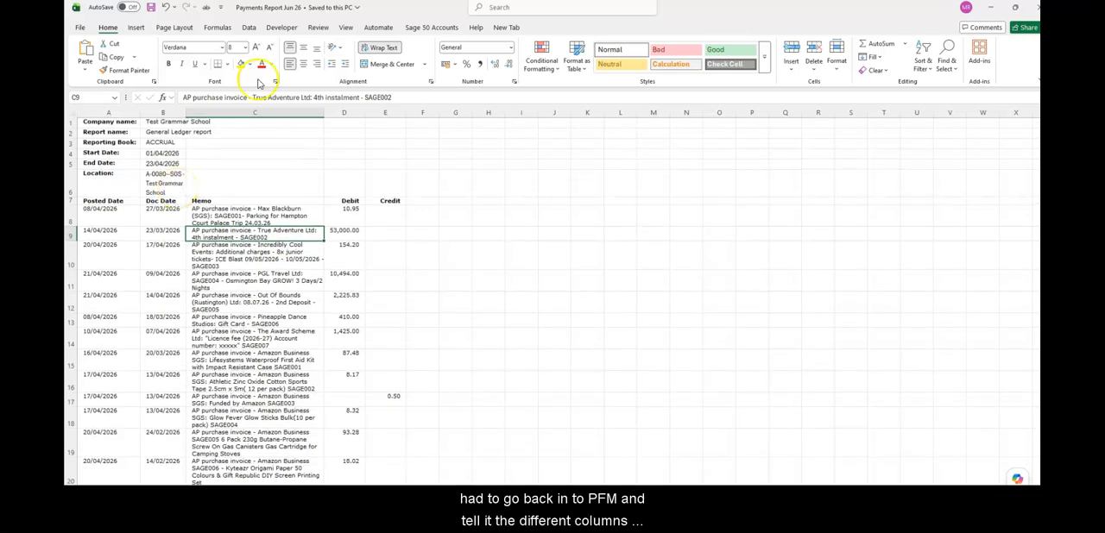
click(259, 113)
click(346, 113)
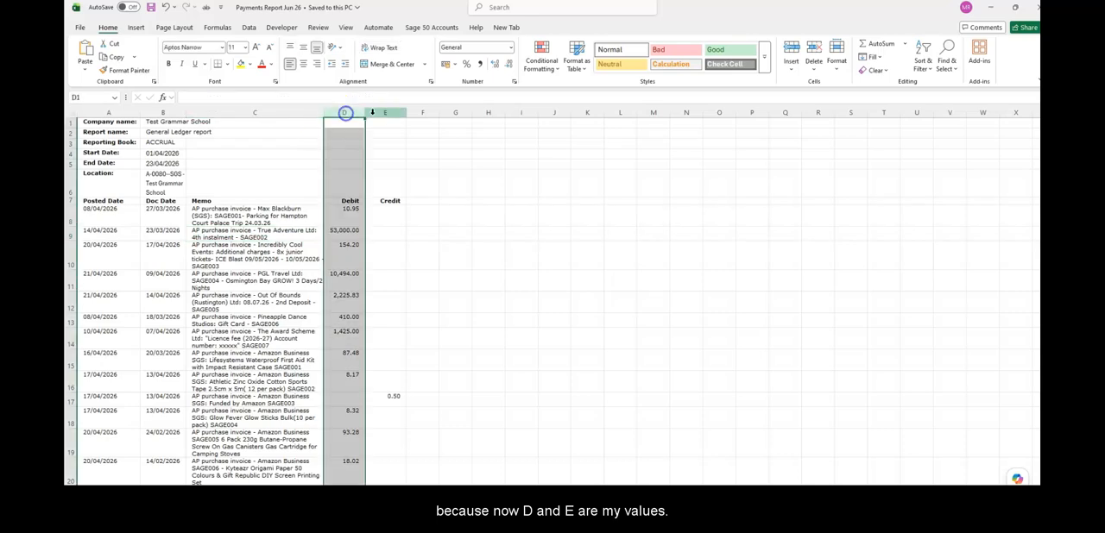
click(377, 113)
click(357, 112)
click(339, 217)
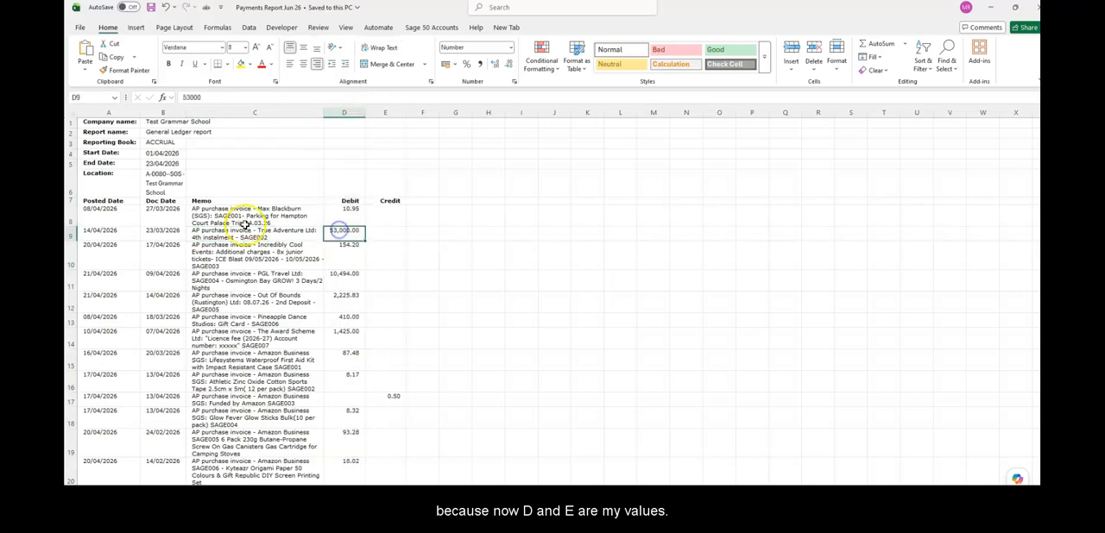
click(247, 216)
click(254, 285)
click(253, 341)
click(273, 217)
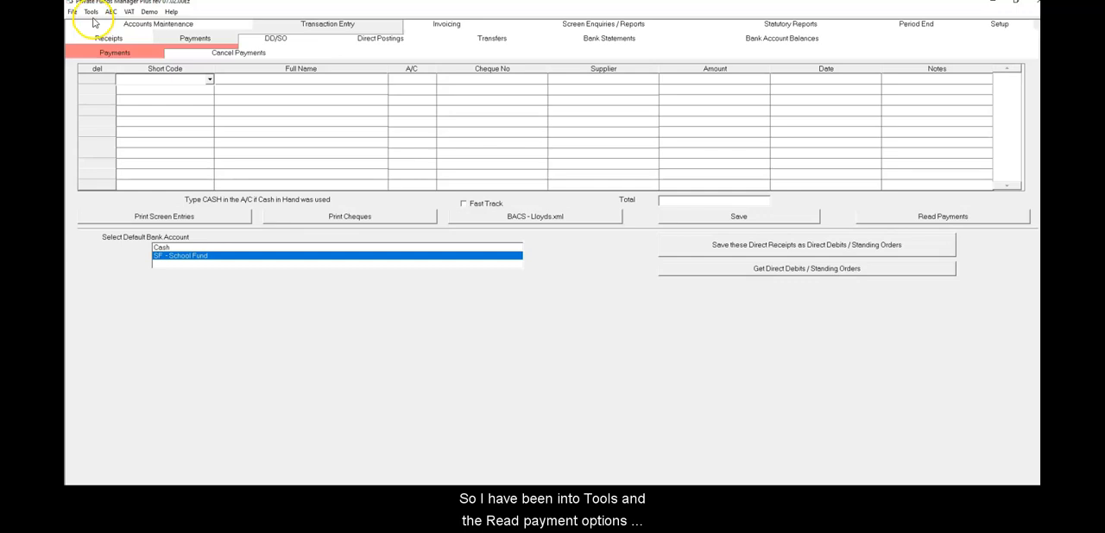
Review the payment import options for the SF - School Fund account in Private Funds Manager Plus and save them
click(91, 11)
click(112, 35)
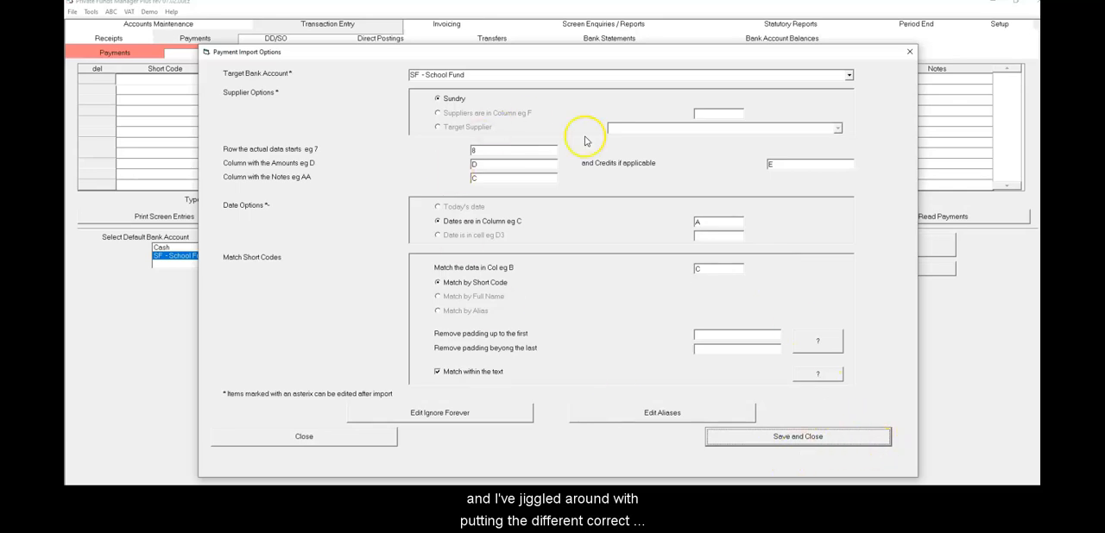
click(804, 445)
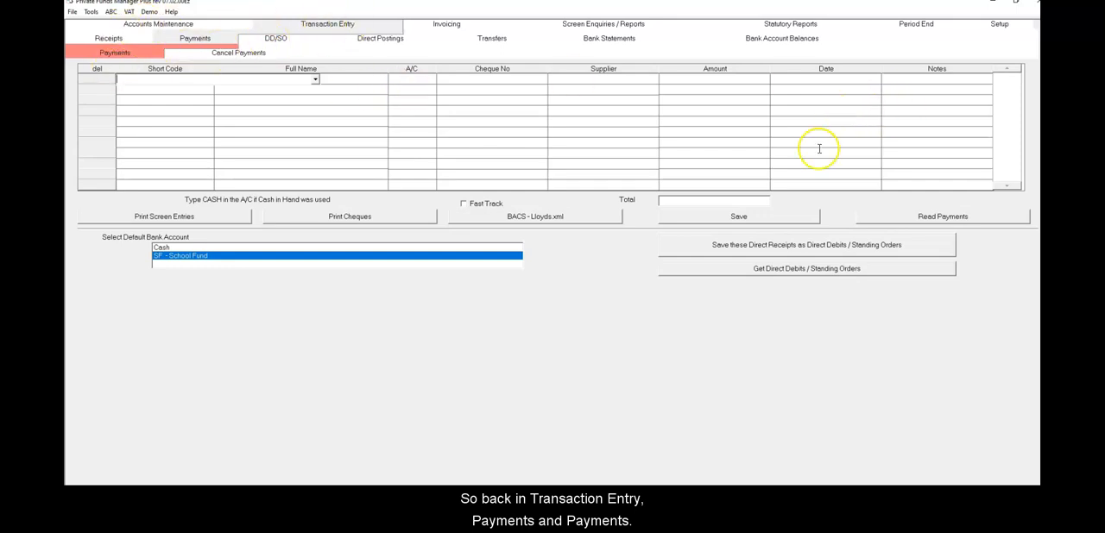
Read the payments from the Payments Report Jun 26 spreadsheet
click(941, 218)
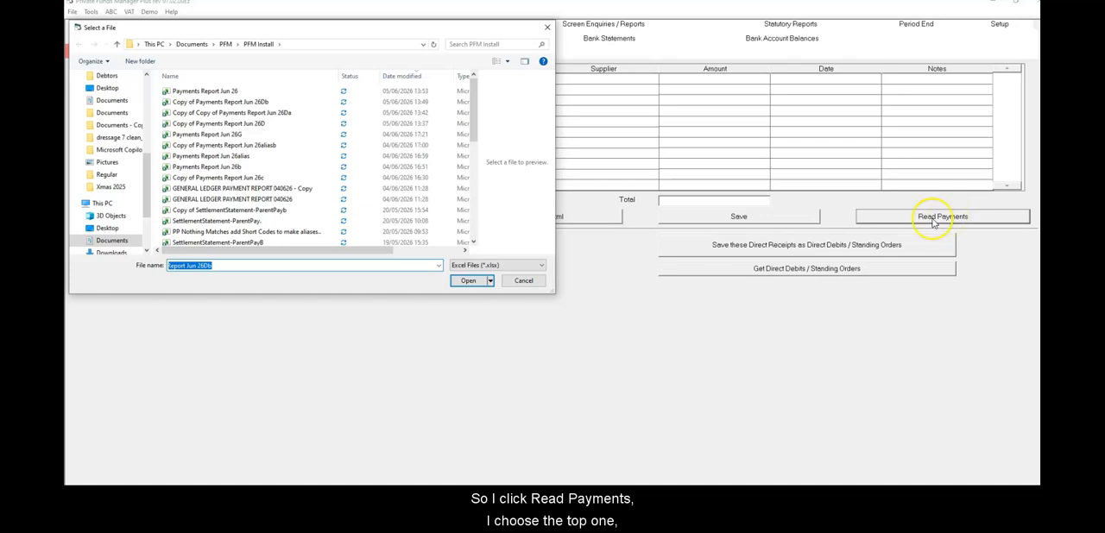
click(205, 91)
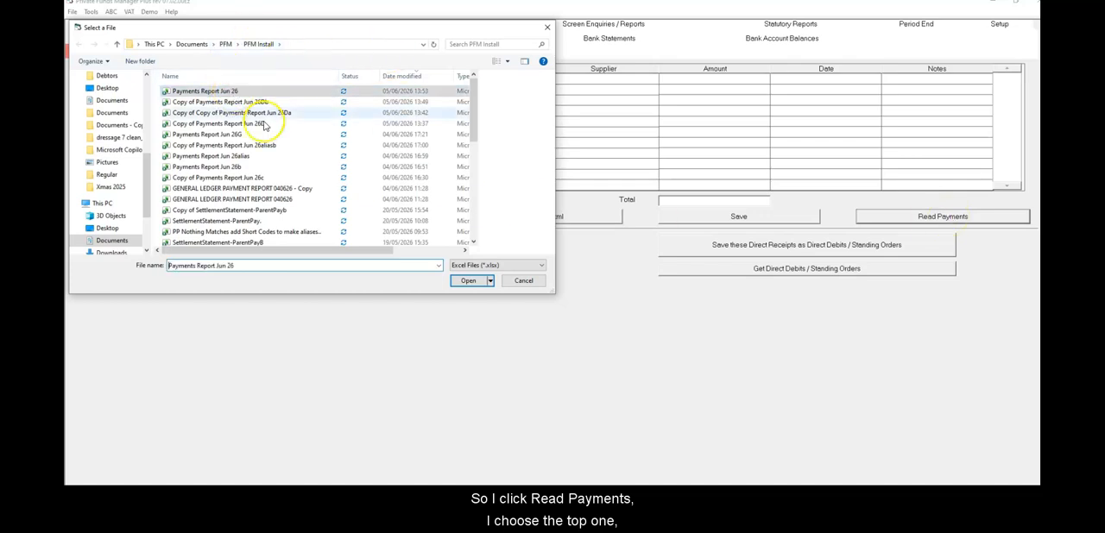
click(467, 281)
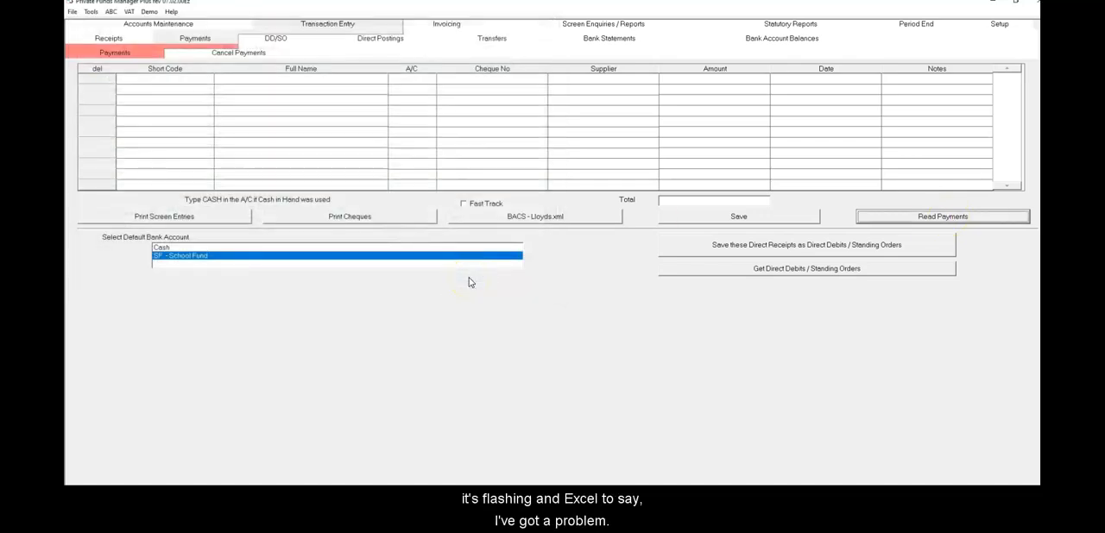
Switch to the read-only Payments Report Jun 26 workbook in Excel and examine the red lines, PFM Short Code column and PFM notes
mouse_move(503, 528)
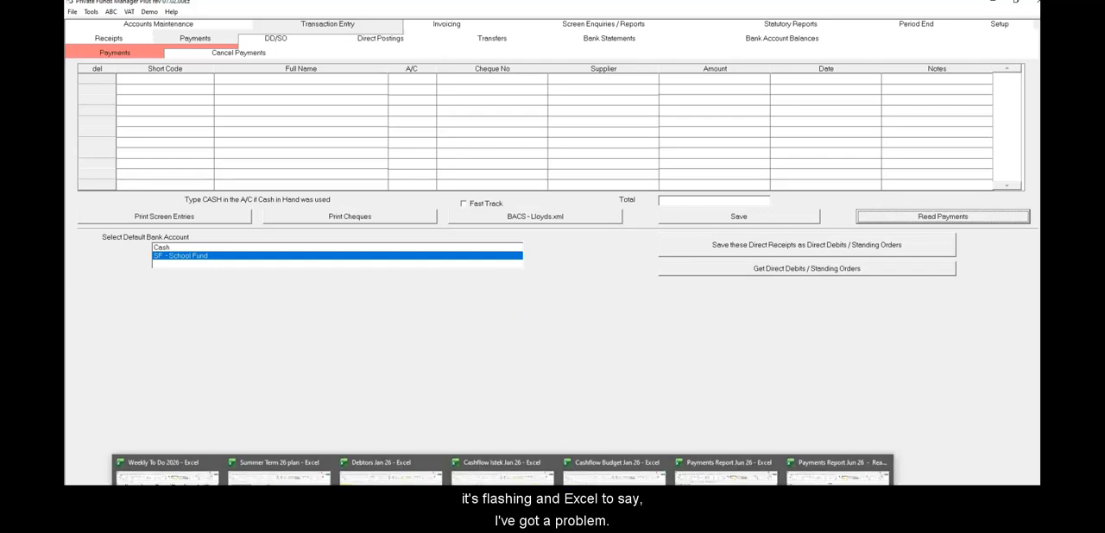
click(839, 480)
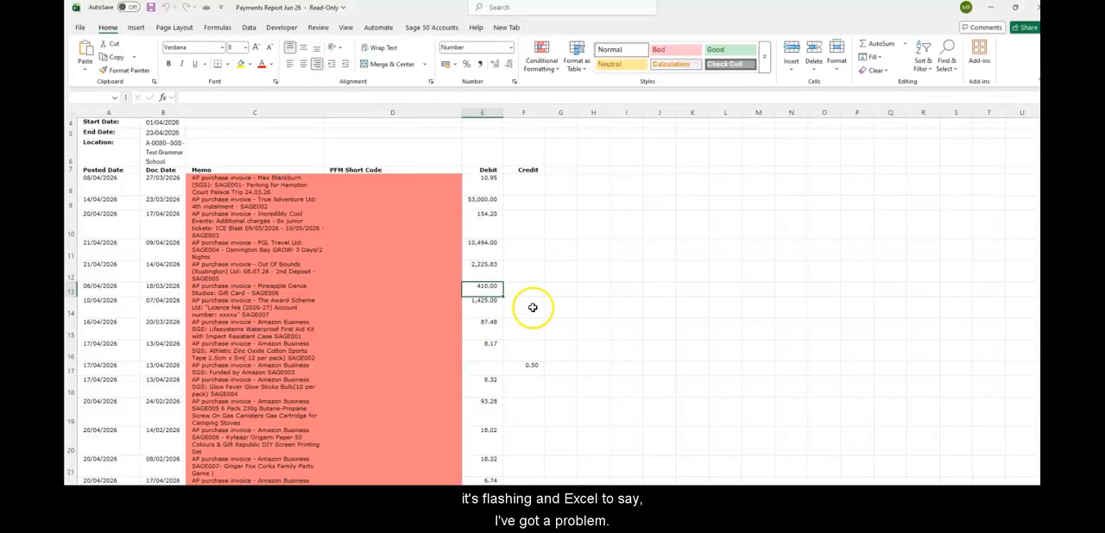
scroll(317, 273, down, 1)
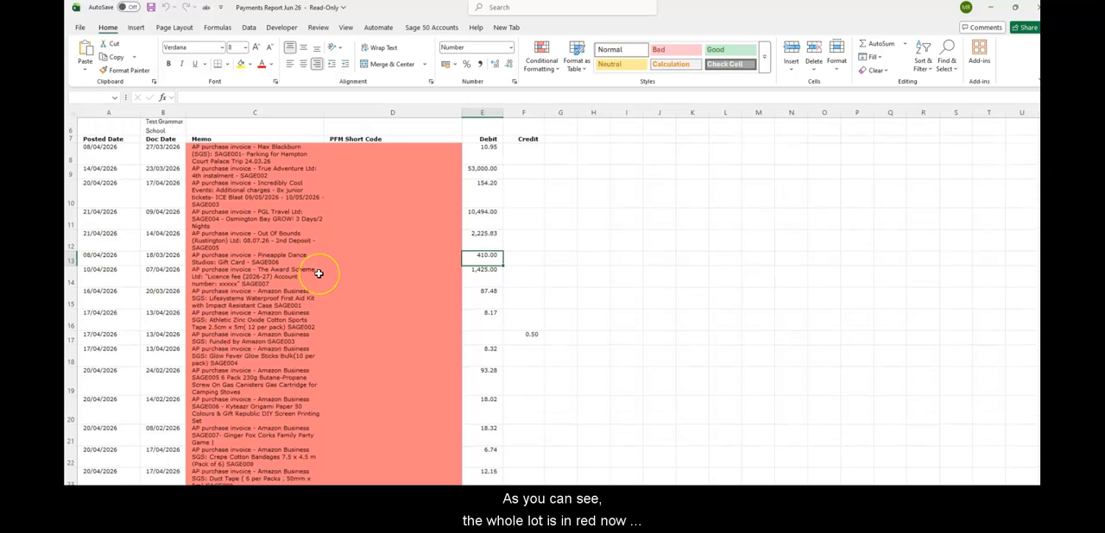
scroll(318, 273, down, 3)
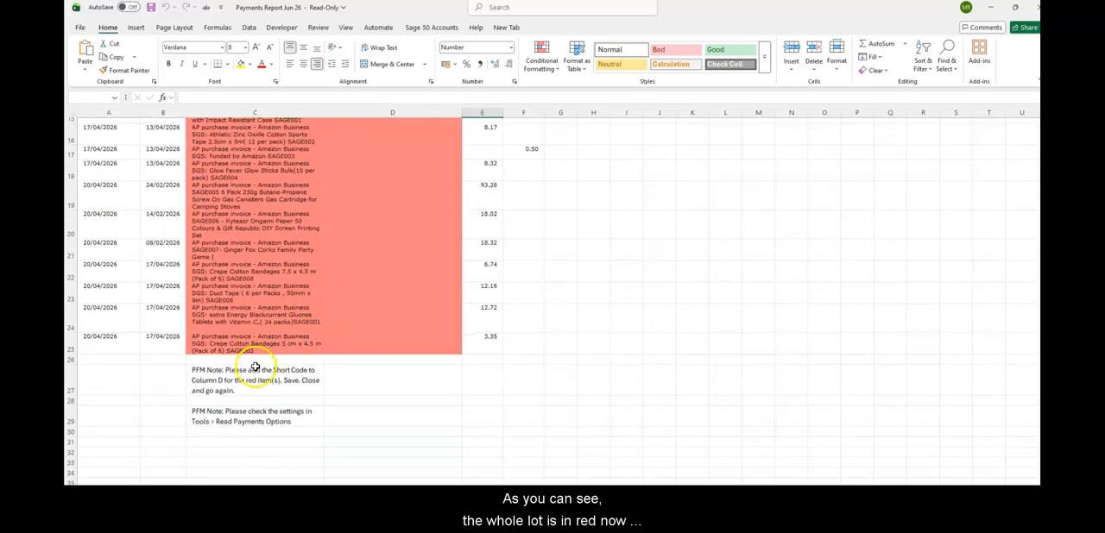
click(255, 368)
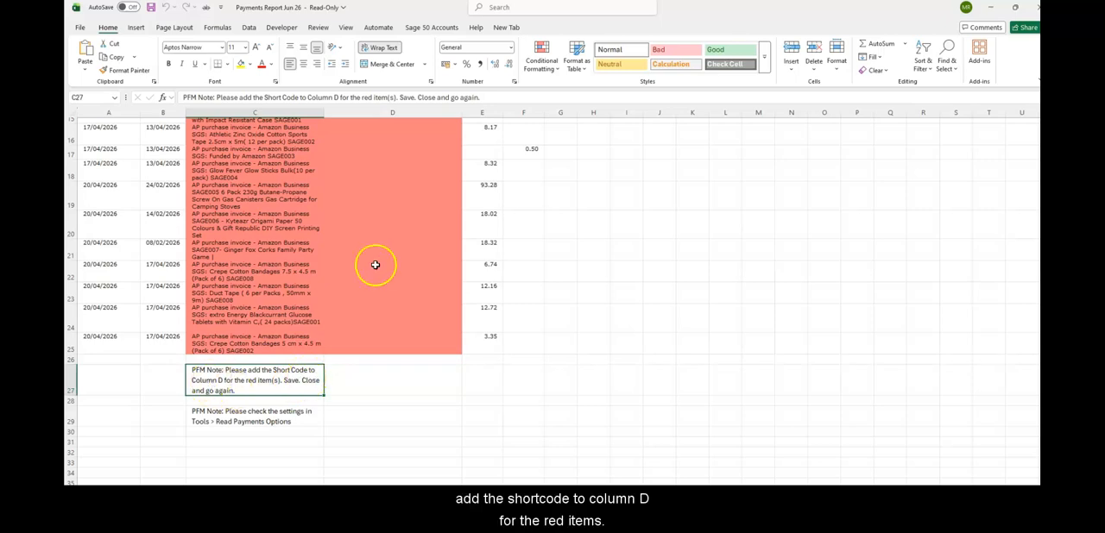
scroll(376, 265, down, 1)
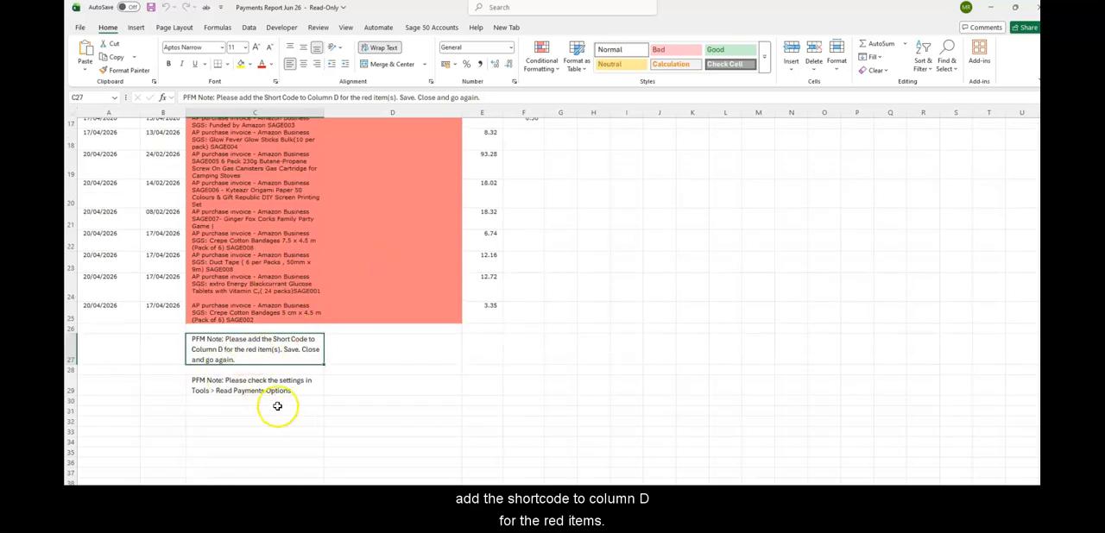
scroll(372, 379, up, 6)
click(389, 222)
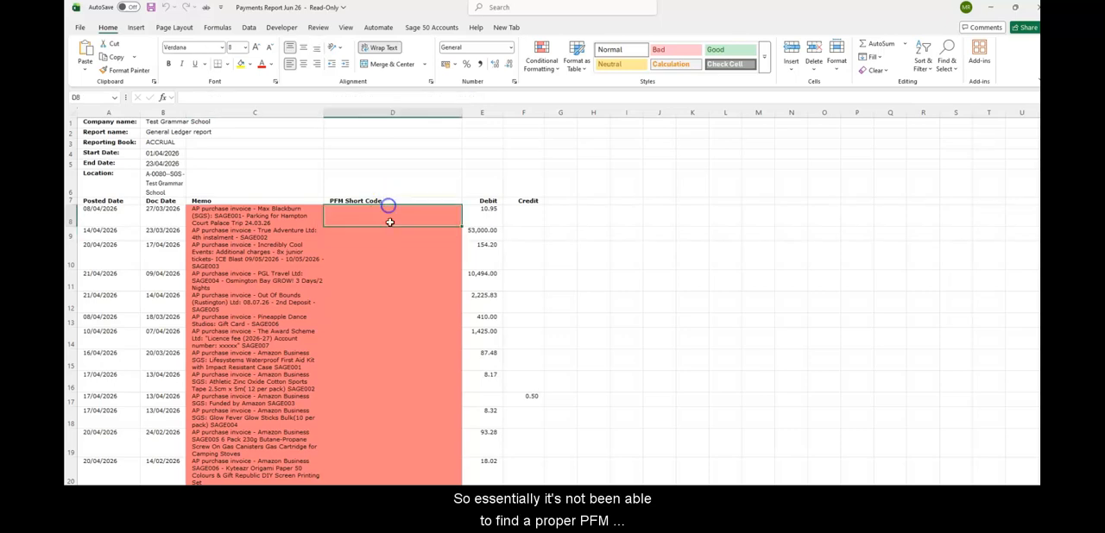
scroll(390, 227, down, 2)
scroll(392, 226, down, 4)
scroll(395, 225, up, 4)
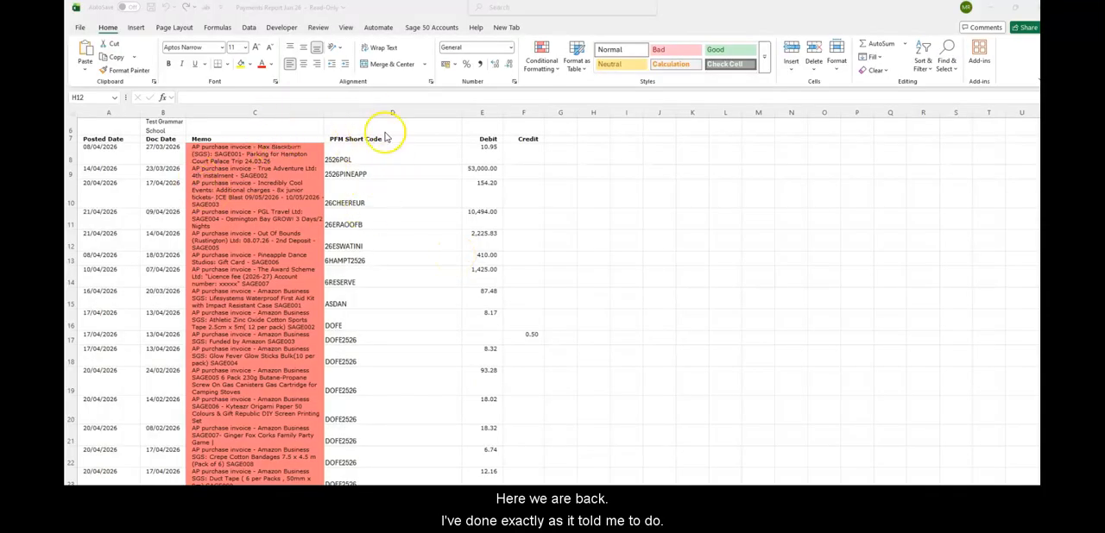
Check the PFM short codes in column D and save the workbook in PFM Install as Copy of Payments Report Jun 26Af
click(363, 233)
click(364, 317)
click(364, 388)
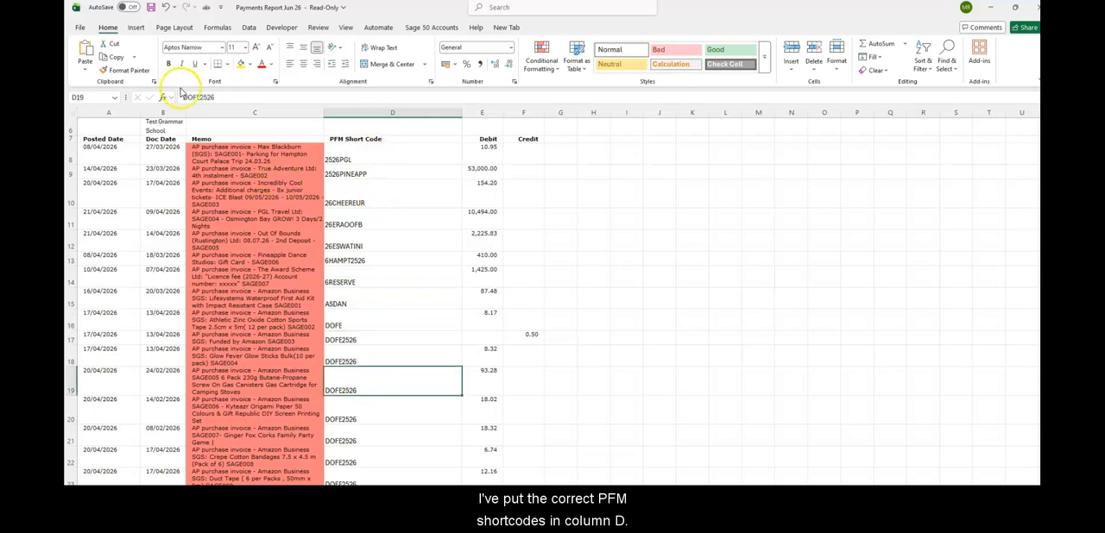
click(152, 8)
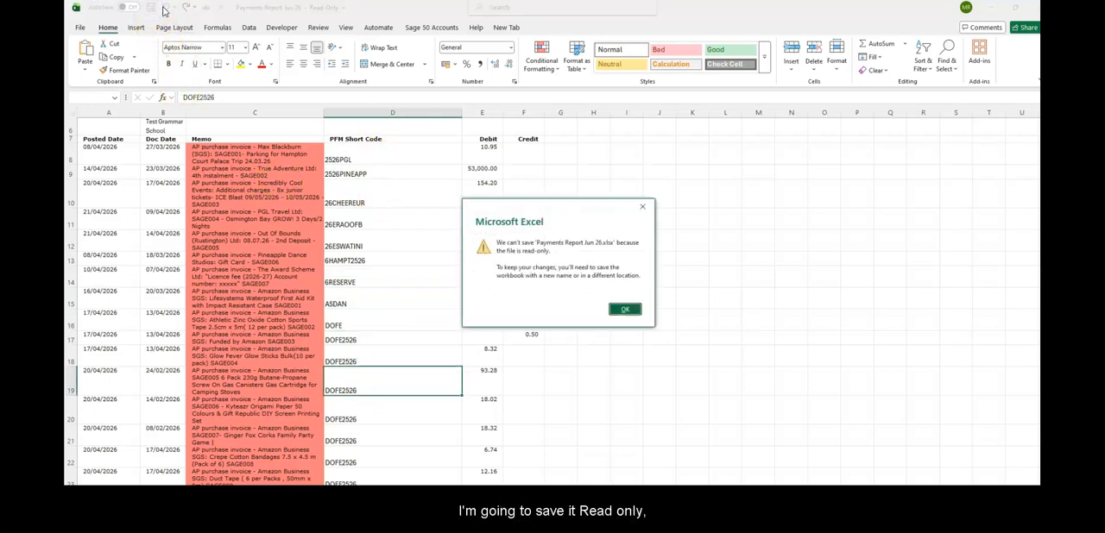
click(624, 309)
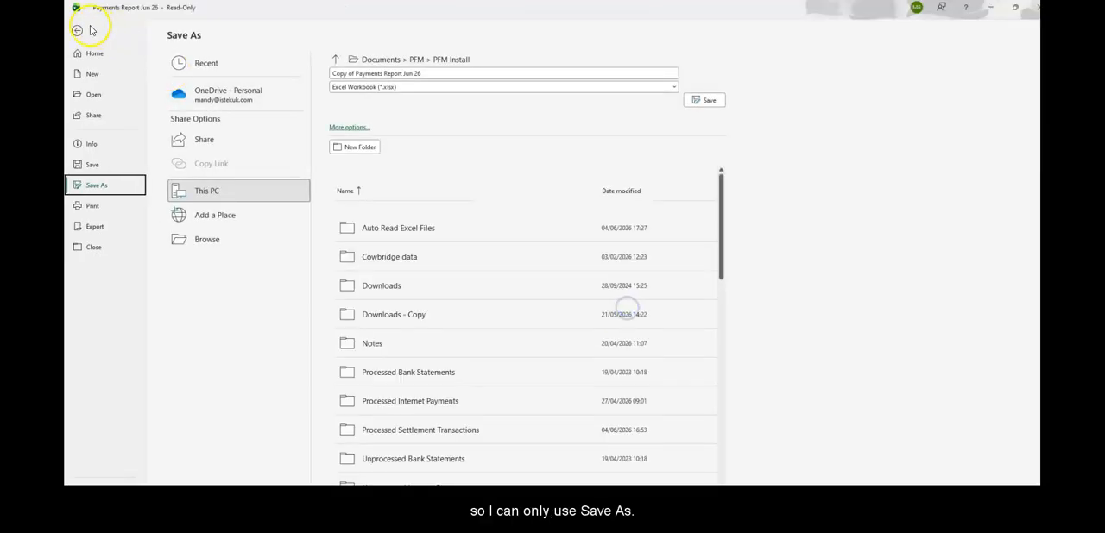
click(424, 75)
click(447, 75)
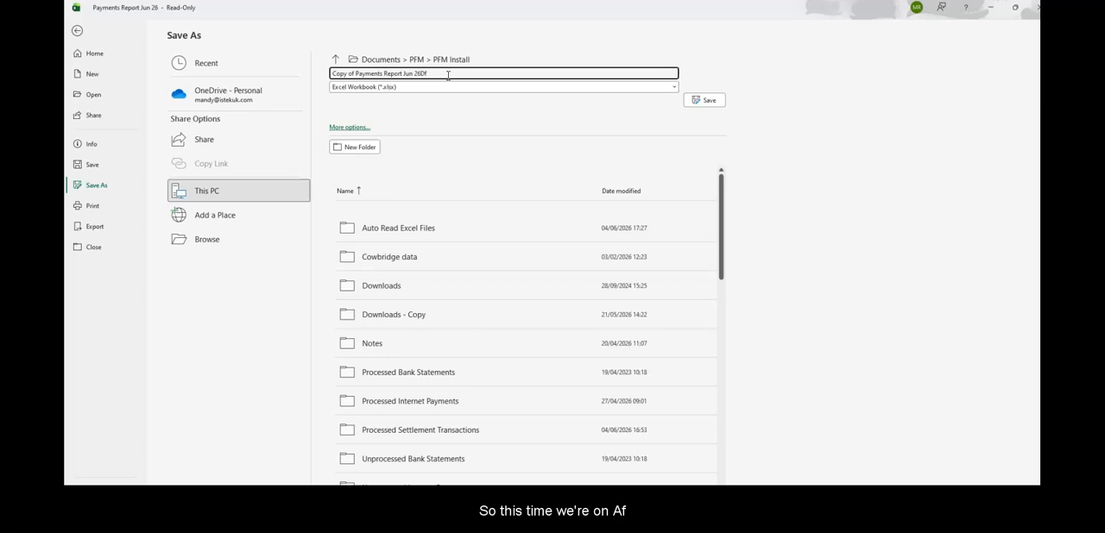
text(Af)
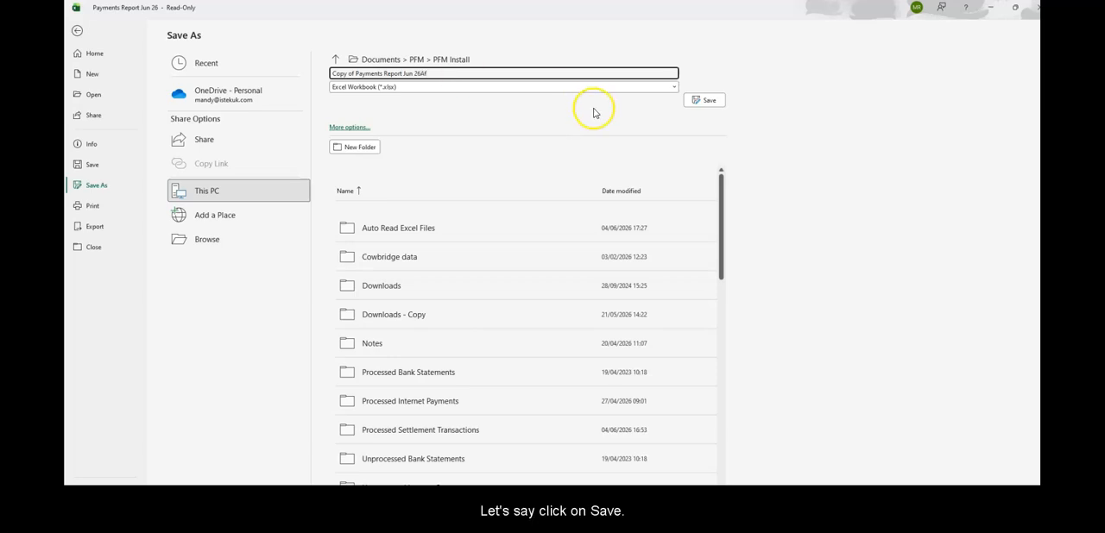
click(704, 101)
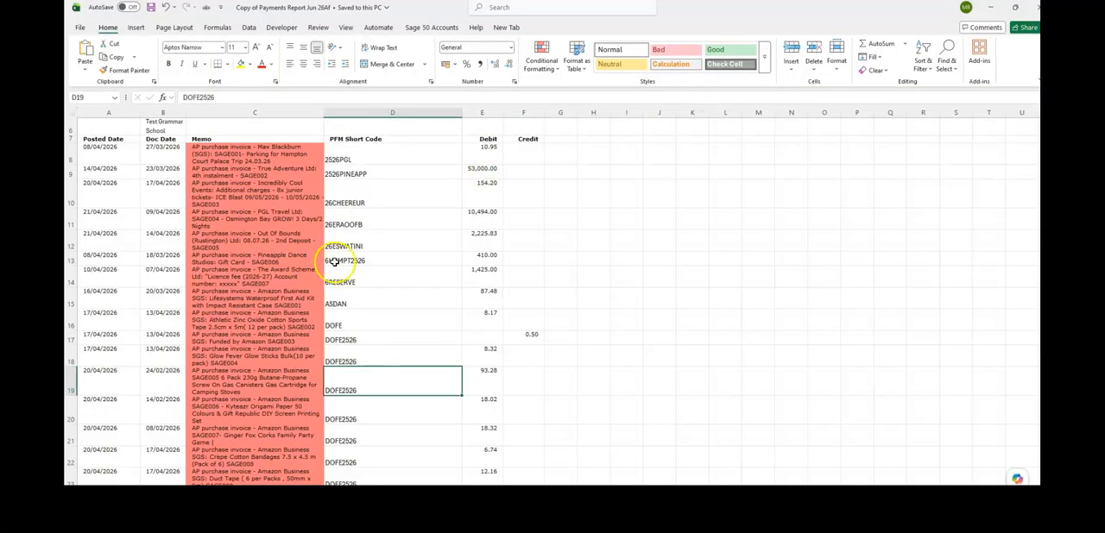
Switch to Private Funds Manager Plus, read the payments from Copy of Payments Report Jun 26Af and agree to delete the original file
key(alt+Tab)
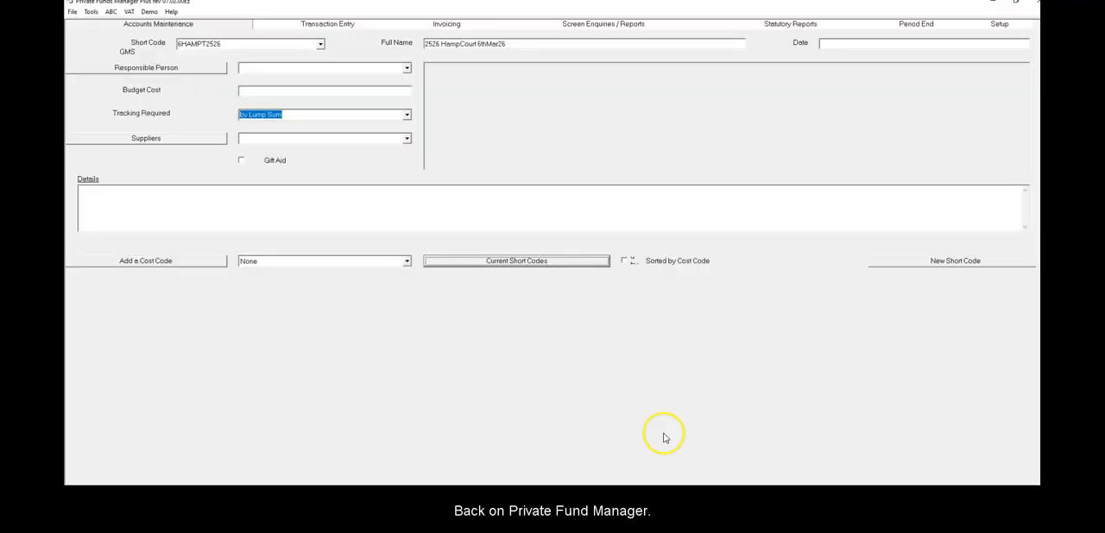
click(319, 24)
click(195, 38)
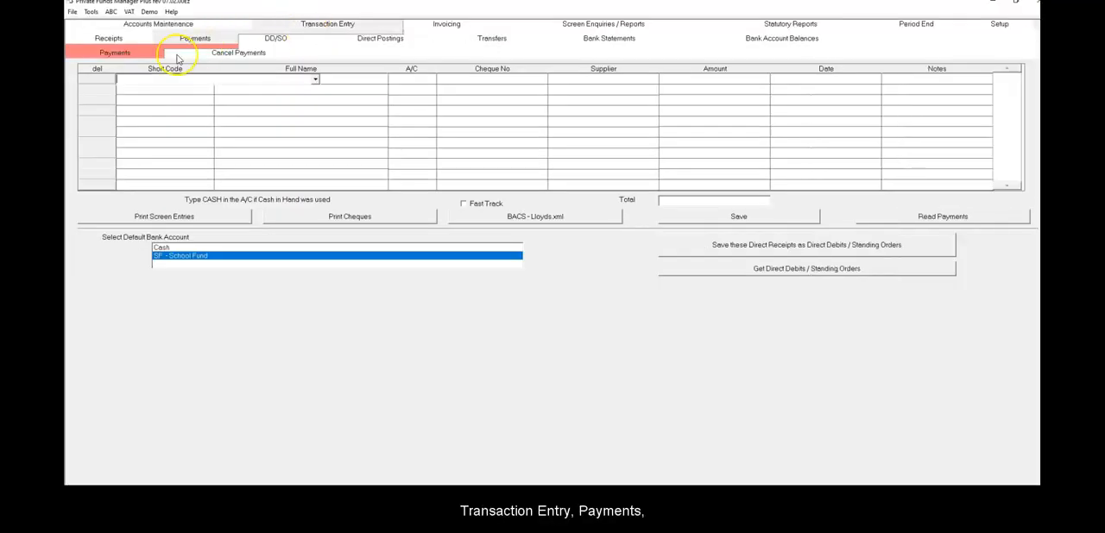
click(960, 215)
double_click(252, 94)
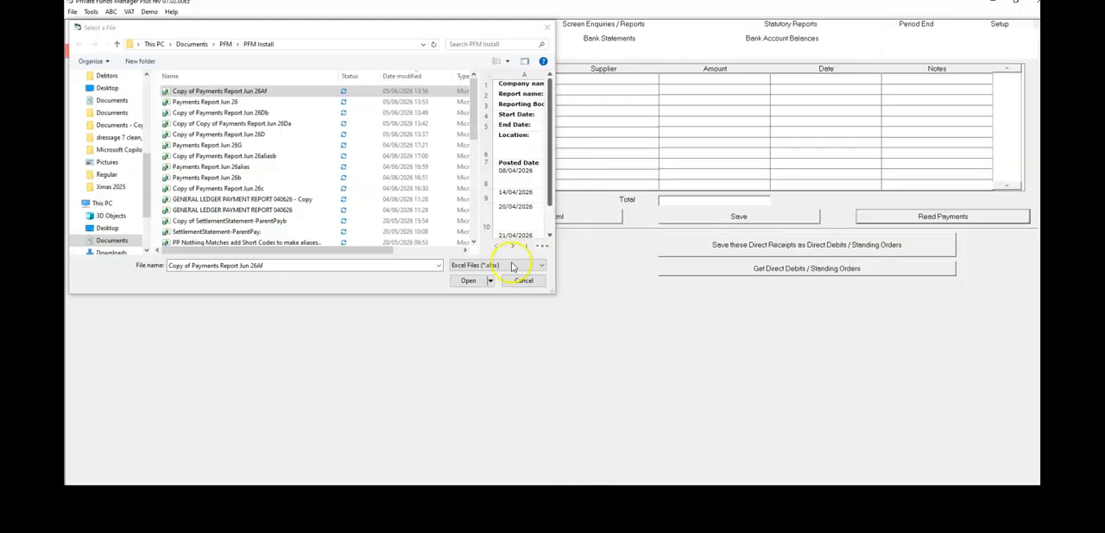
click(469, 280)
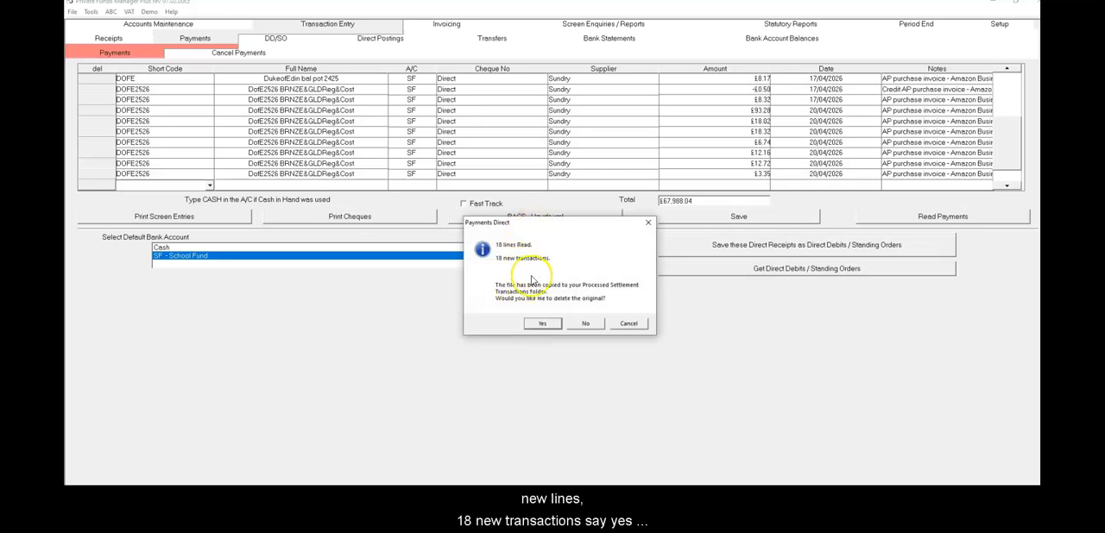
click(543, 325)
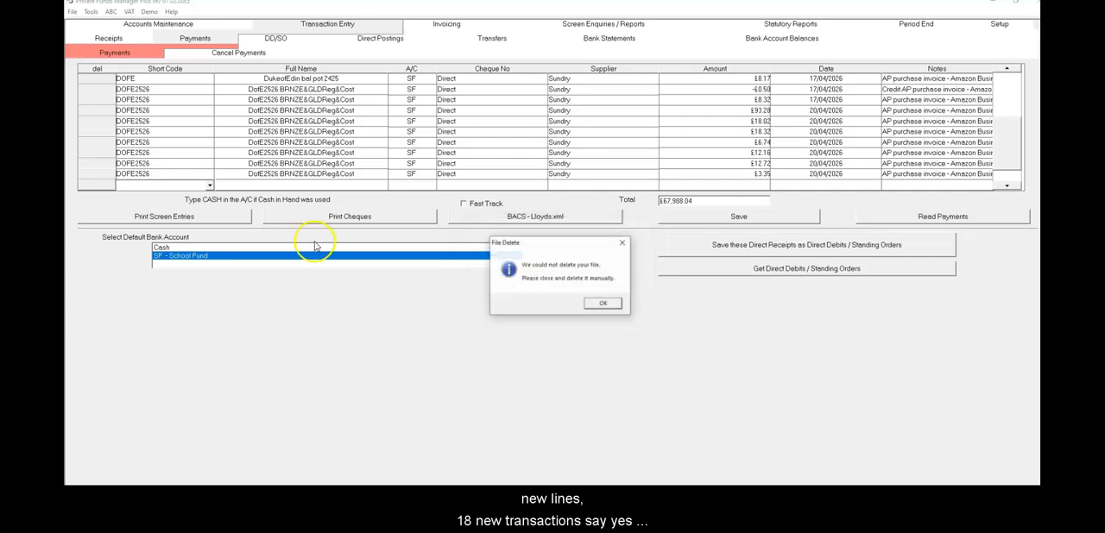
click(604, 305)
Look over the imported payment lines, save them and close the resulting Payment Record
click(330, 90)
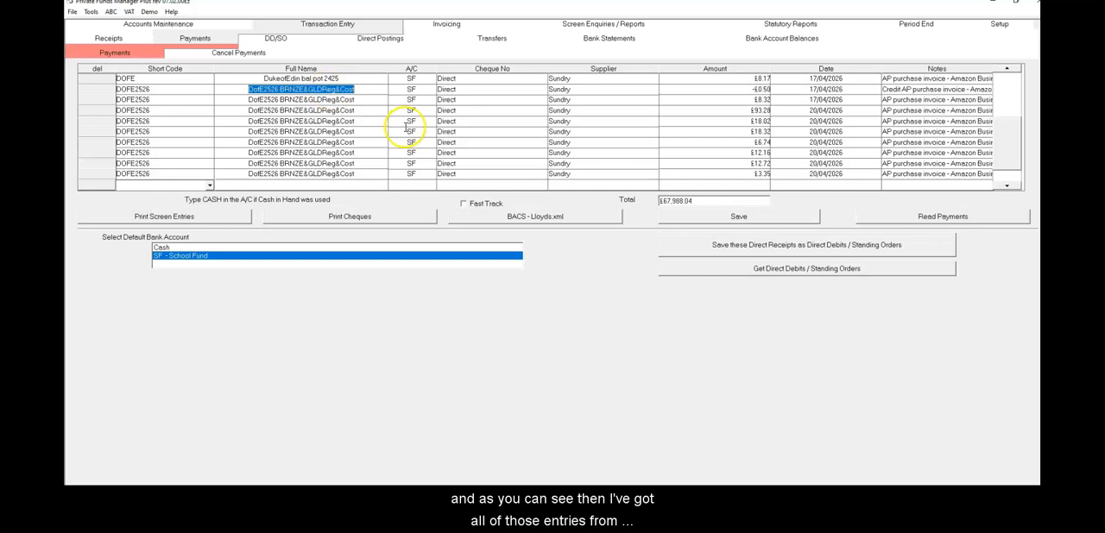
drag(1008, 163, 1007, 79)
click(436, 86)
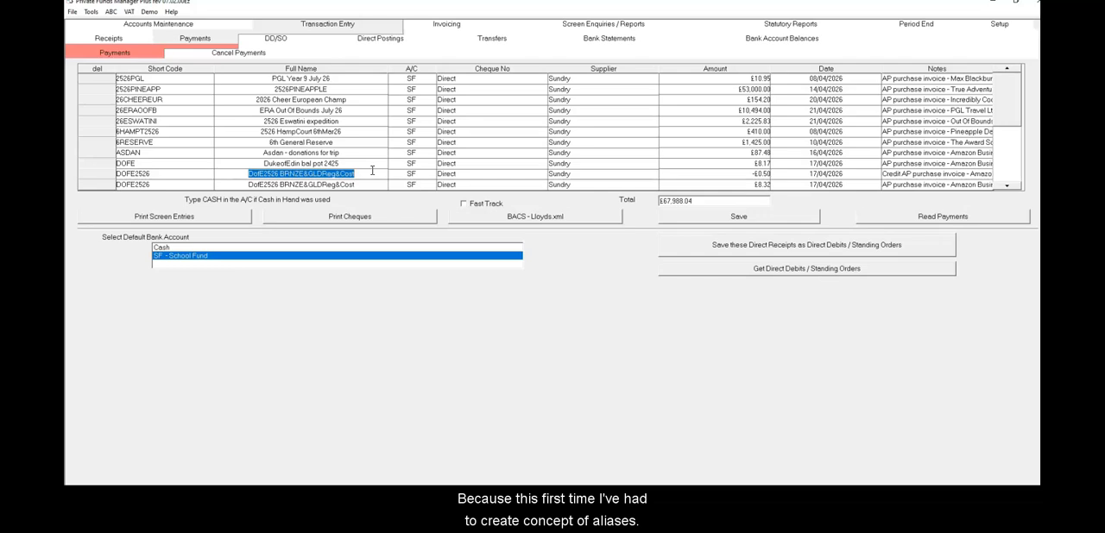
click(715, 219)
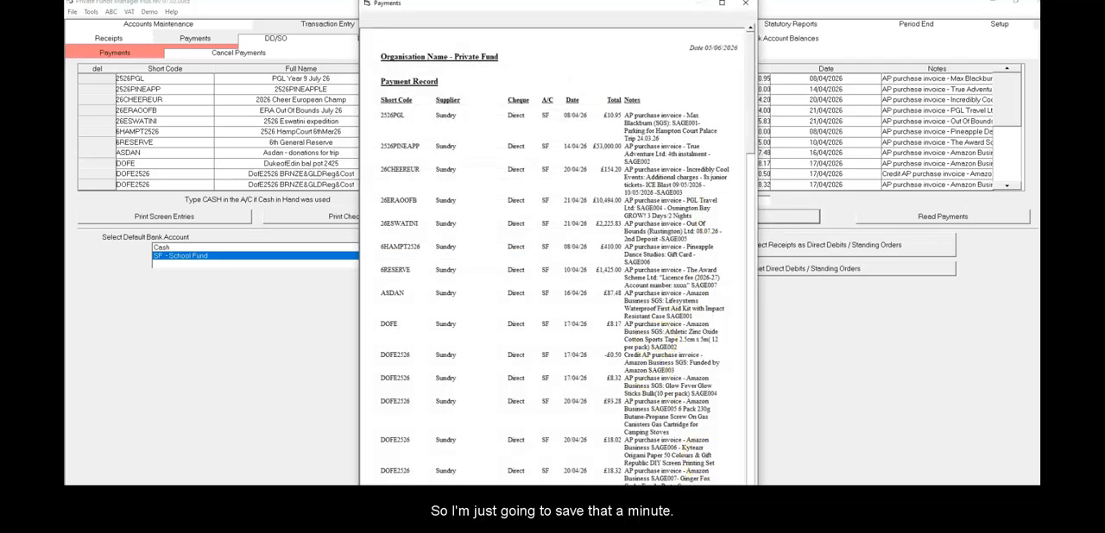
click(745, 3)
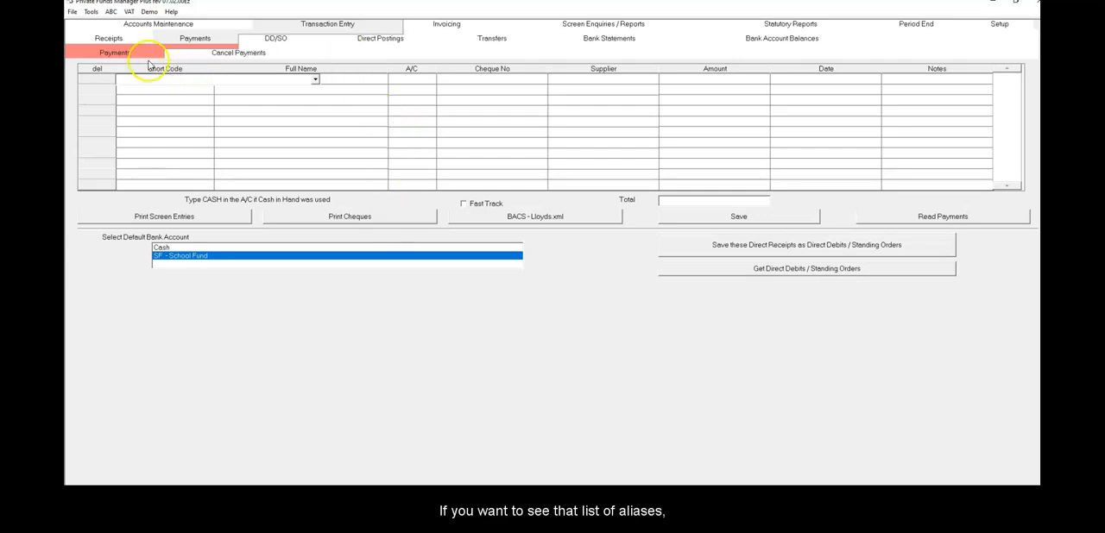
Look over the alias list in the payment import options and delete the 6RESERVE alias 87.48
click(91, 12)
click(119, 50)
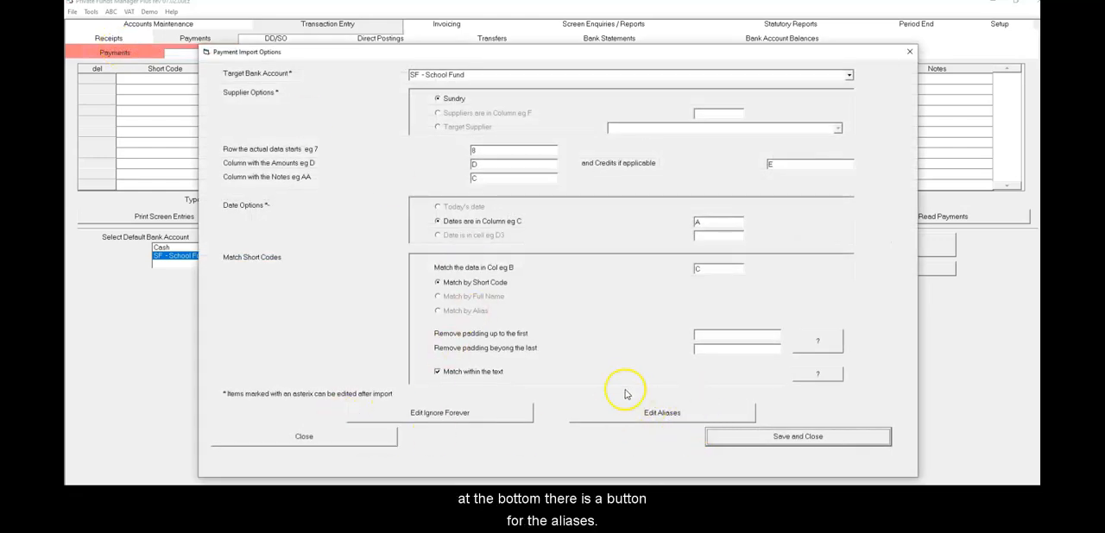
click(666, 415)
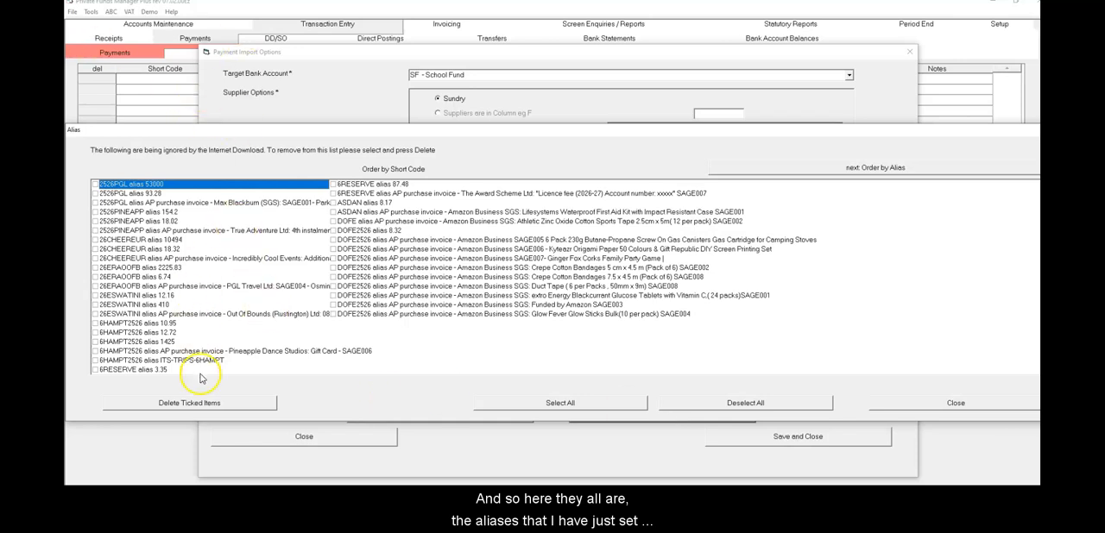
click(445, 230)
click(161, 288)
click(426, 232)
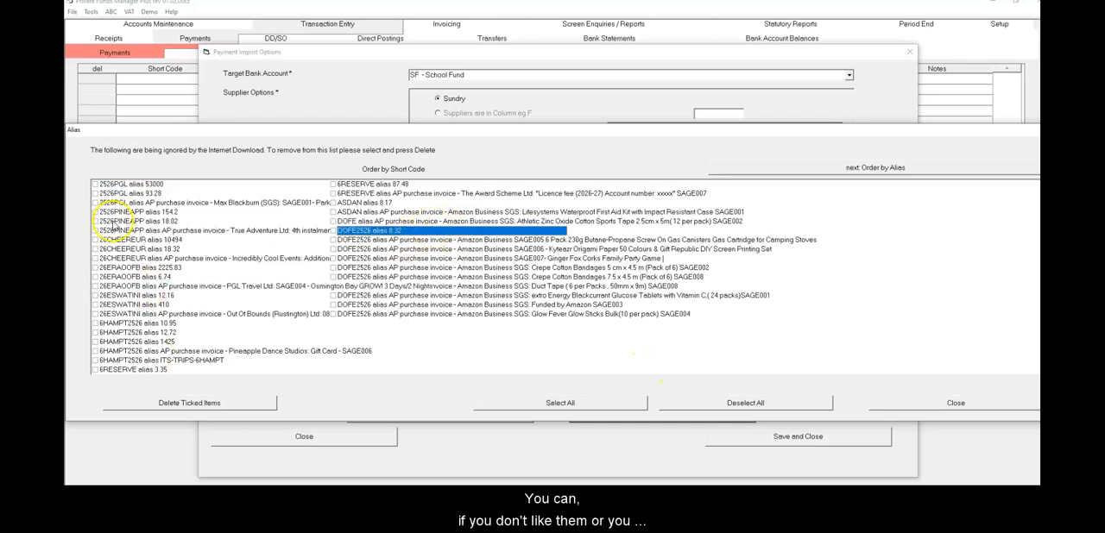
click(407, 278)
click(372, 184)
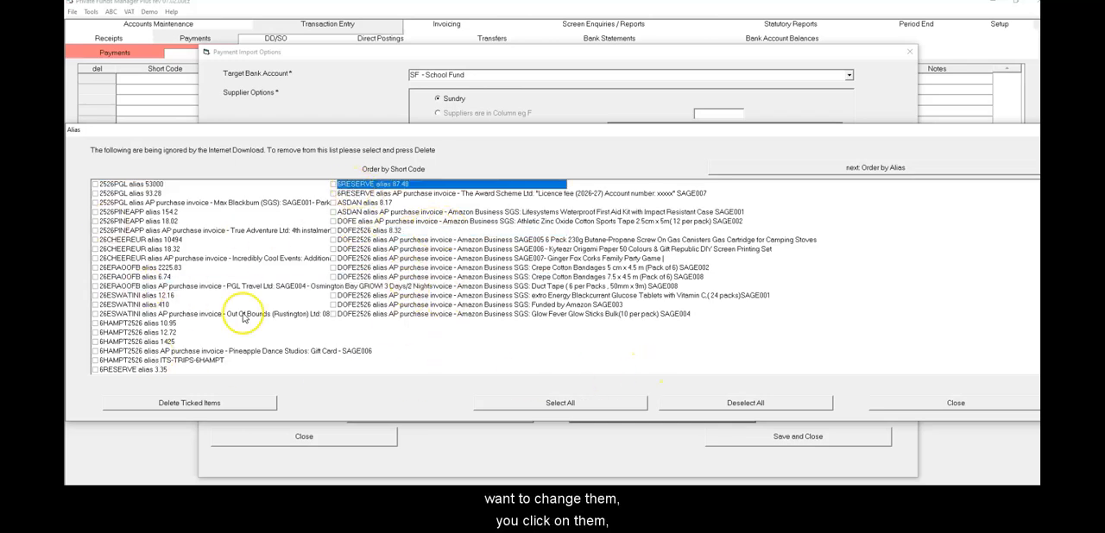
click(226, 399)
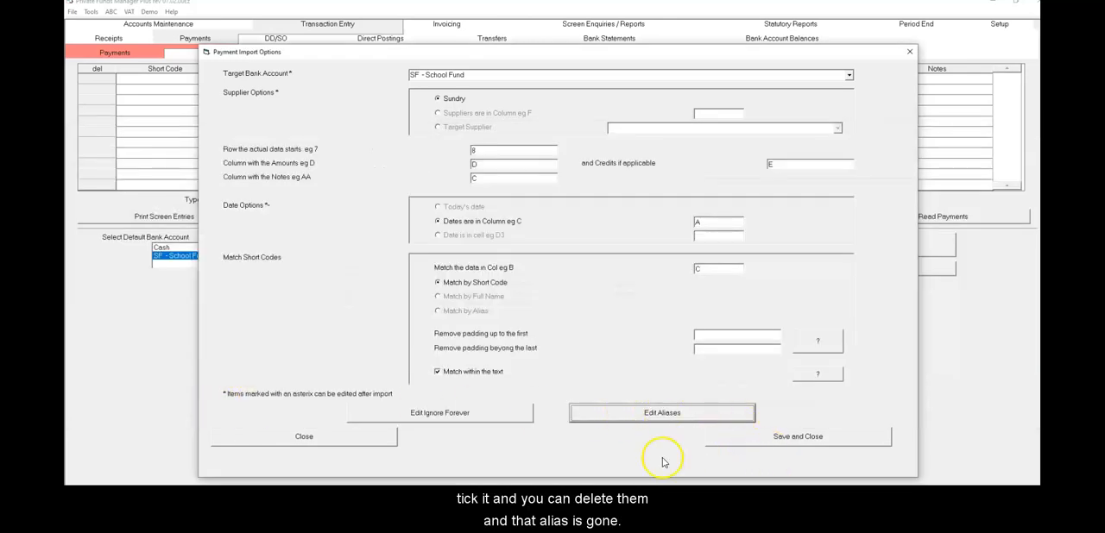
Examine the list of items ignored forever by the payments import, and save the payment import options
click(436, 414)
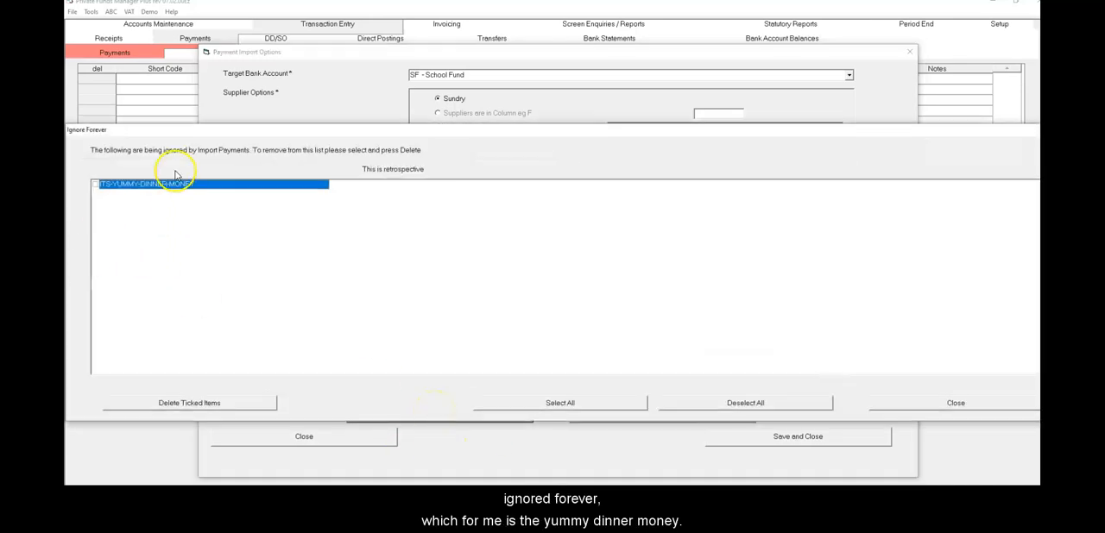
click(950, 403)
click(816, 442)
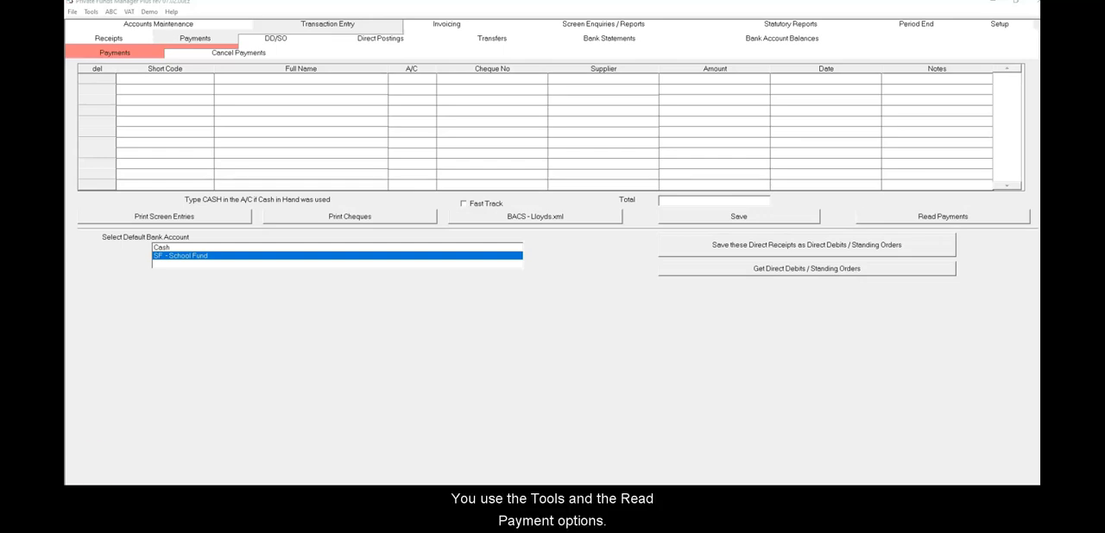
Recheck the payment import options without saving, and return to payments entry
click(91, 11)
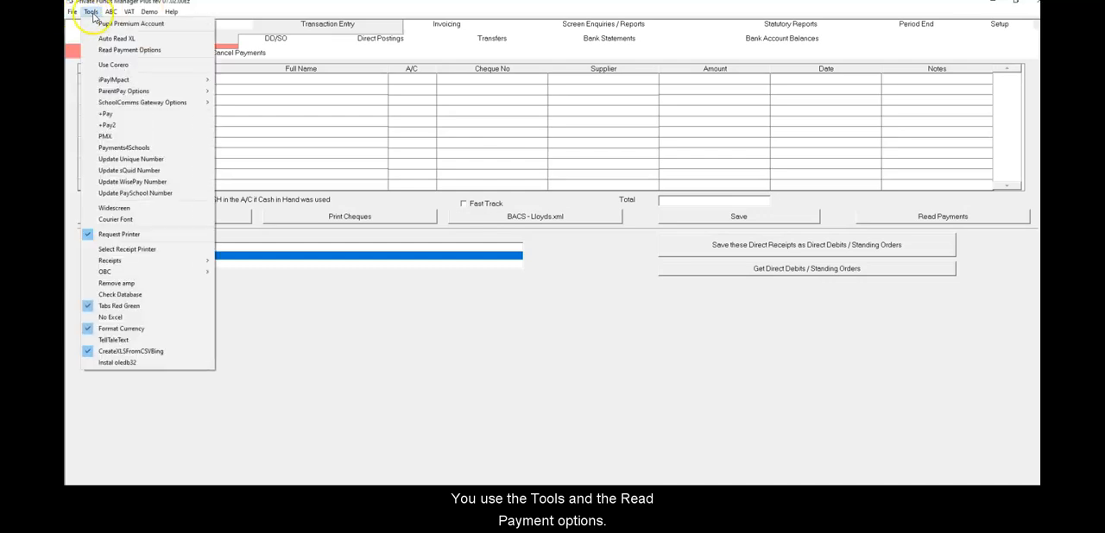
click(123, 53)
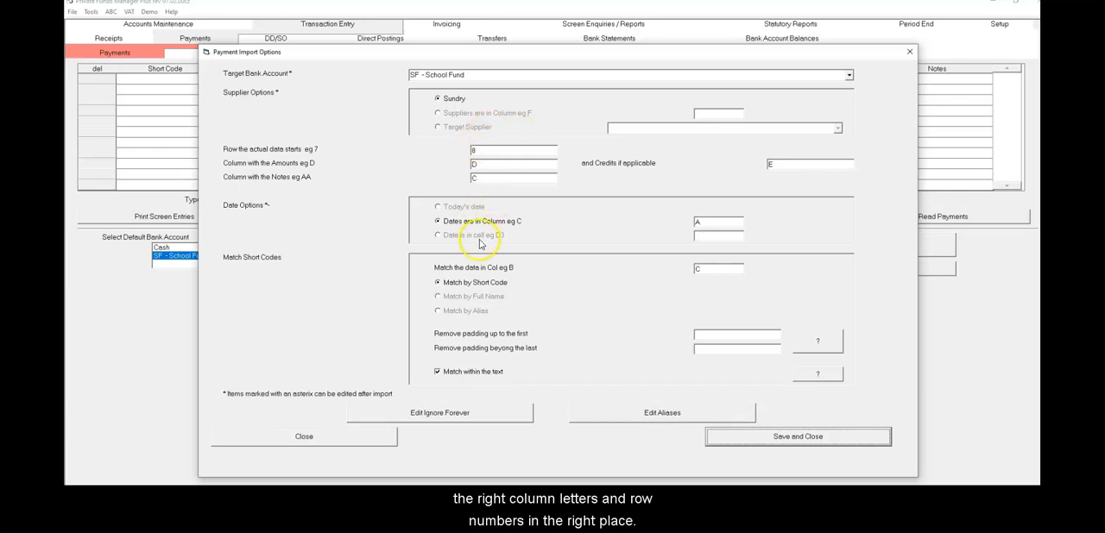
click(350, 445)
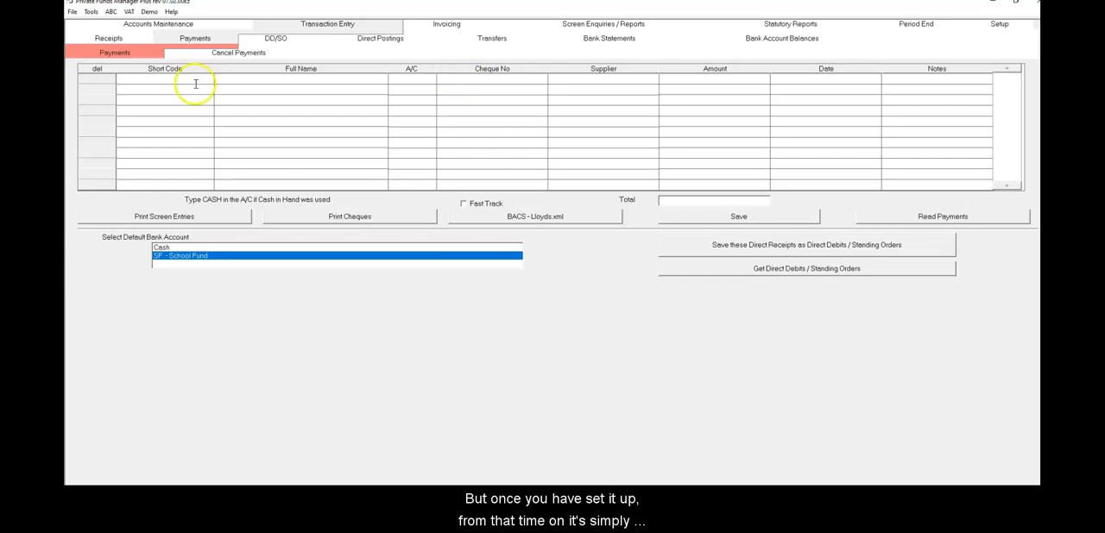
click(319, 26)
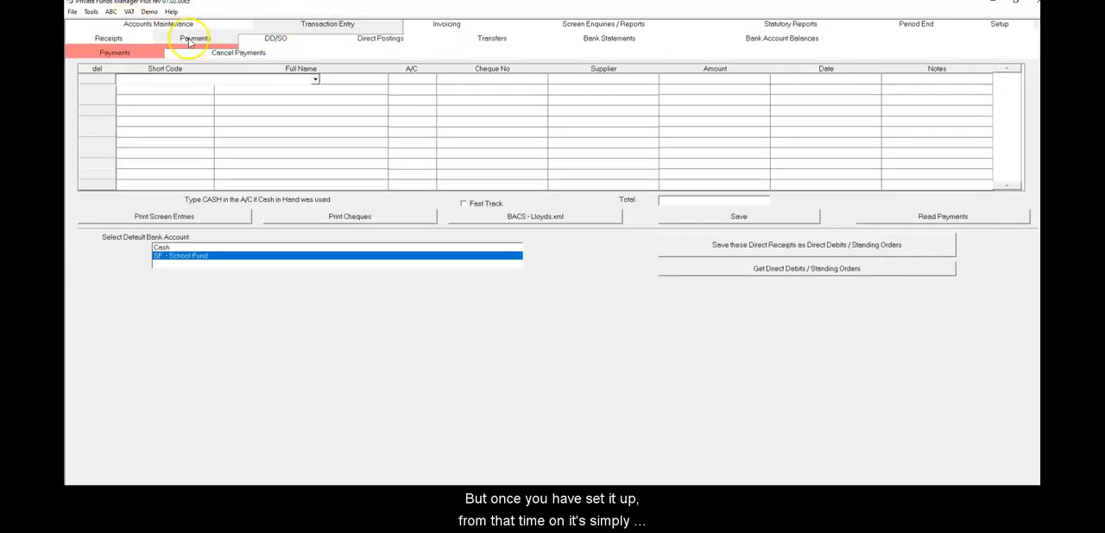